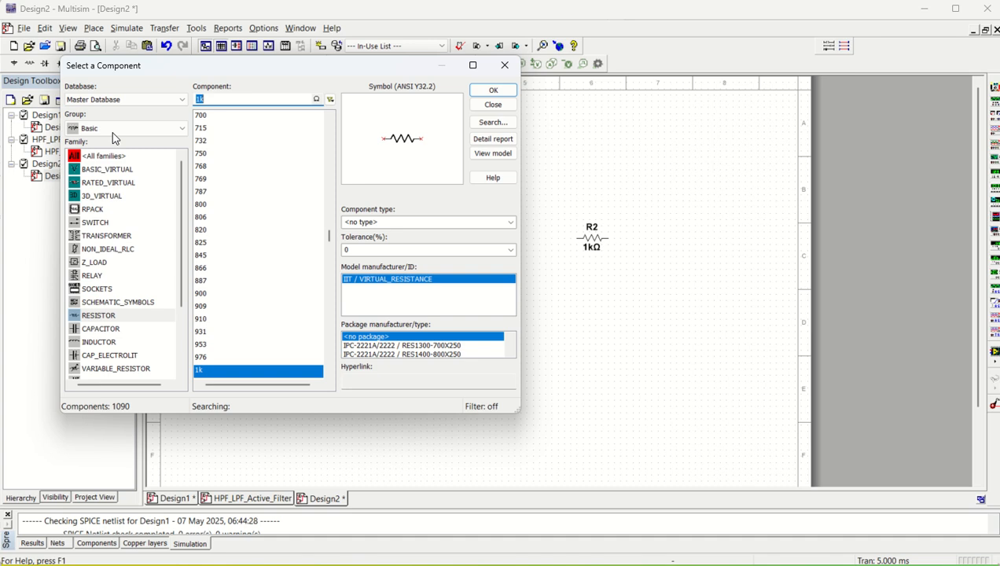
Place two upright 1 µF Basic capacitors: C1 right of R1 and C2 below R2.
left_click(119, 131)
left_click(118, 130)
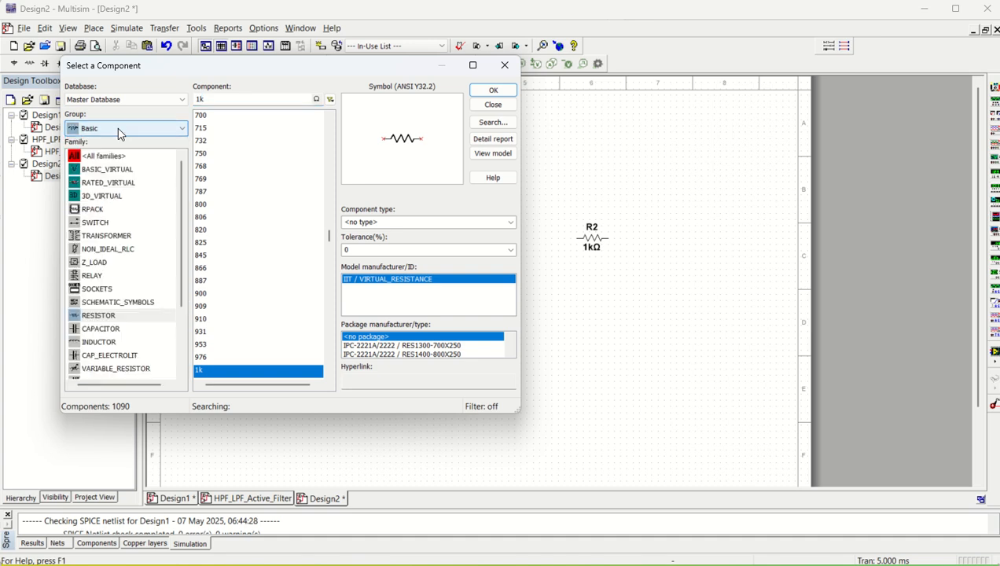
left_click(117, 127)
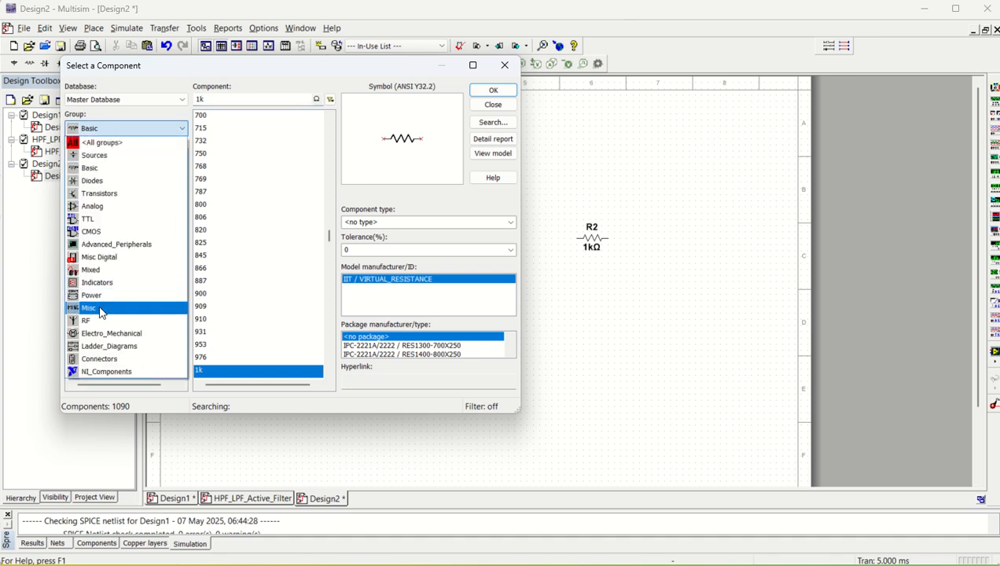
left_click(107, 168)
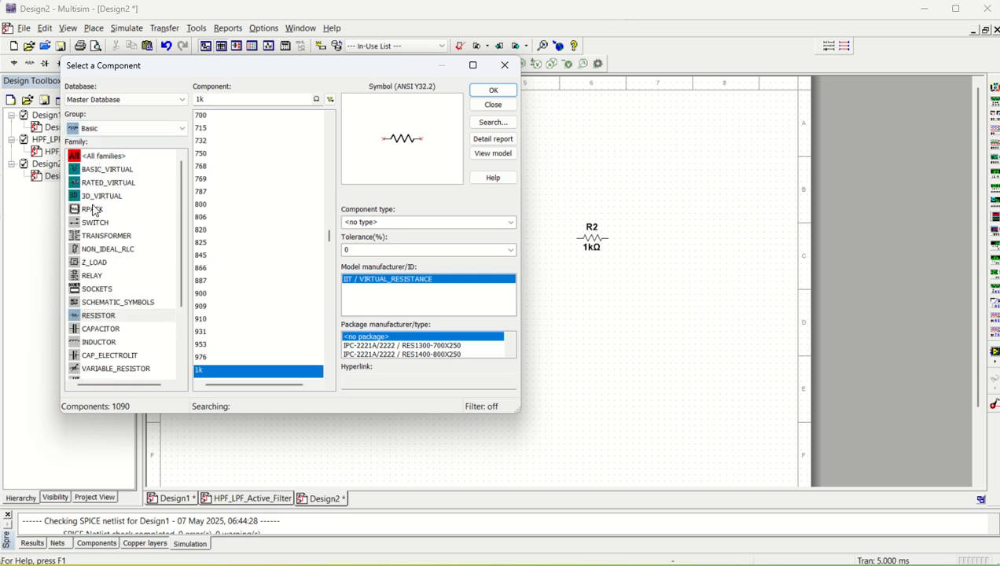
left_click(111, 330)
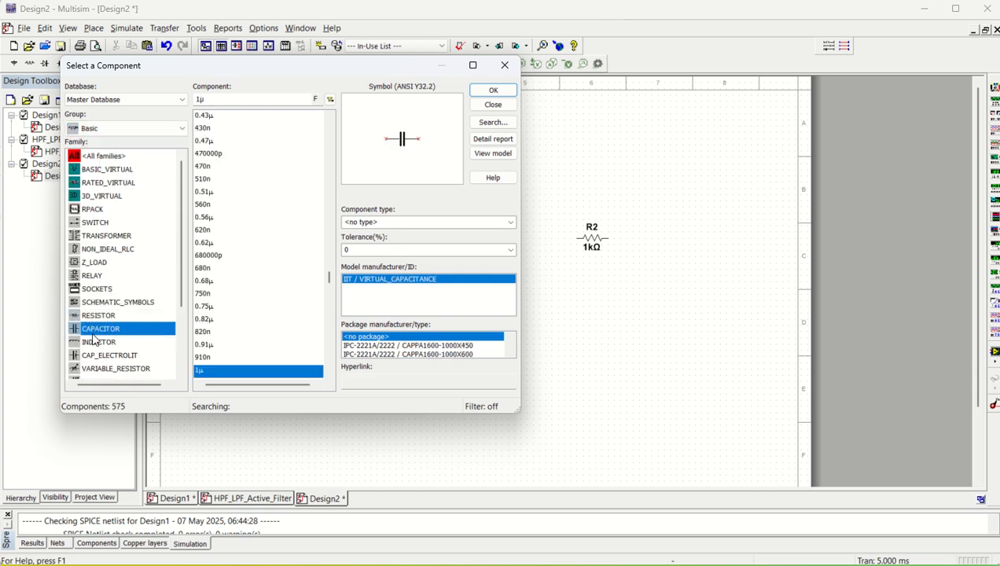
left_click(475, 106)
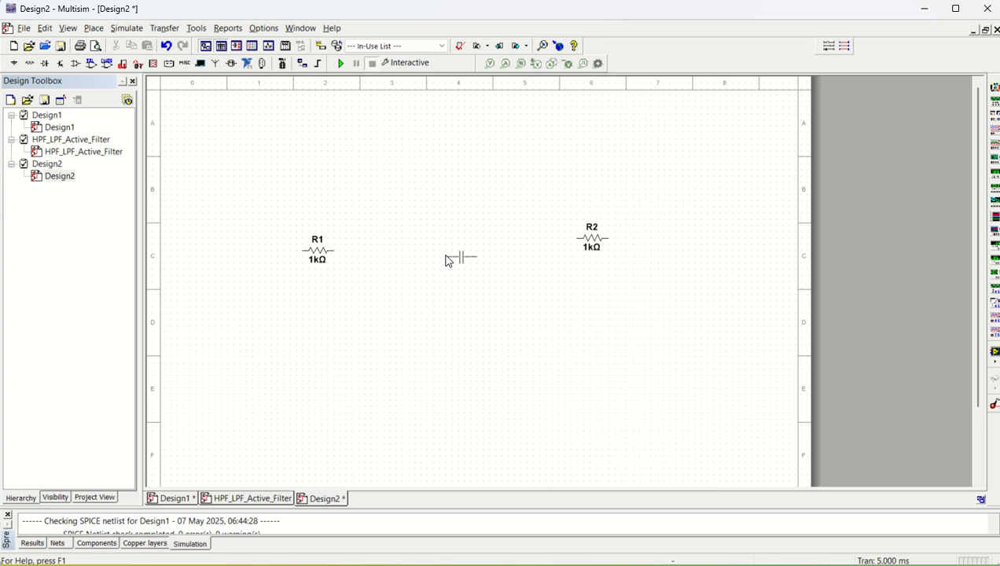
key("ctrl+r")
left_click(364, 273)
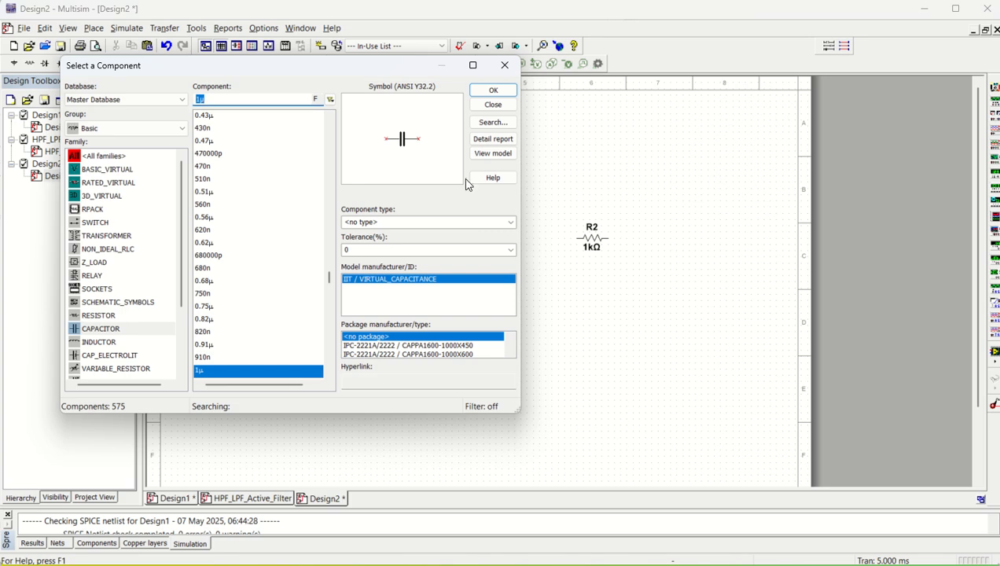
left_click(493, 89)
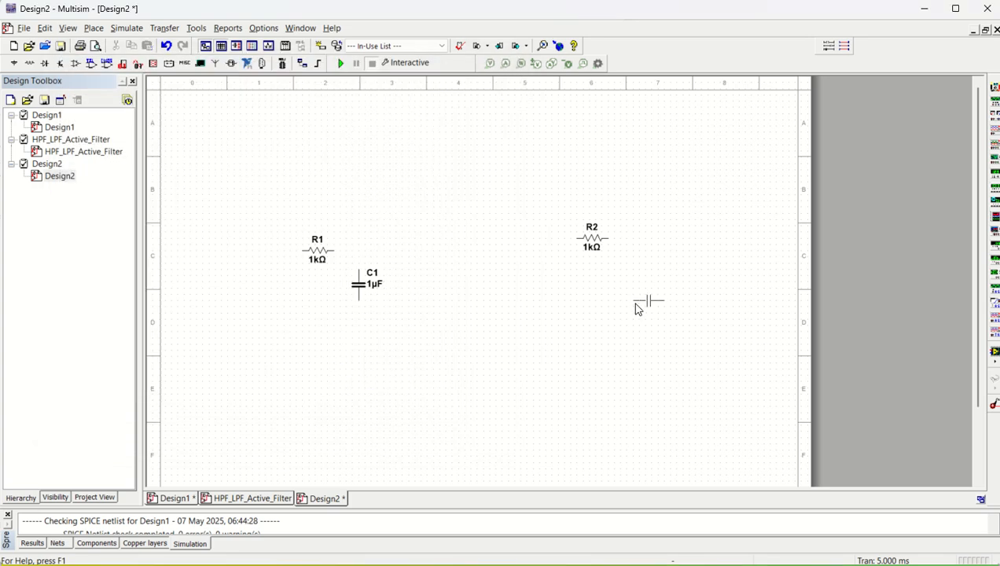
key("ctrl+r")
left_click(627, 253)
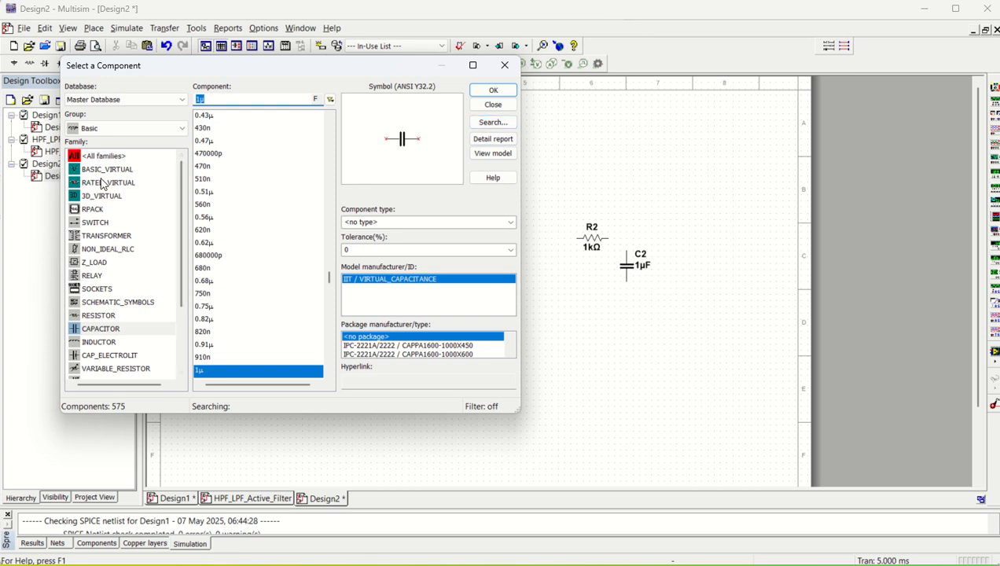
Place the AC_VOLTAGE signal source V1 to the left of R1.
left_click(126, 129)
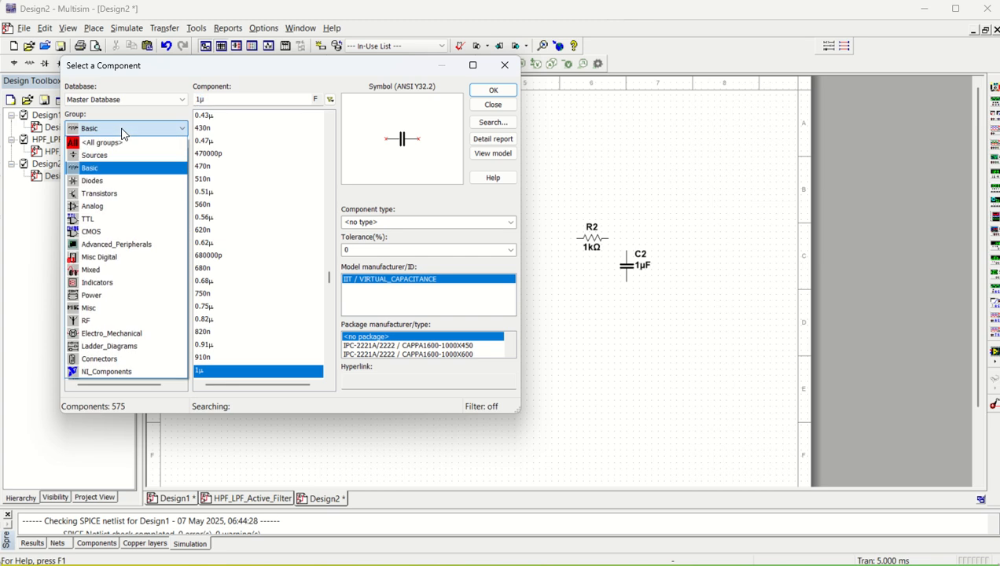
left_click(110, 154)
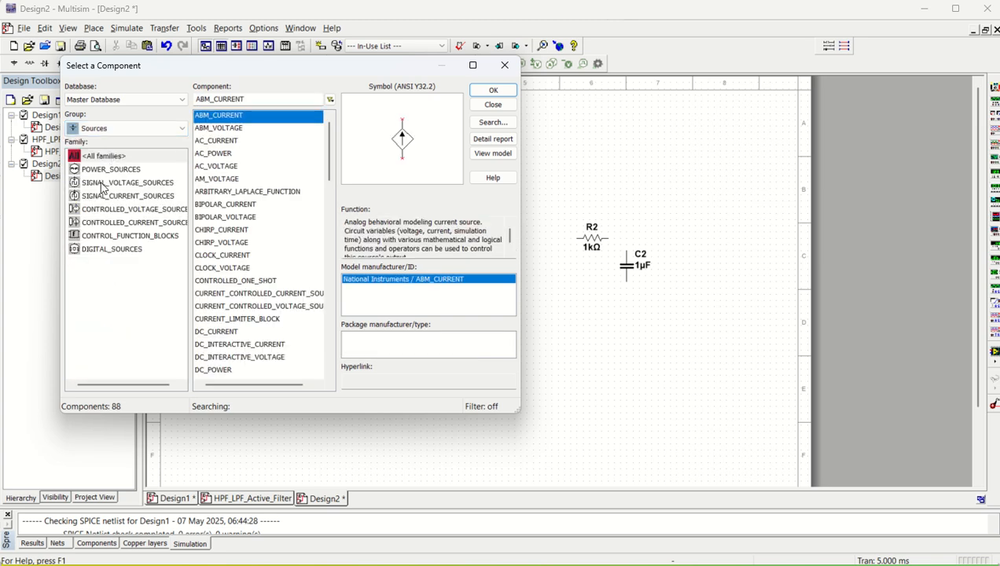
left_click(102, 184)
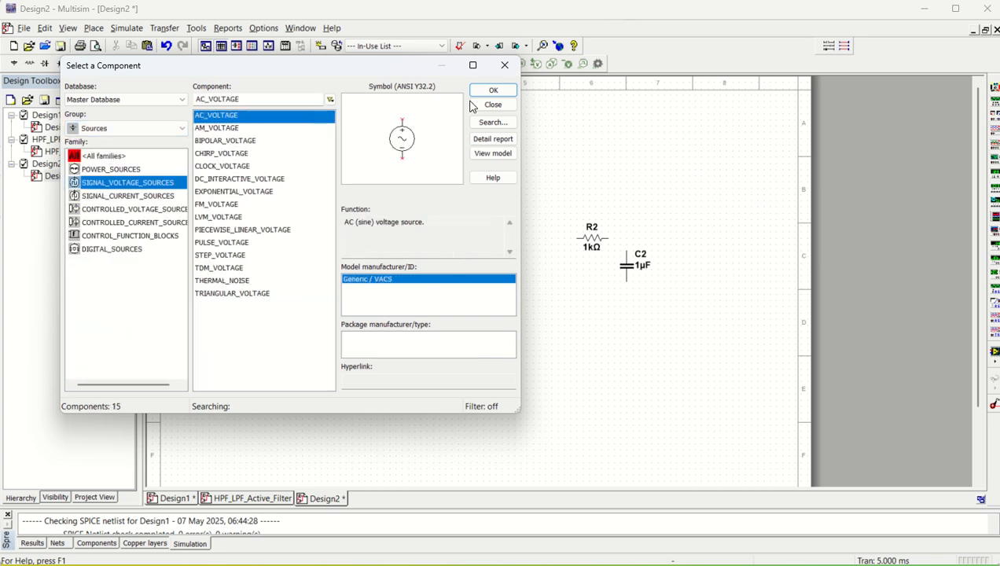
left_click(493, 90)
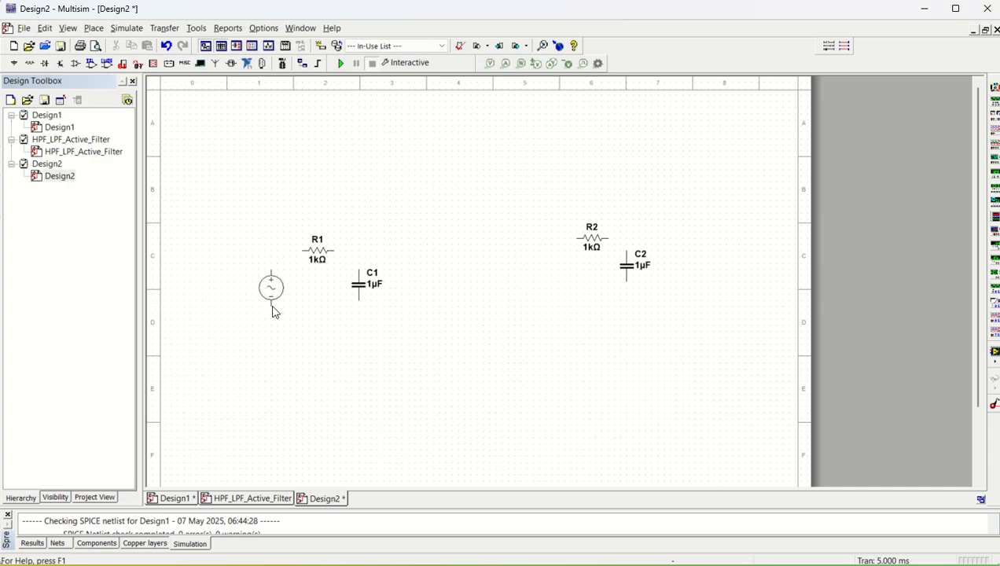
left_click(274, 312)
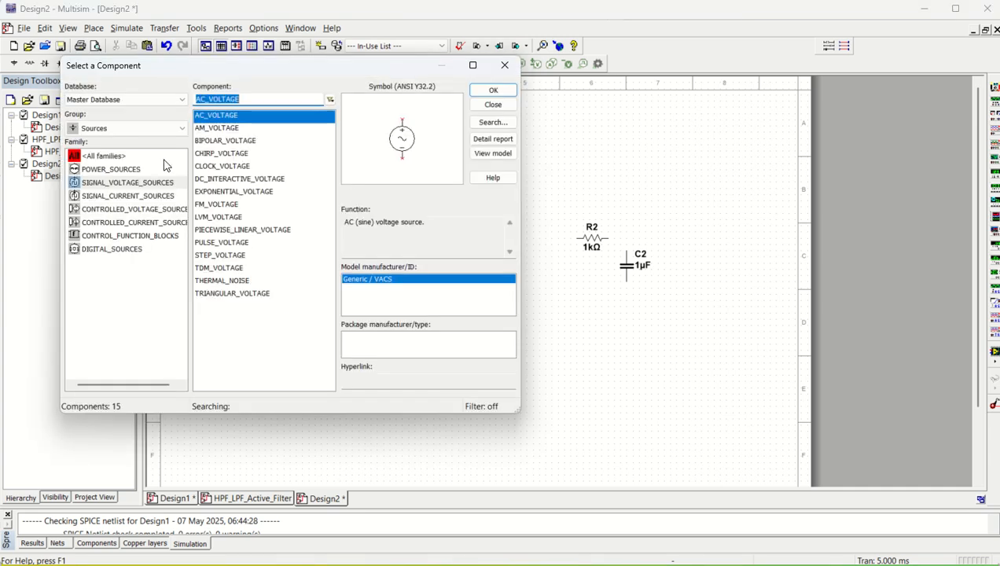
Place three GROUND symbols, below V1, C1 and C2.
left_click(107, 170)
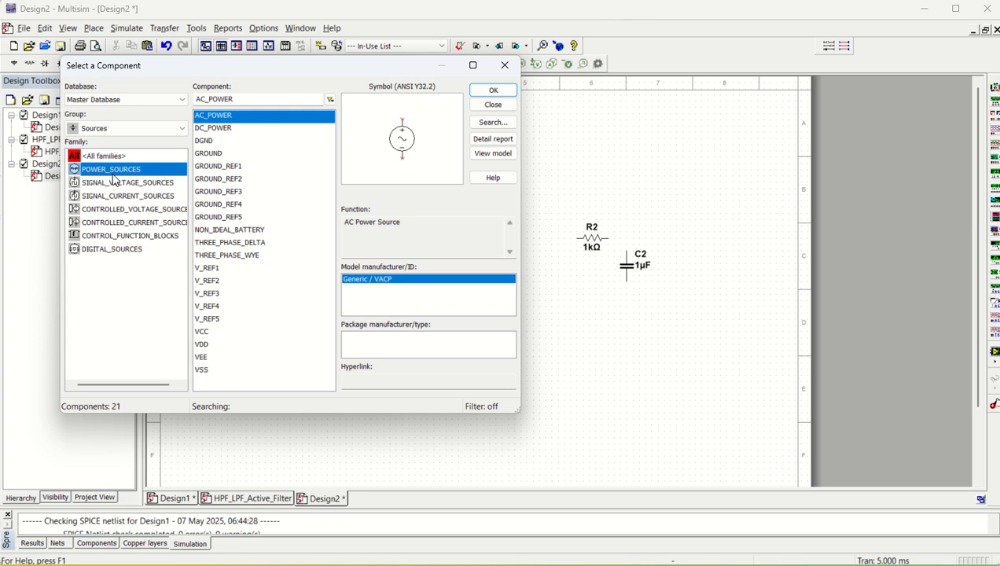
left_click(221, 155)
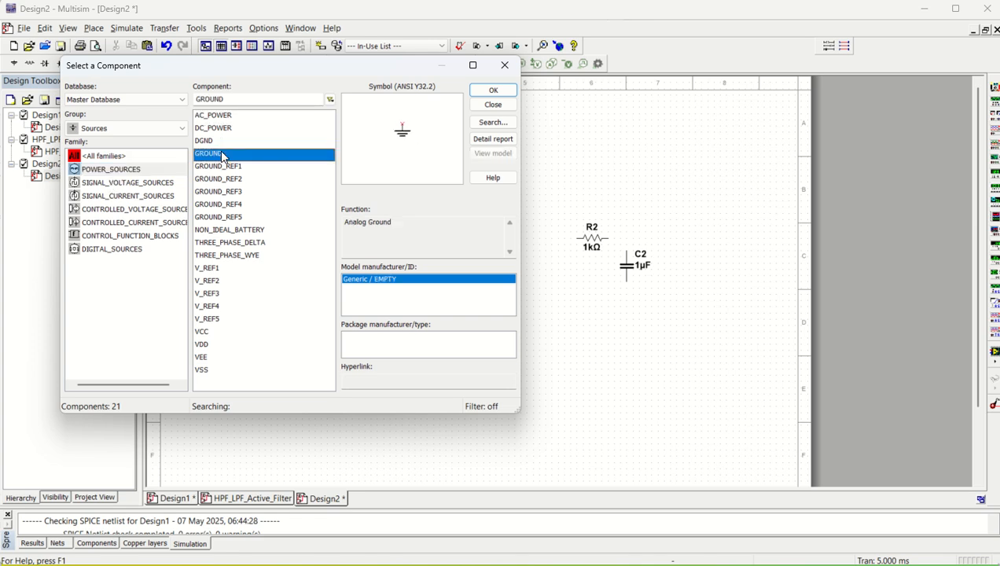
left_click(491, 91)
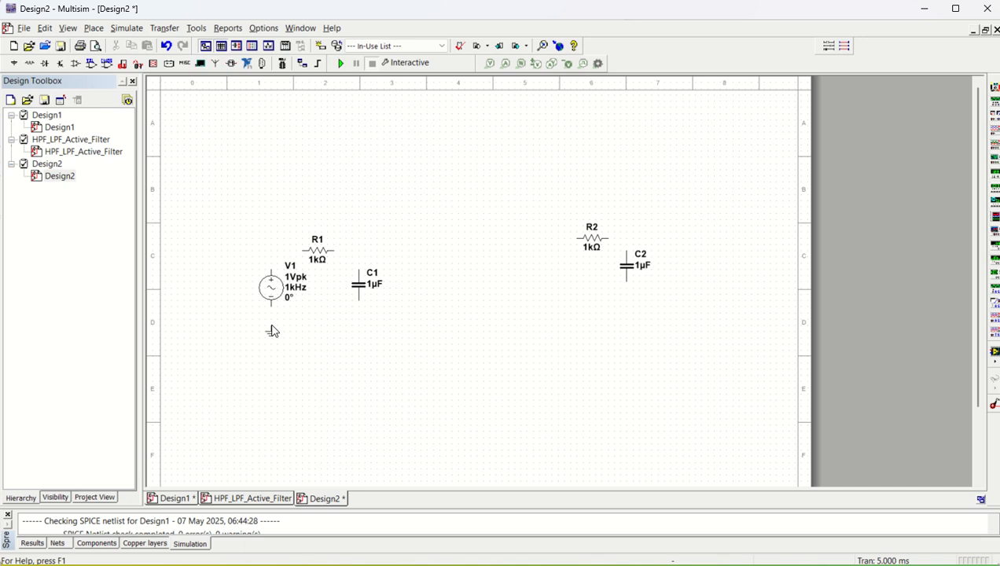
left_click(271, 324)
left_click(490, 91)
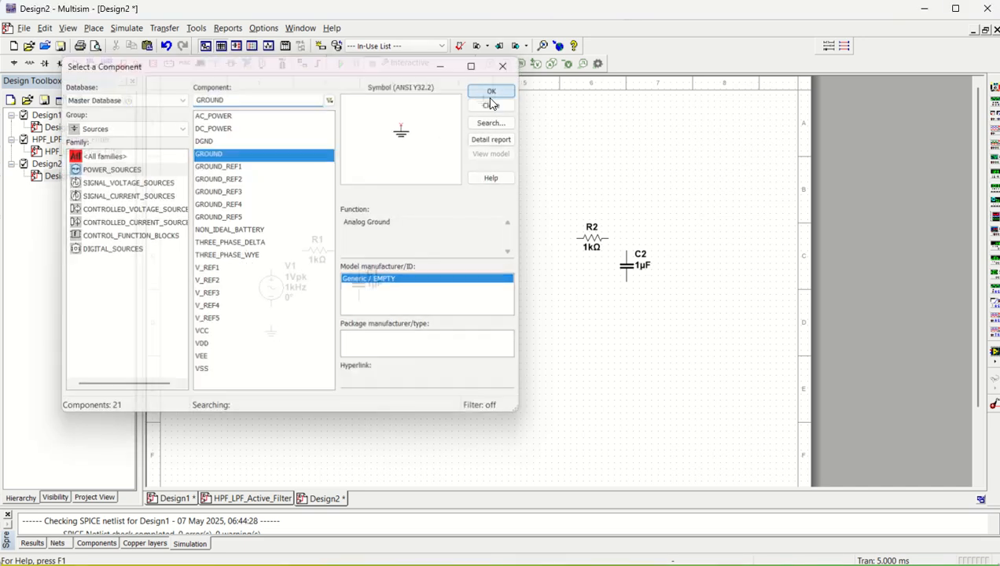
left_click(360, 332)
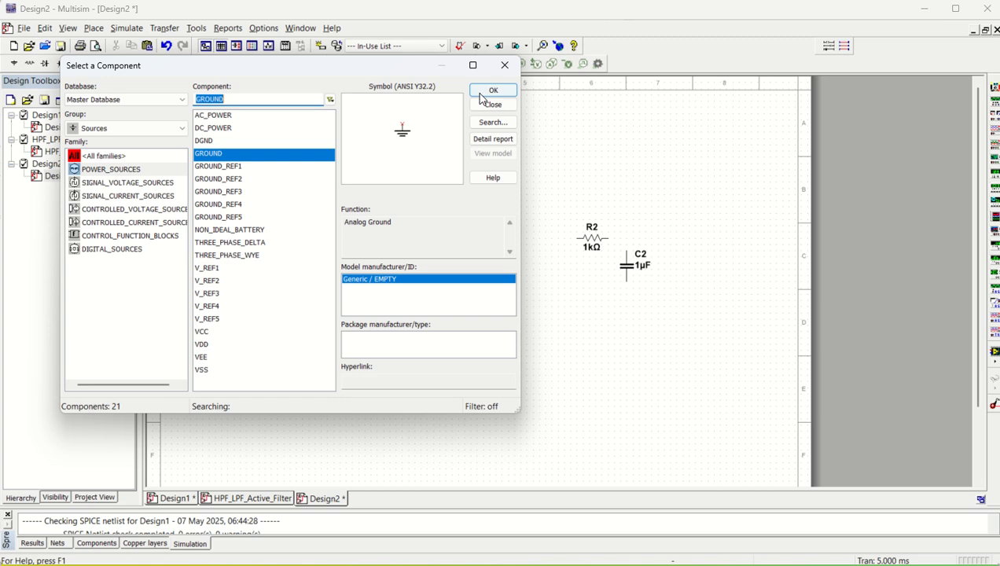
left_click(490, 91)
left_click(607, 337)
left_click(626, 314)
Place the VCC and VEE power supplies on the schematic.
left_click(203, 331)
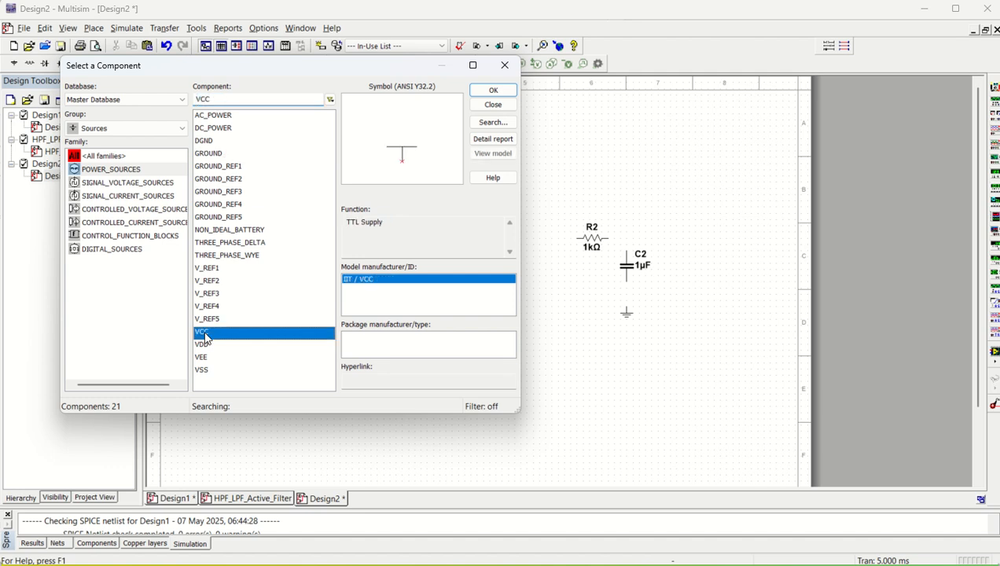
left_click(493, 89)
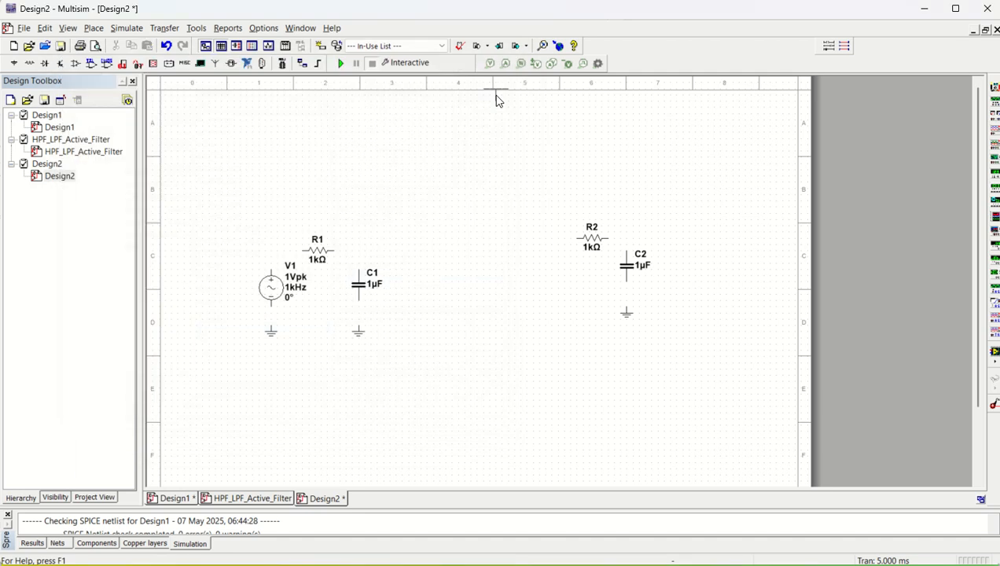
left_click(471, 147)
left_click(201, 357)
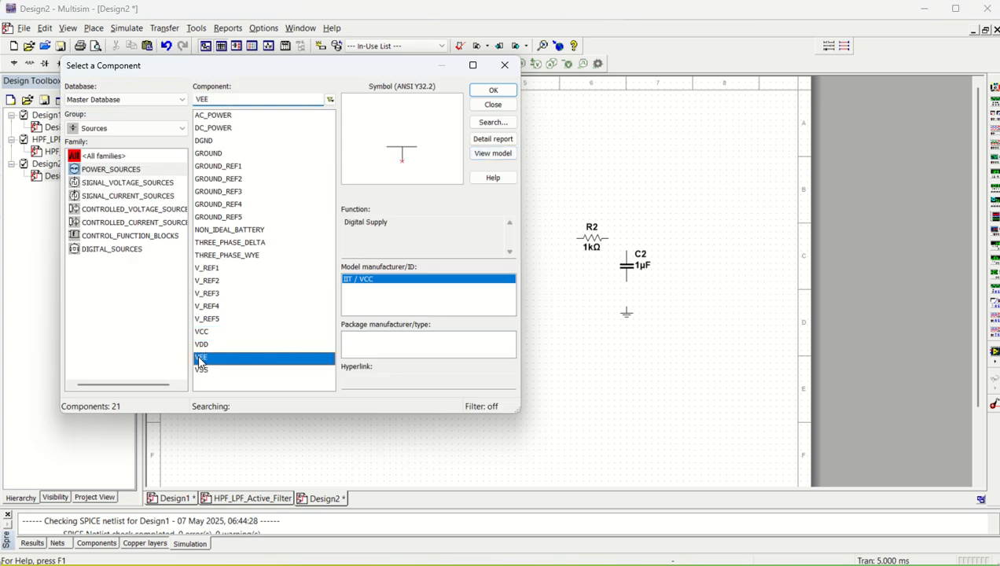
left_click(493, 89)
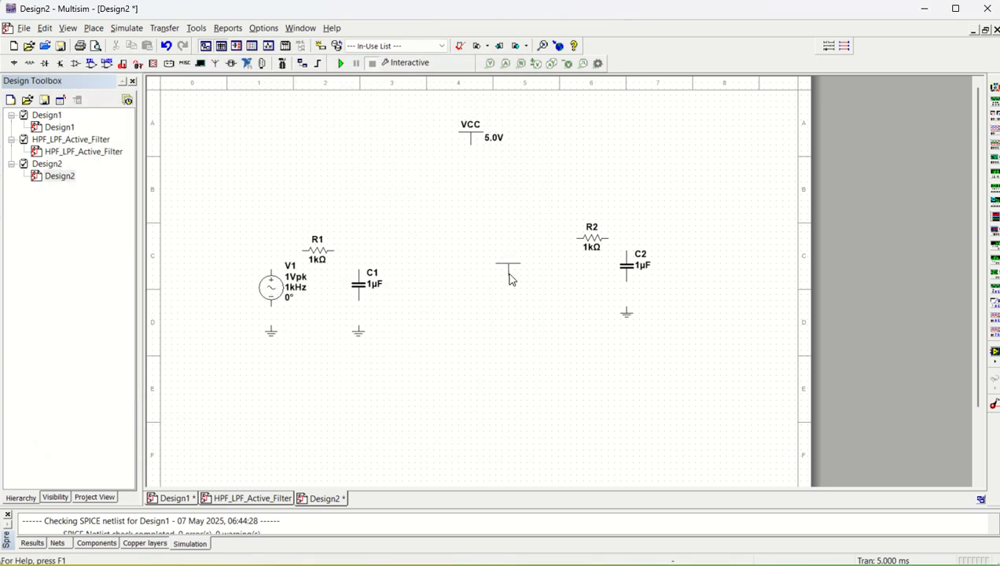
left_click(492, 306)
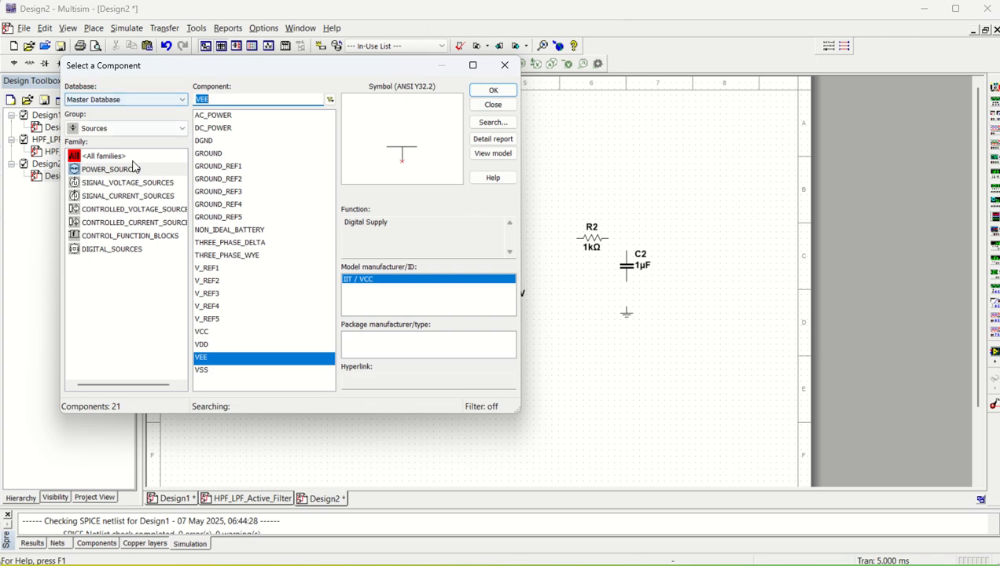
Find the OPA2209AID op-amp in the Analog OPAMP family by searching 'opa220'.
left_click(108, 129)
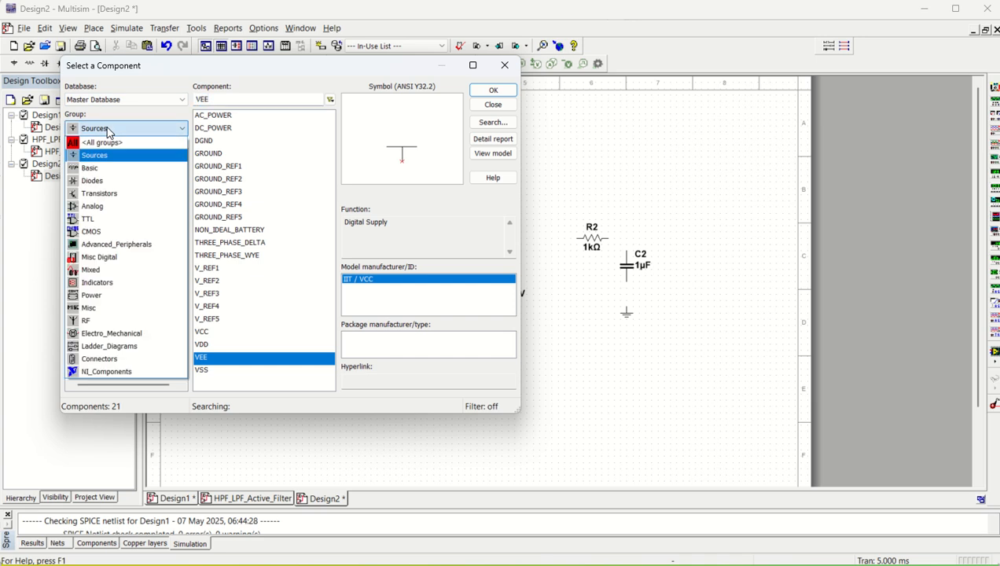
left_click(108, 207)
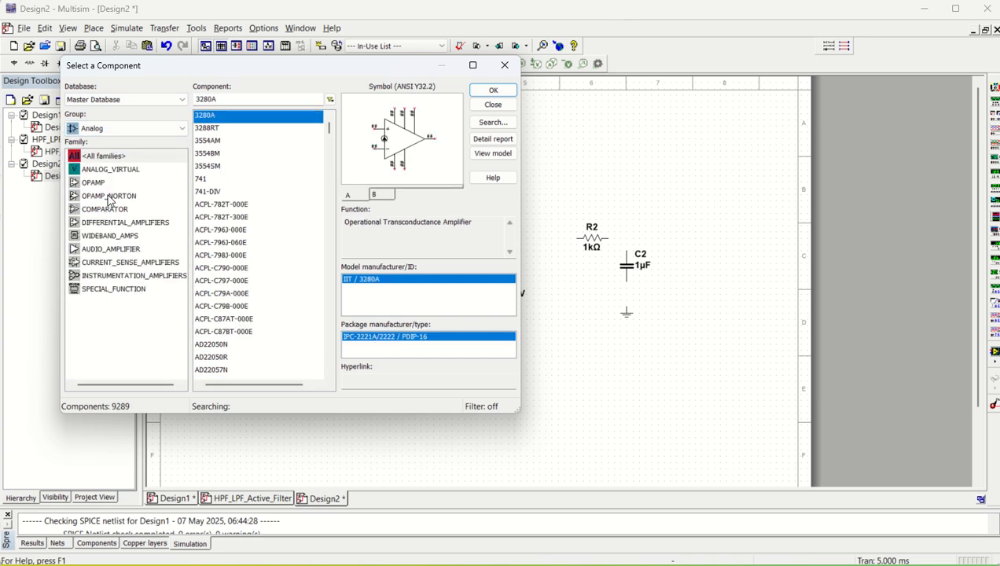
left_click(100, 184)
left_click(236, 99)
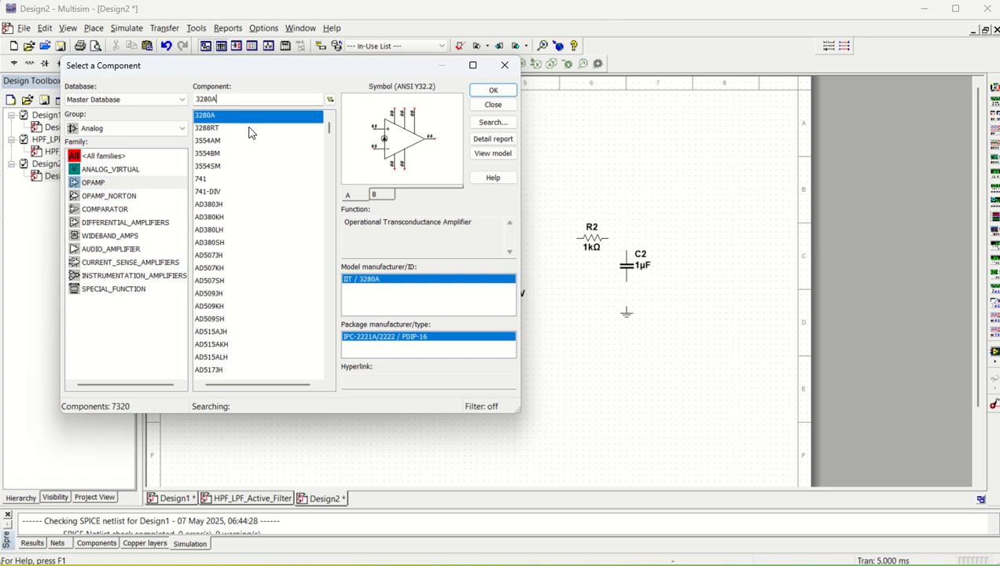
scroll(244, 228, "down", 10)
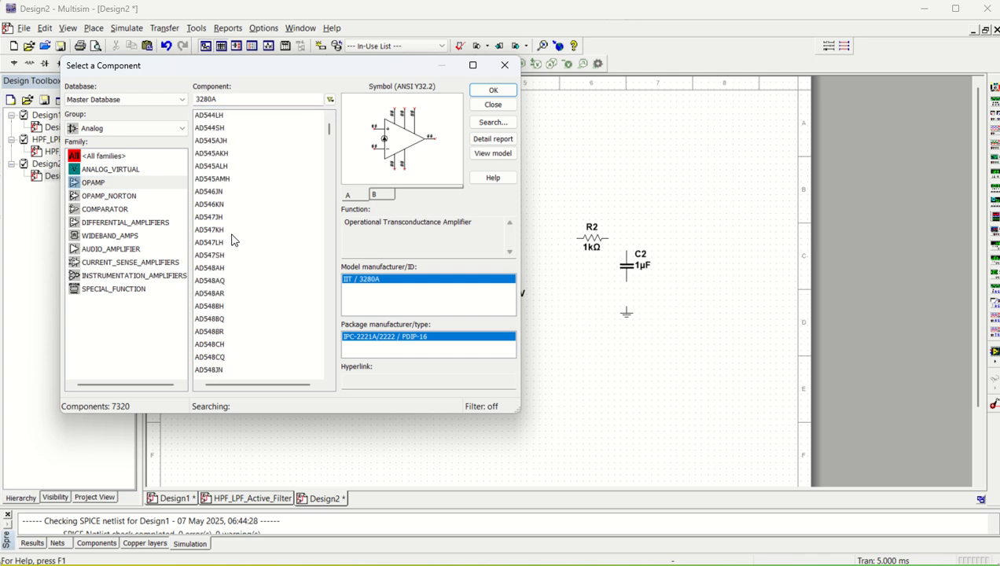
left_click(210, 229)
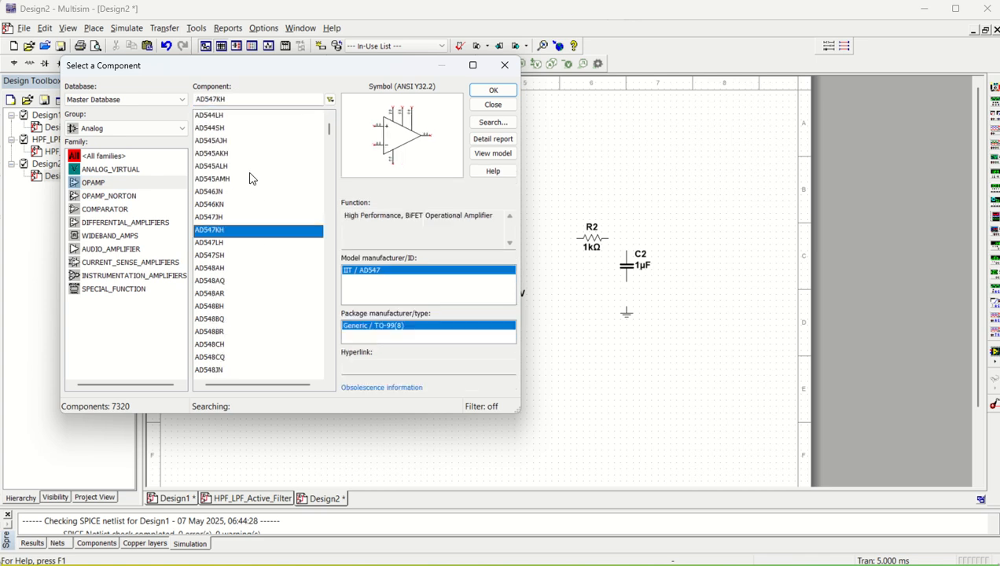
double_click(243, 100)
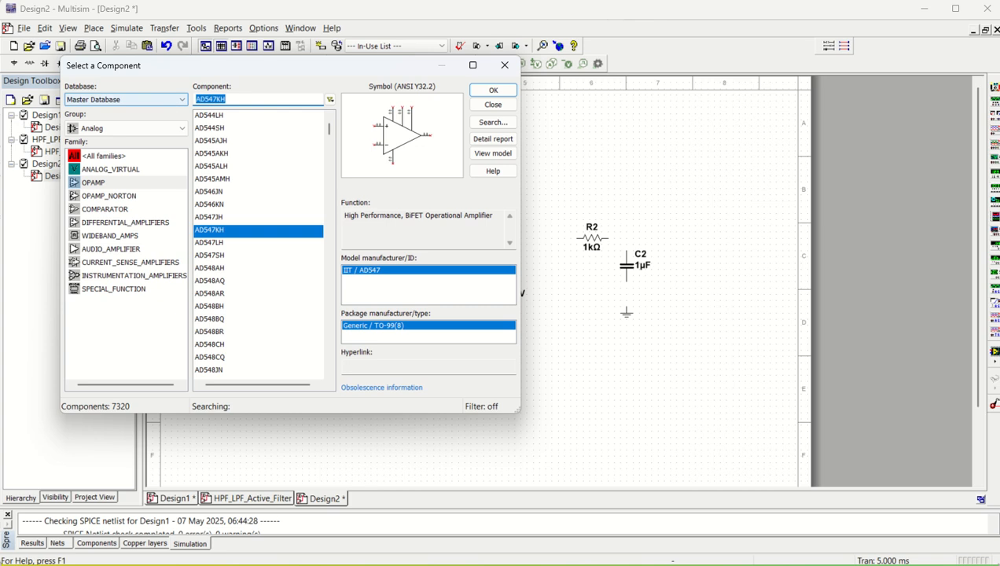
type("opa2209")
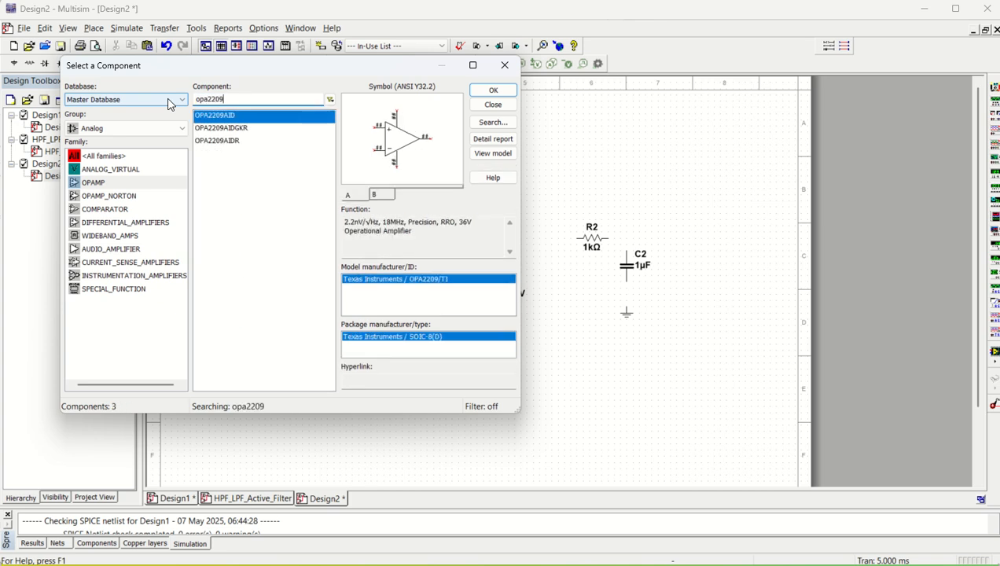
left_click(493, 90)
Place section A as U1A mid-schematic, declining further sections.
left_click(495, 92)
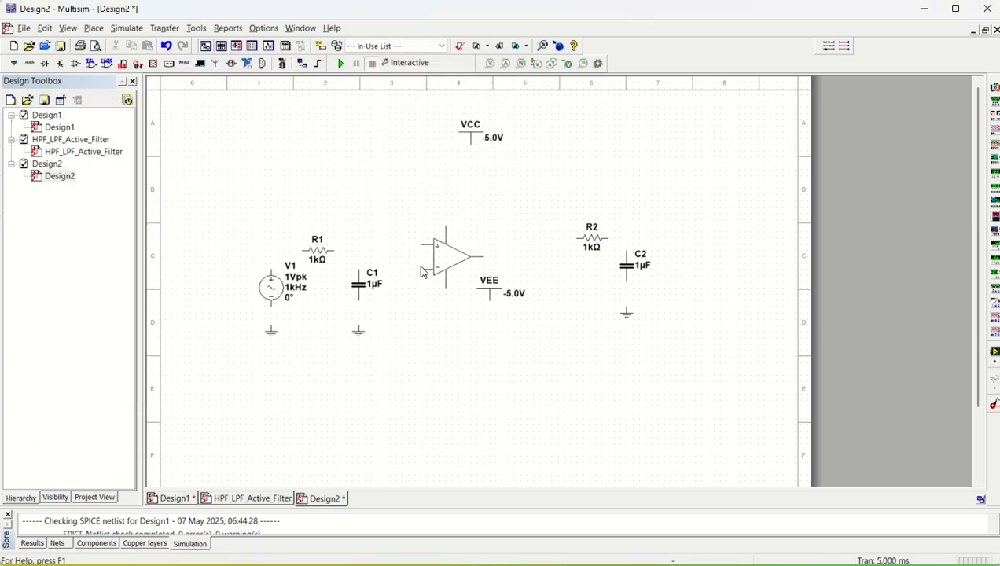
left_click(423, 271)
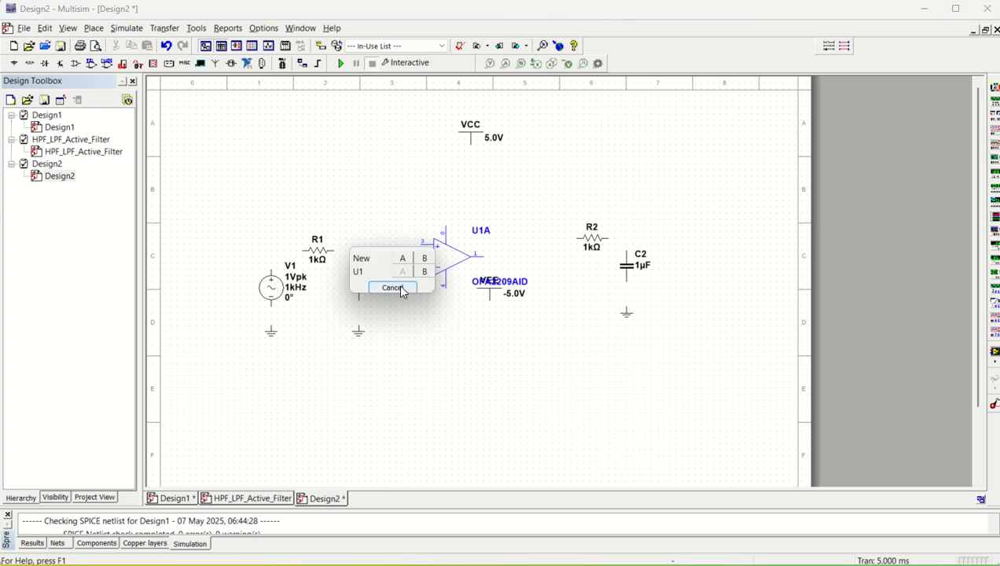
left_click(399, 289)
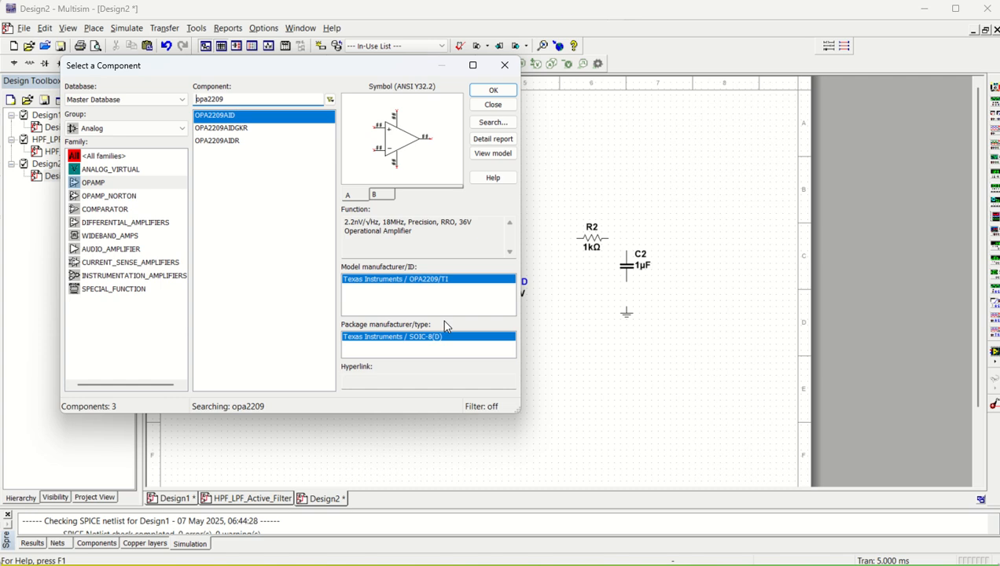
left_click(503, 68)
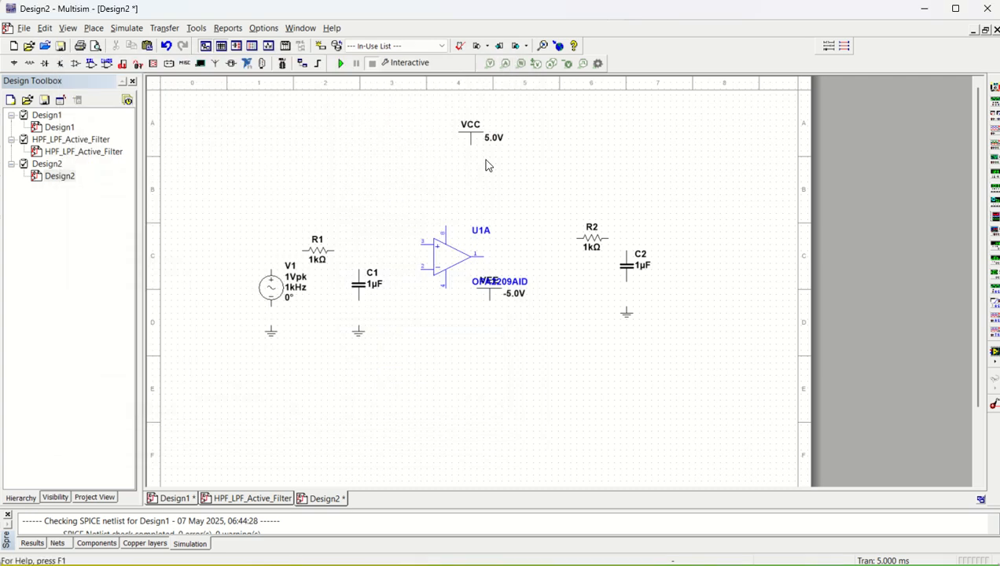
Move VCC down above the op-amp and VEE lower, clear of the op-amp label.
left_click_drag(475, 142, 450, 198)
left_click(397, 212)
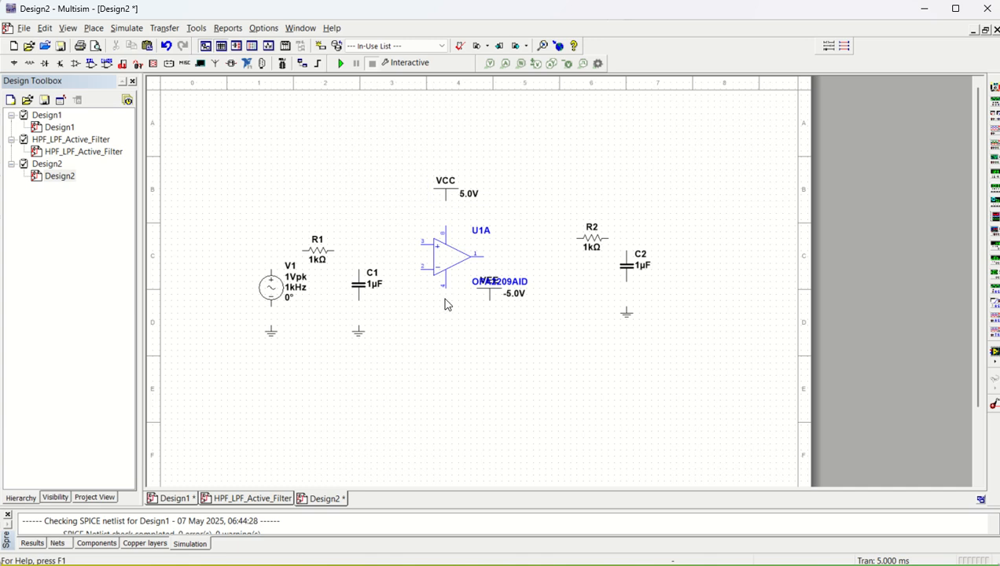
scroll(445, 305, "up", 1)
left_click_drag(485, 306, 478, 338)
left_click(467, 375)
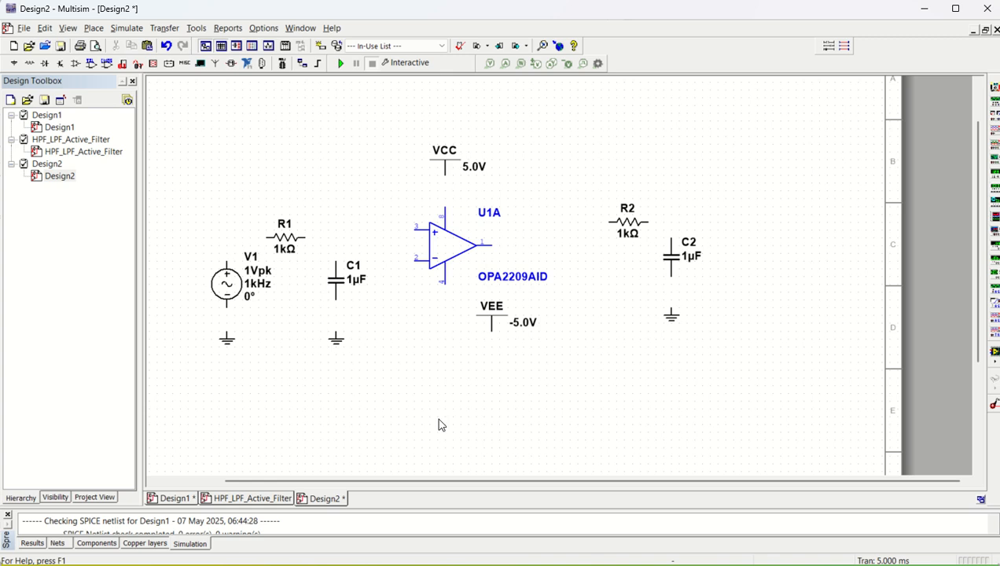
Ground V1, wire V1 to R1, align R1, and wire R1 to the non-inverting input.
left_click(228, 331)
left_click(228, 264)
left_click(269, 237)
left_click(303, 236)
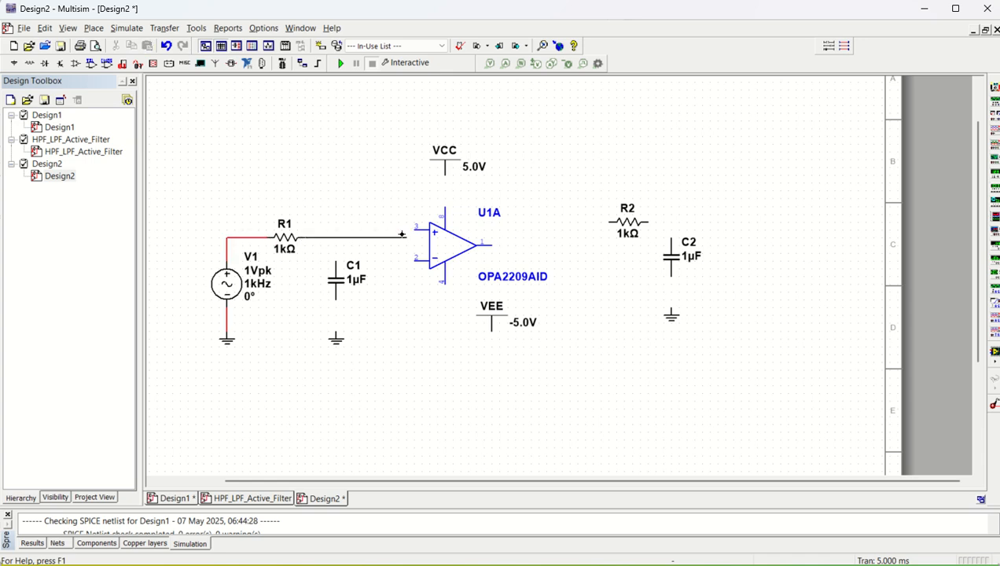
key("Escape")
left_click(287, 247)
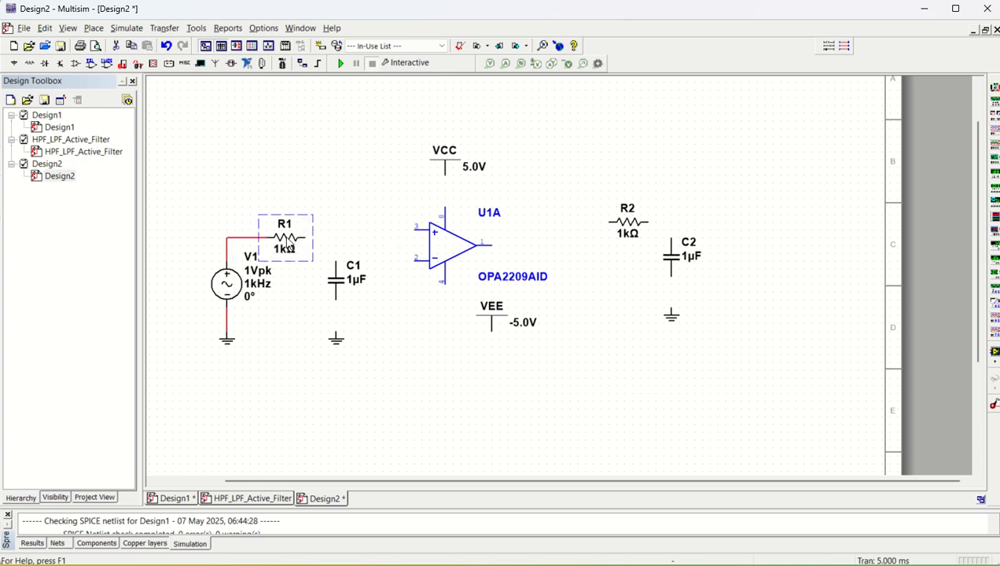
left_click_drag(287, 247, 288, 239)
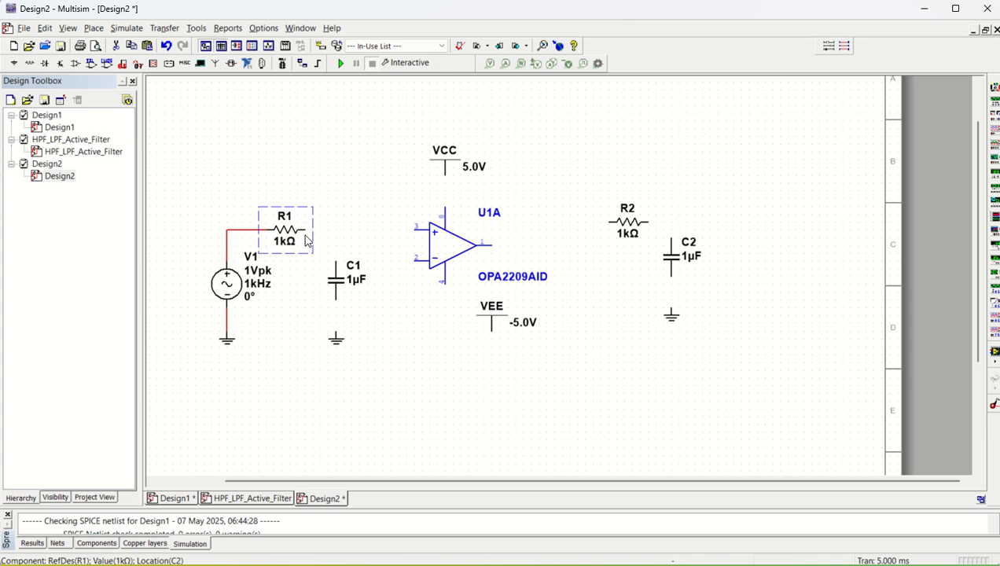
left_click(307, 230)
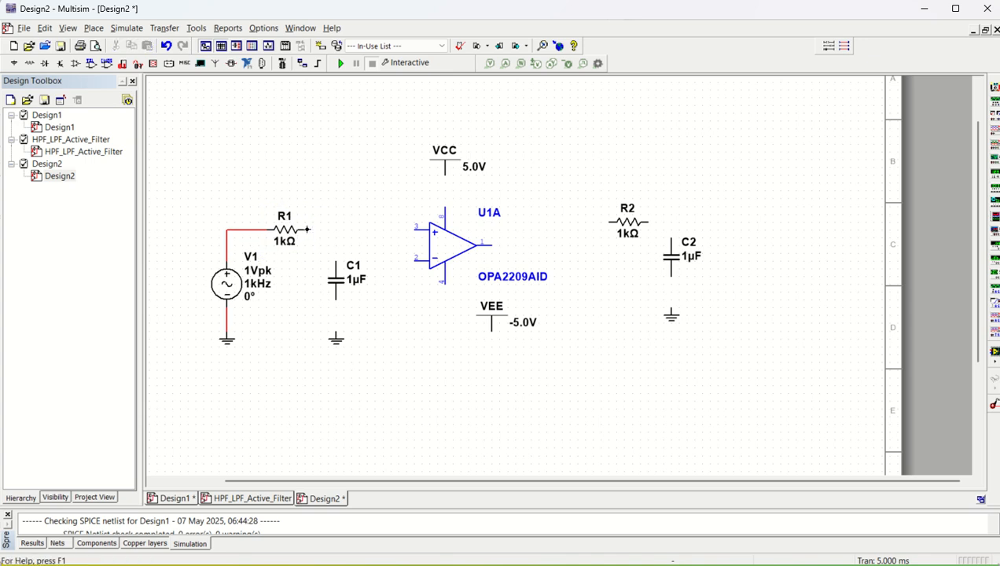
left_click(307, 229)
left_click(410, 229)
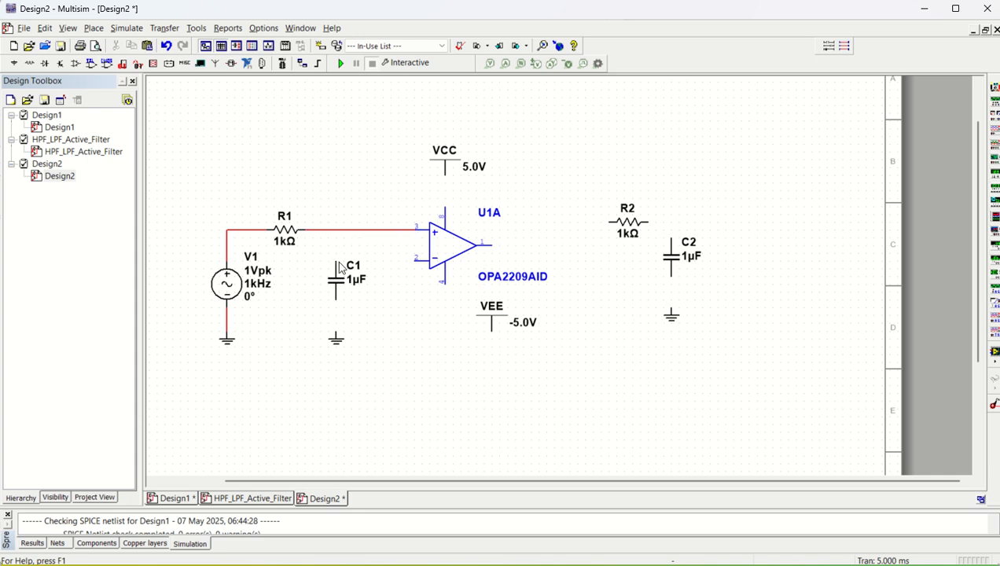
Connect C1 between the R1 input wire and ground, and op-amp pin 4 to VEE.
left_click(337, 230)
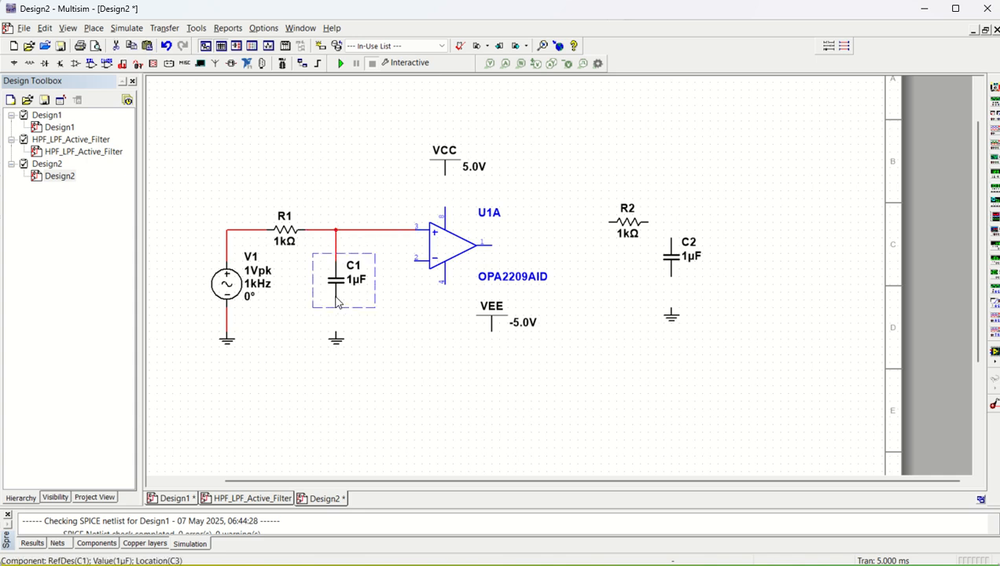
left_click(336, 300)
left_click(336, 300)
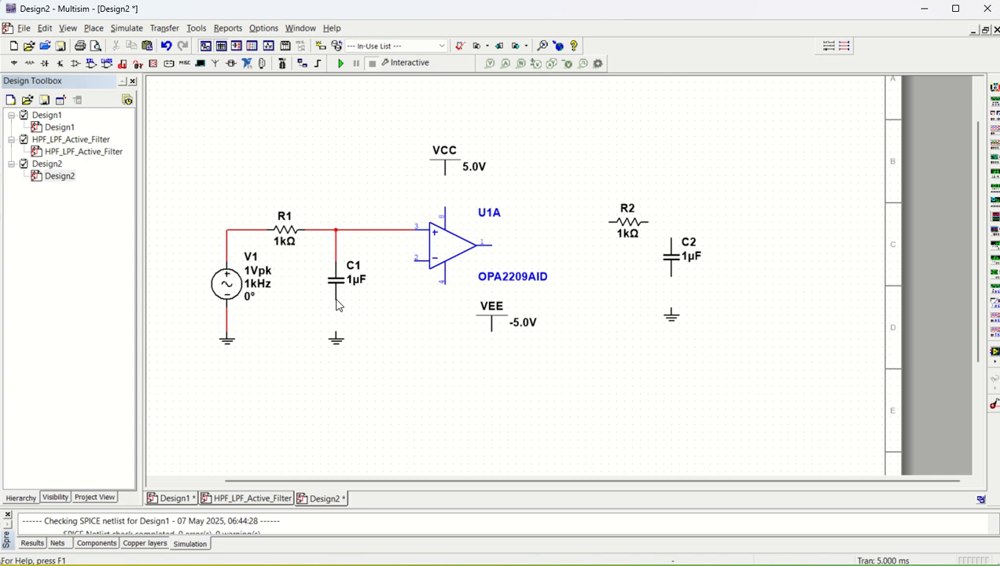
left_click(336, 300)
left_click(336, 333)
left_click(445, 283)
left_click(492, 331)
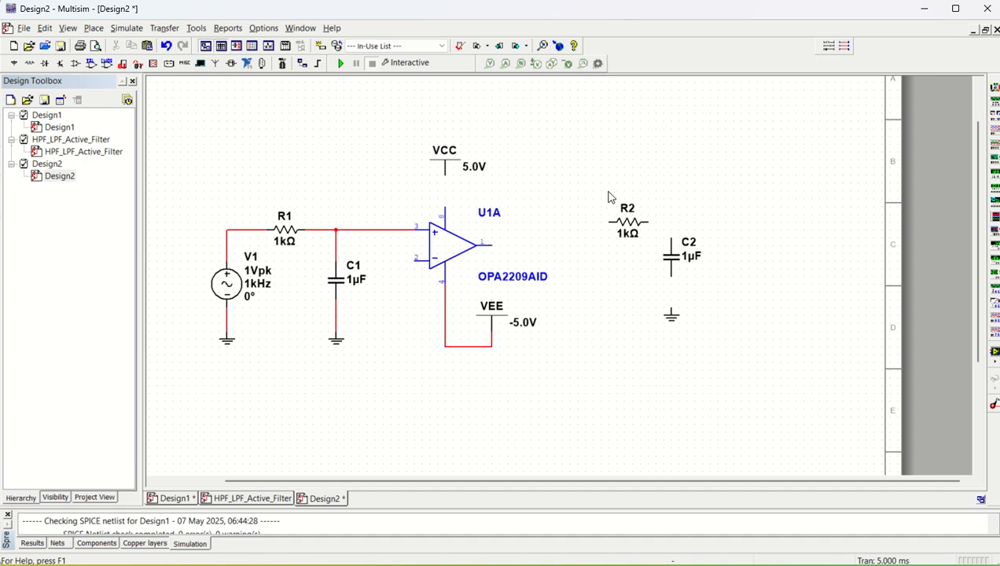
Lower the R2/C2 group, wire R2 to the op-amp output, and feed the output back to the inverting input.
left_click_drag(603, 190, 736, 360)
left_click_drag(671, 268, 672, 286)
left_click(600, 317)
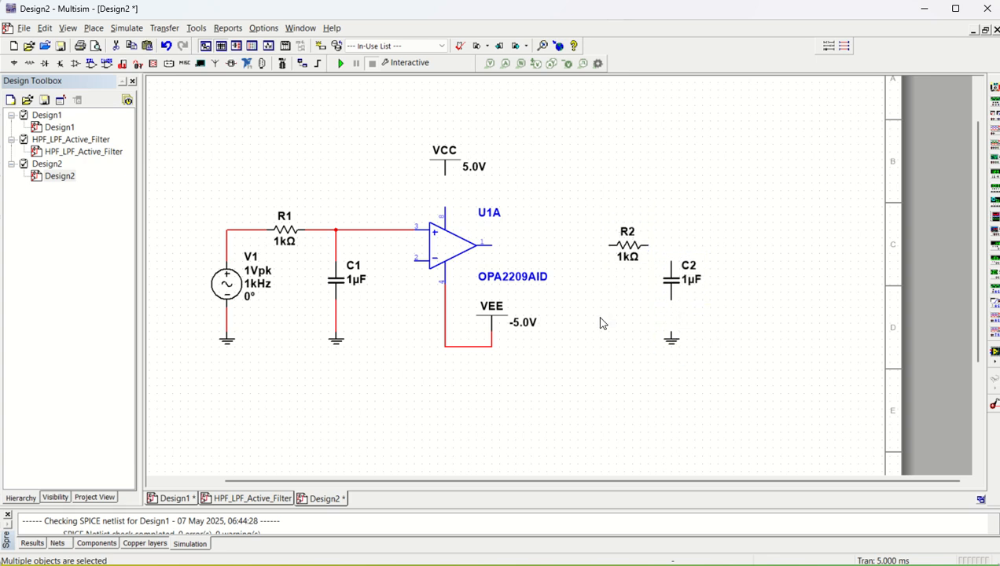
left_click(606, 246)
left_click(489, 245)
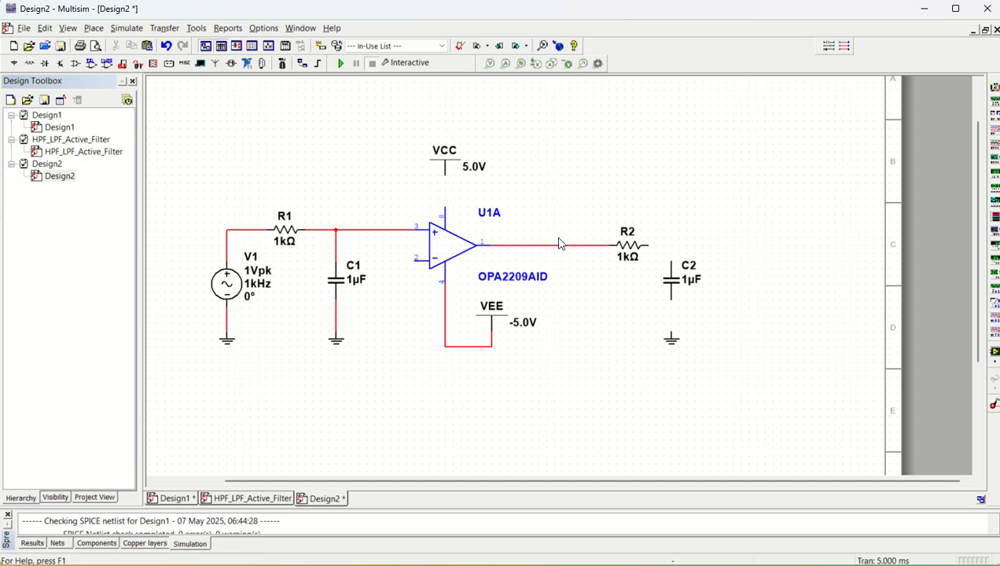
left_click(413, 261)
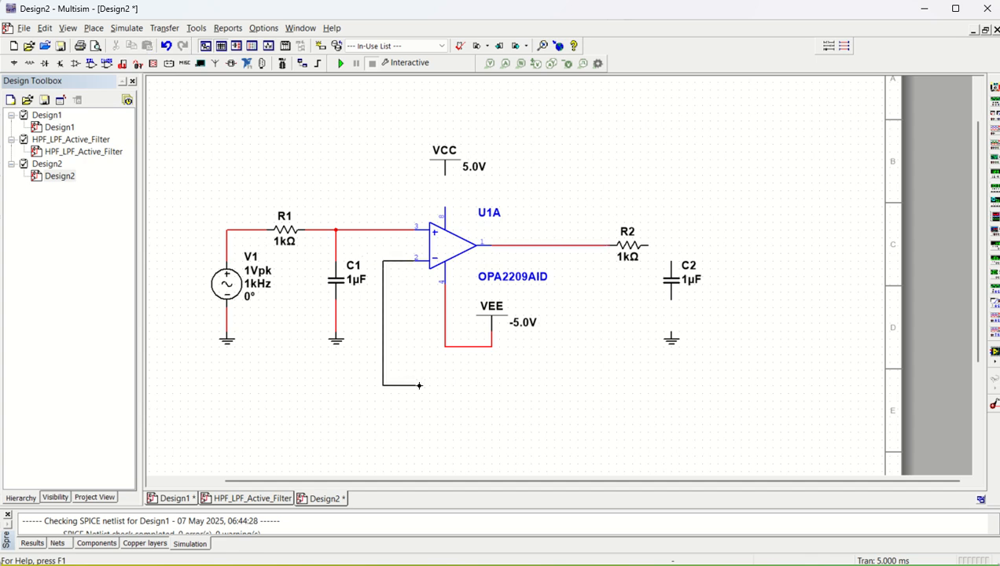
left_click(562, 245)
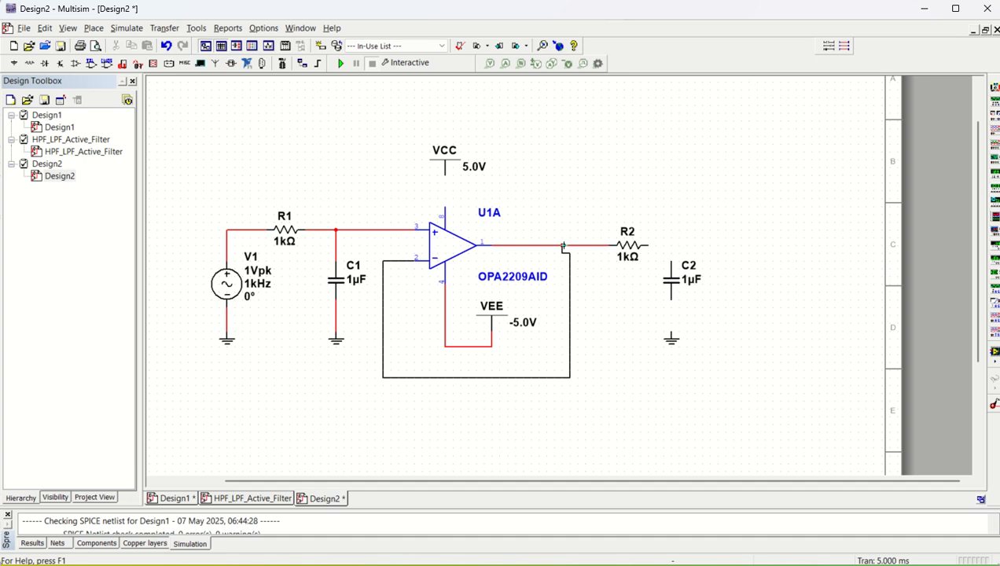
left_click(564, 246)
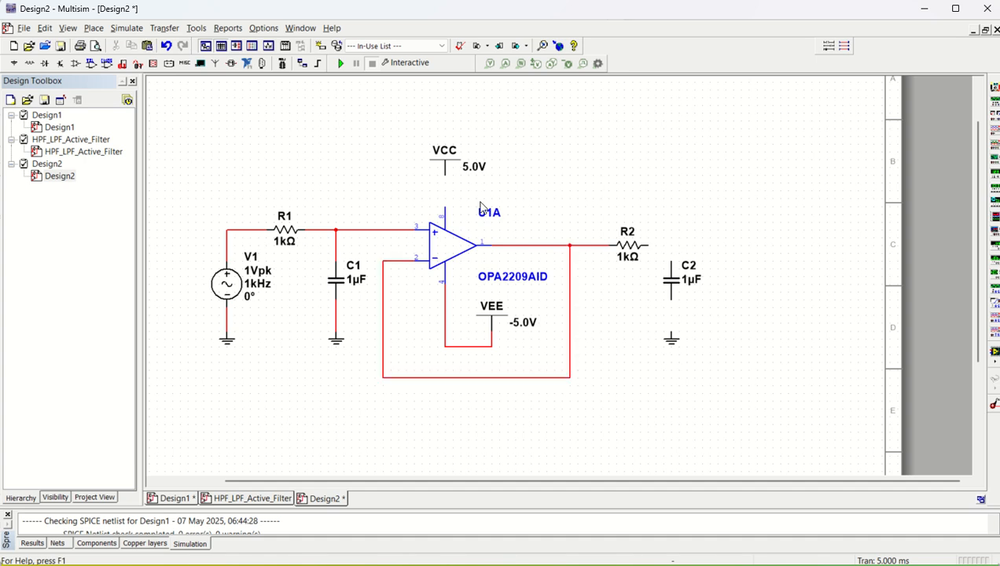
Wire op-amp pin 8 to VCC, R2 to C2's top, and C2's bottom to ground.
left_click(444, 204)
left_click(445, 174)
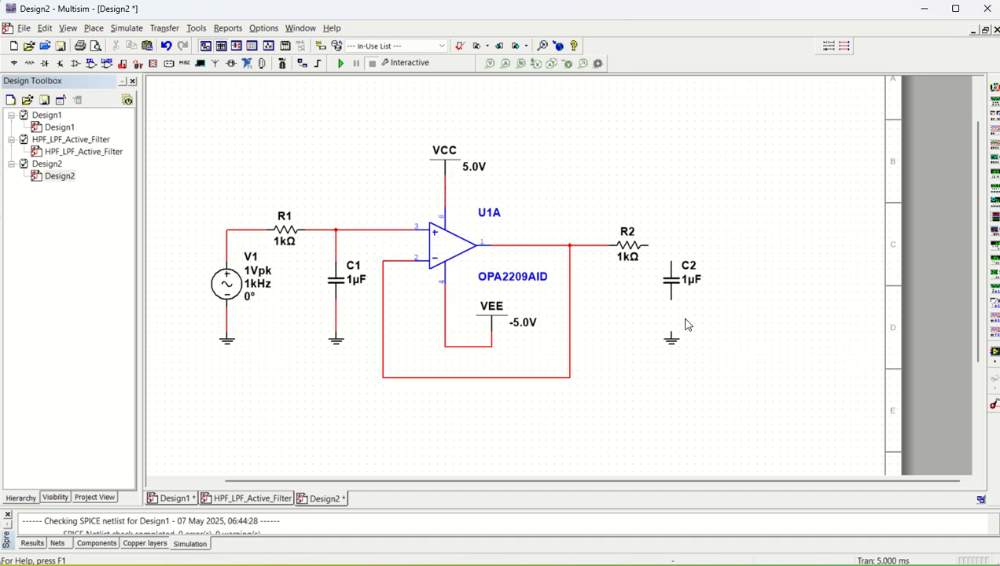
left_click(646, 245)
left_click(671, 264)
left_click(670, 299)
left_click(670, 335)
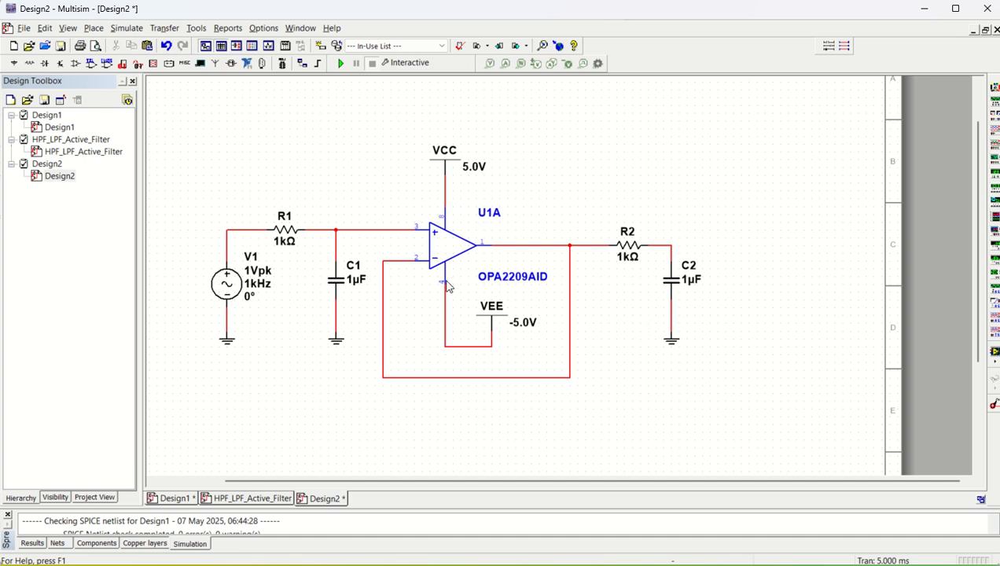
Place voltage probe PR1 on the R2–C2 node and simulate, reading 48.9 mV p-p at 1 kHz.
left_click(341, 68)
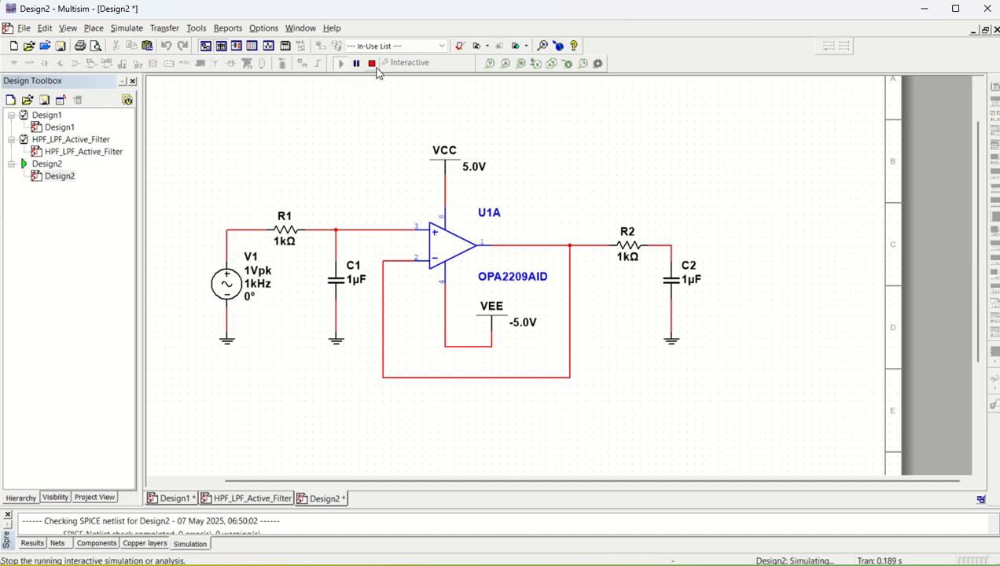
left_click(371, 63)
left_click(489, 63)
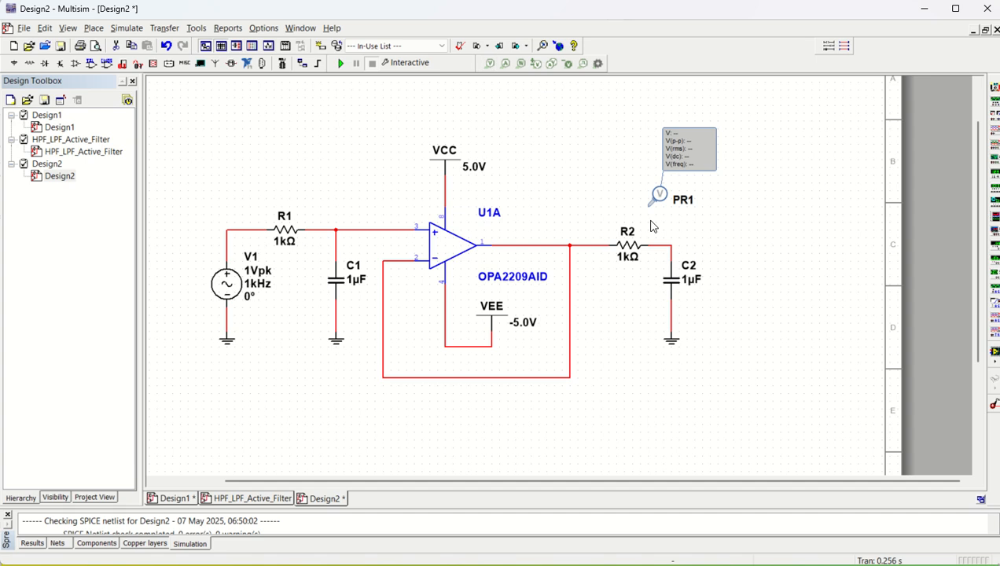
left_click(660, 248)
left_click(659, 245)
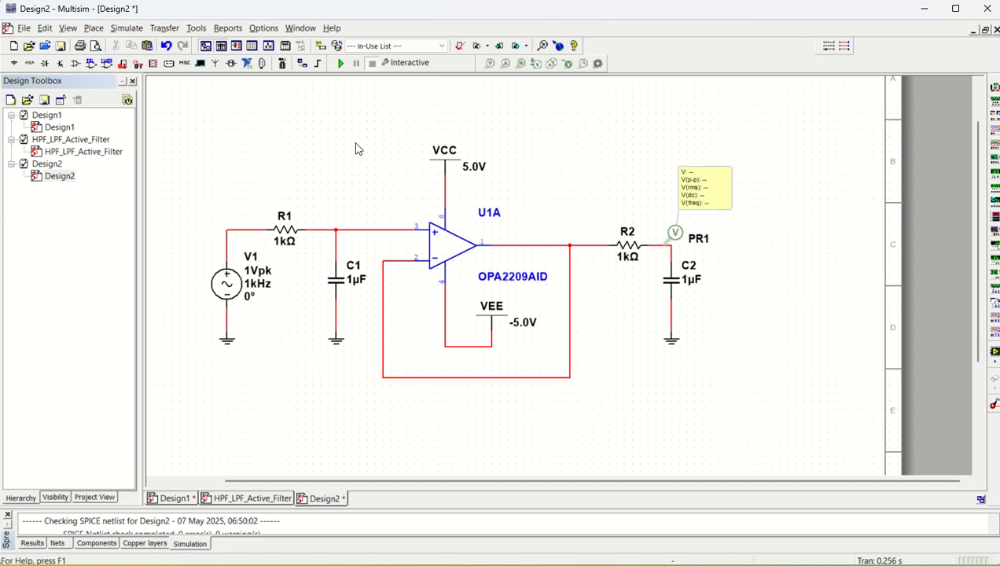
left_click(341, 63)
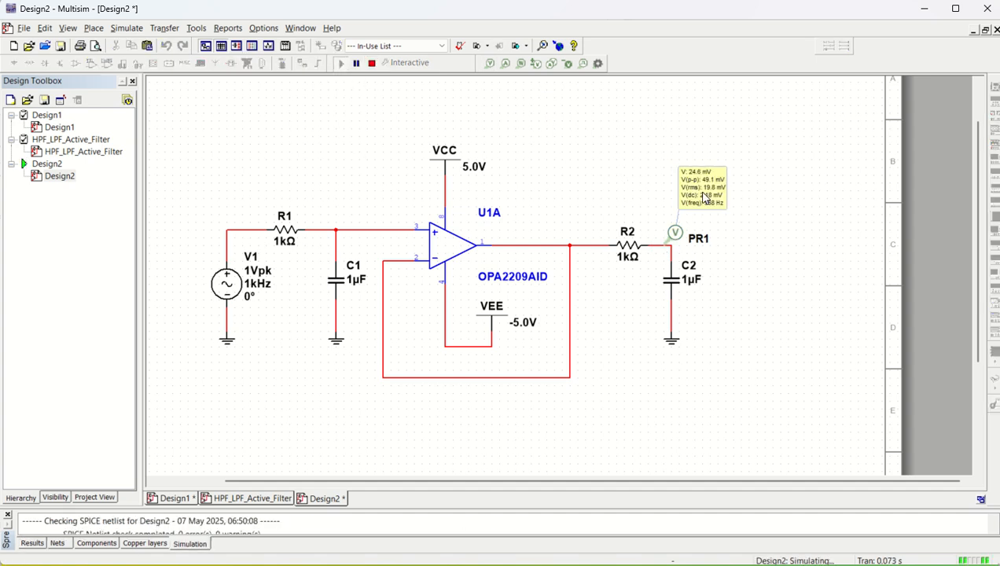
left_click(372, 63)
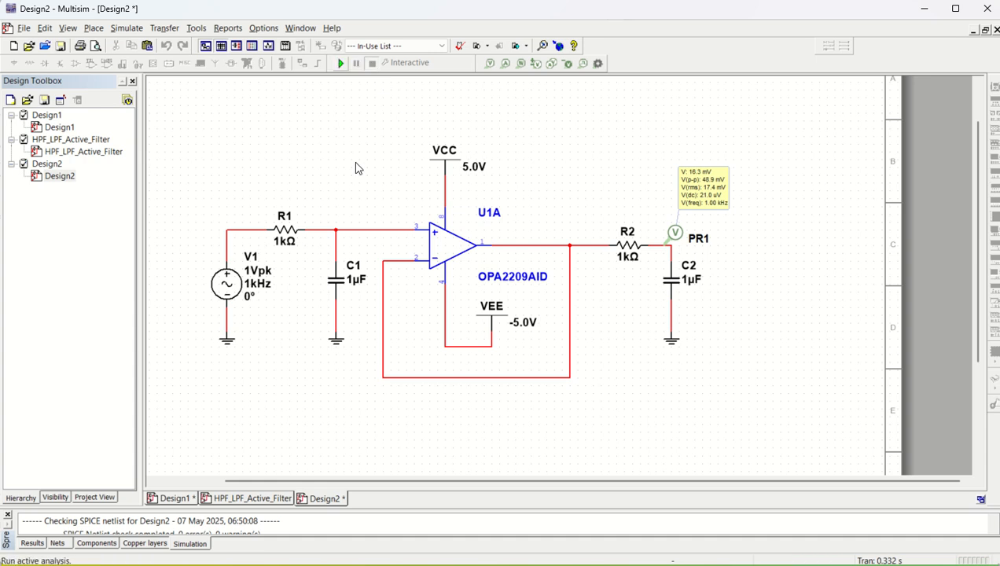
left_click(128, 29)
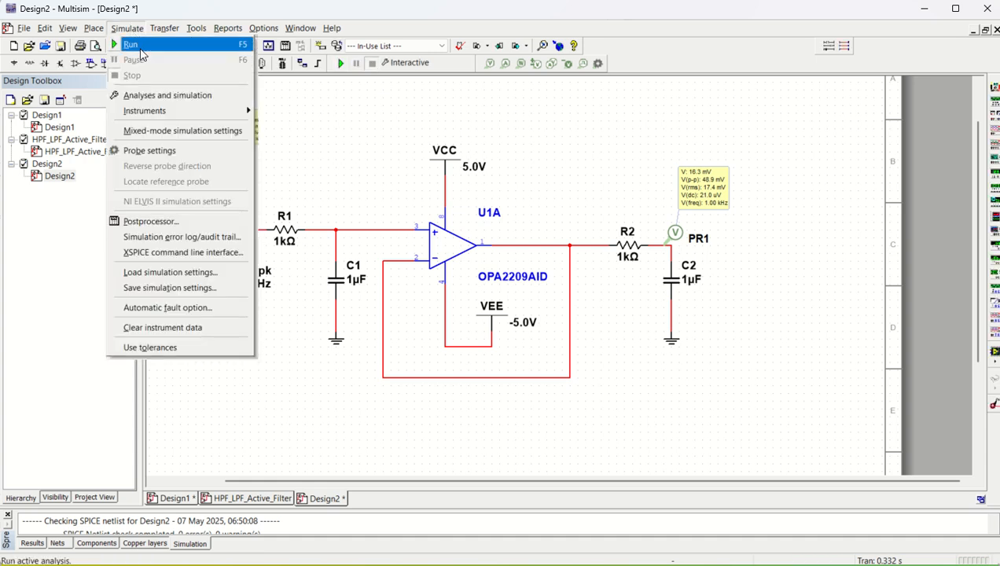
Run an AC Sweep from 1 Hz to 10 MHz with a Decibel vertical scale.
left_click(157, 95)
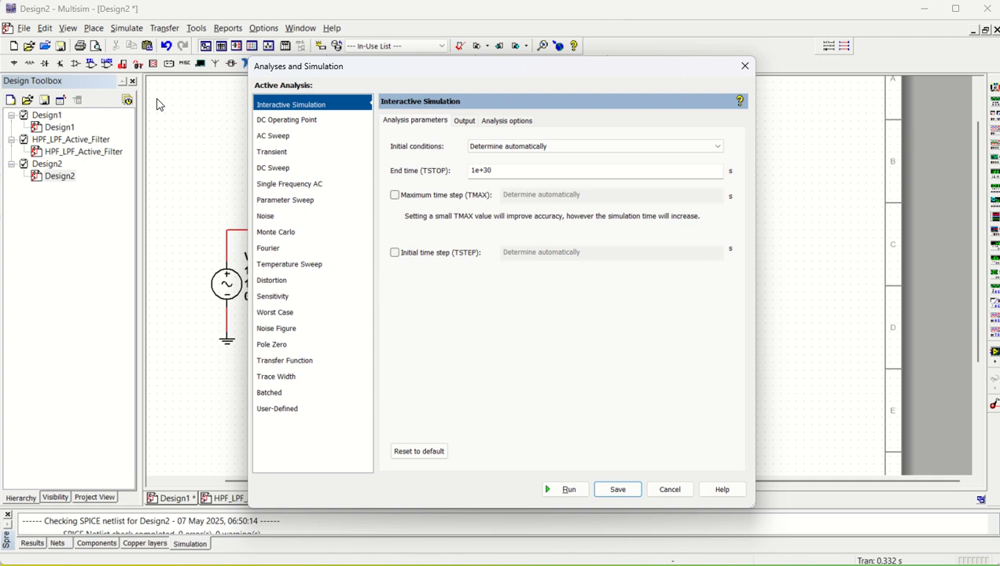
left_click(281, 139)
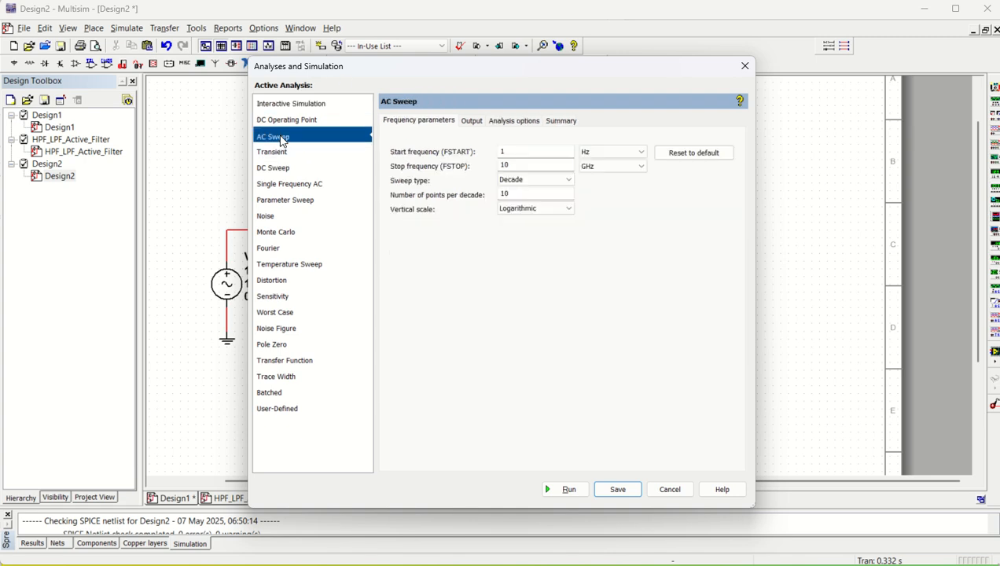
left_click(613, 166)
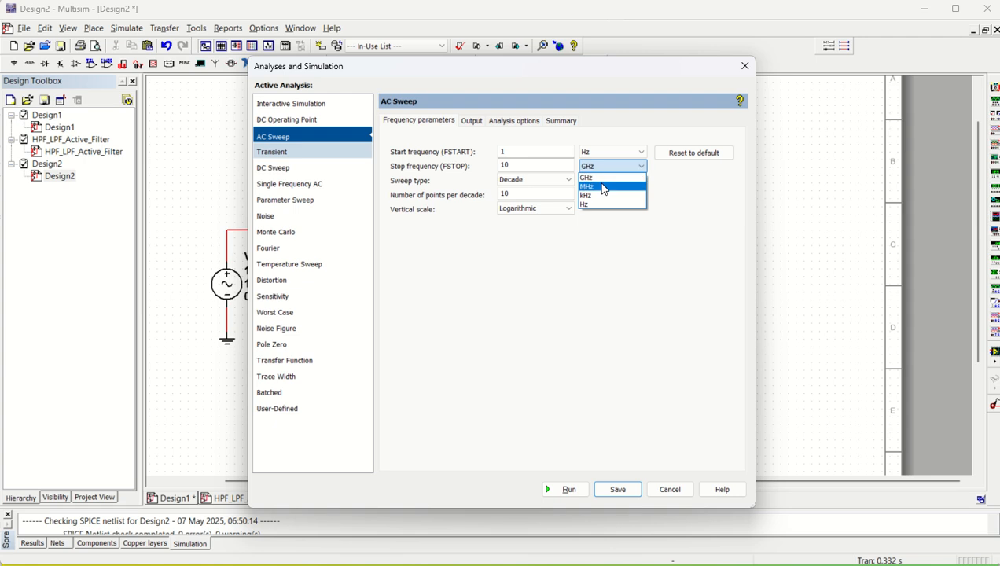
left_click(604, 187)
left_click(541, 165)
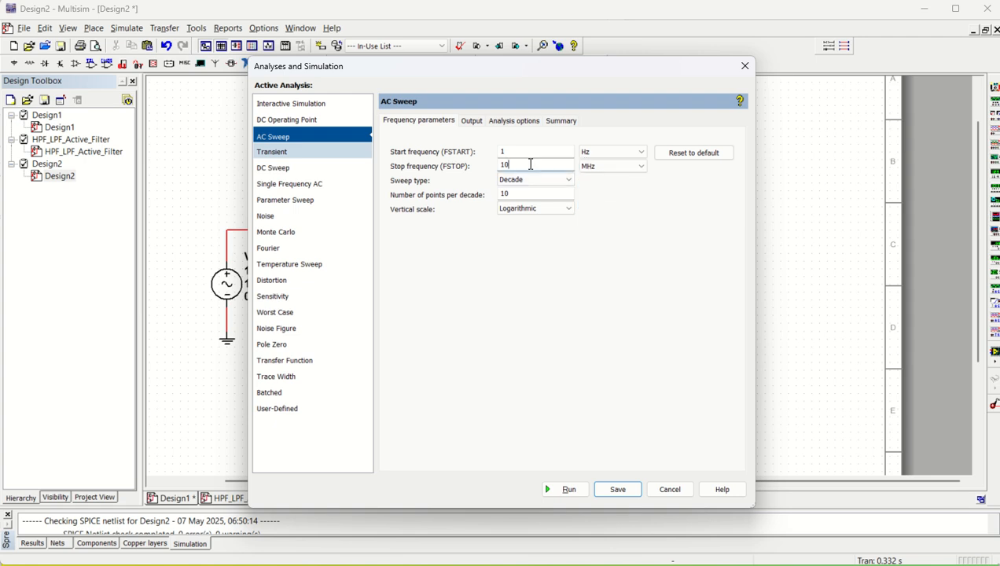
left_click(535, 209)
left_click(530, 245)
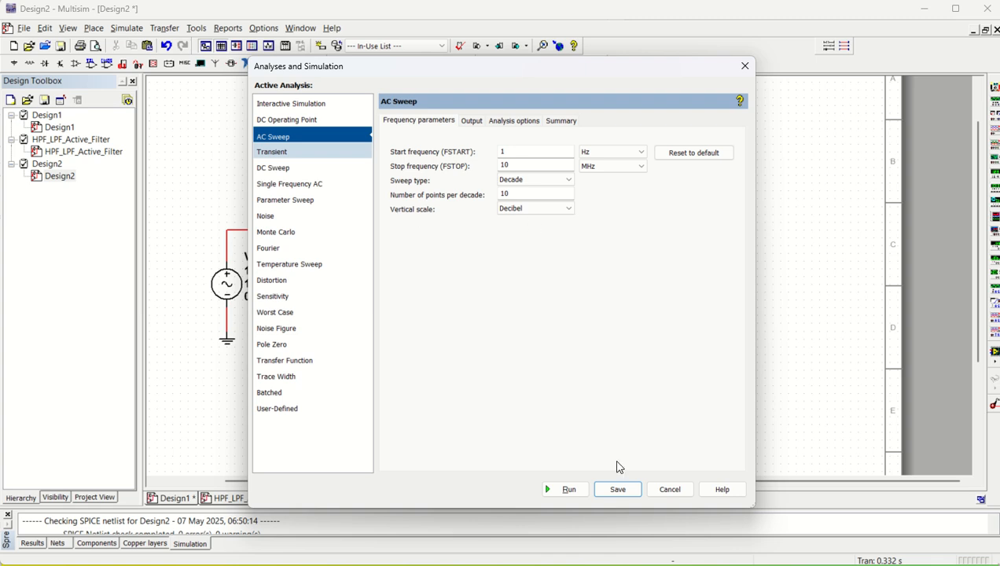
left_click(567, 490)
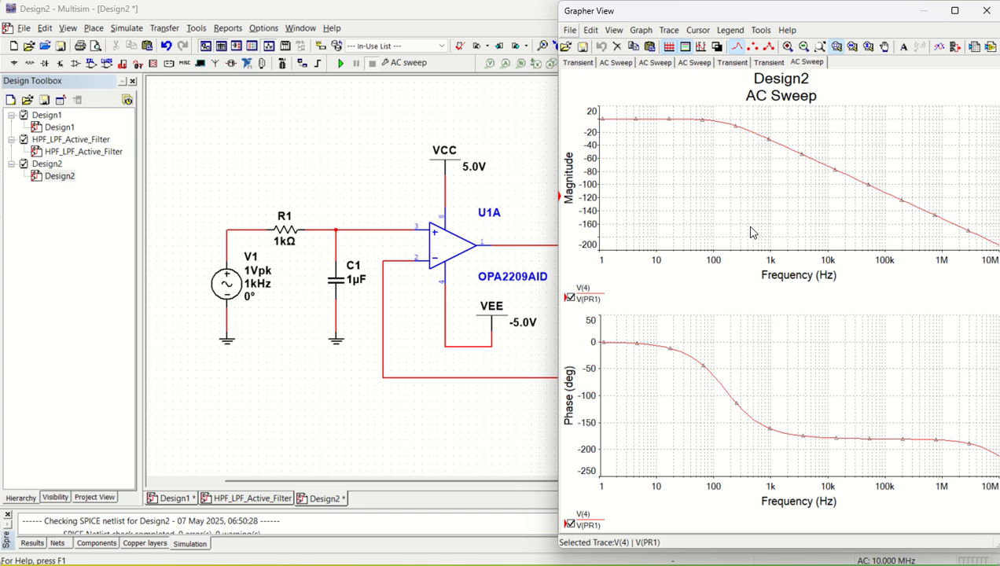
Thicken the magnitude trace and read about -3.1 dB near 103 Hz with cursor 2.
left_click(669, 29)
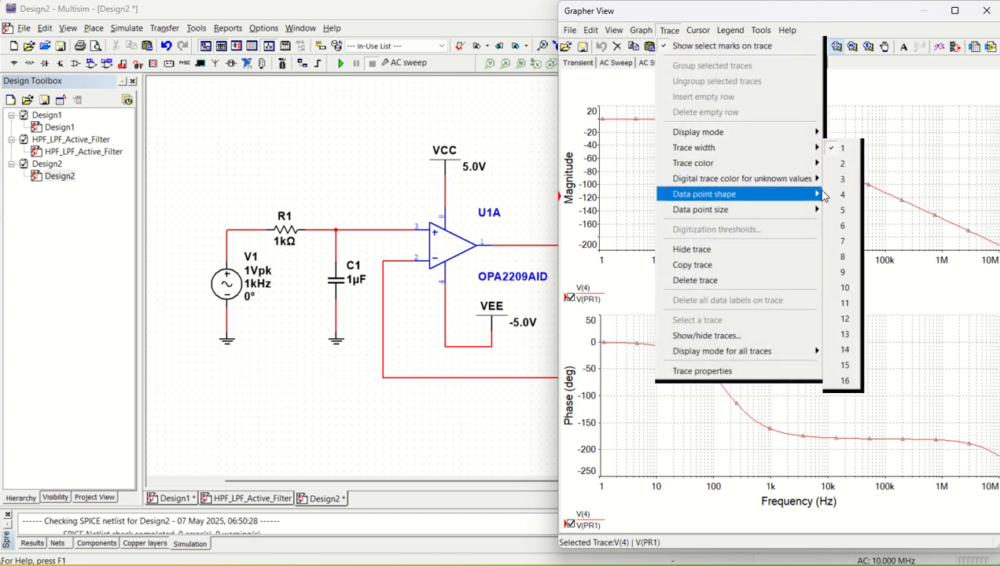
left_click(835, 194)
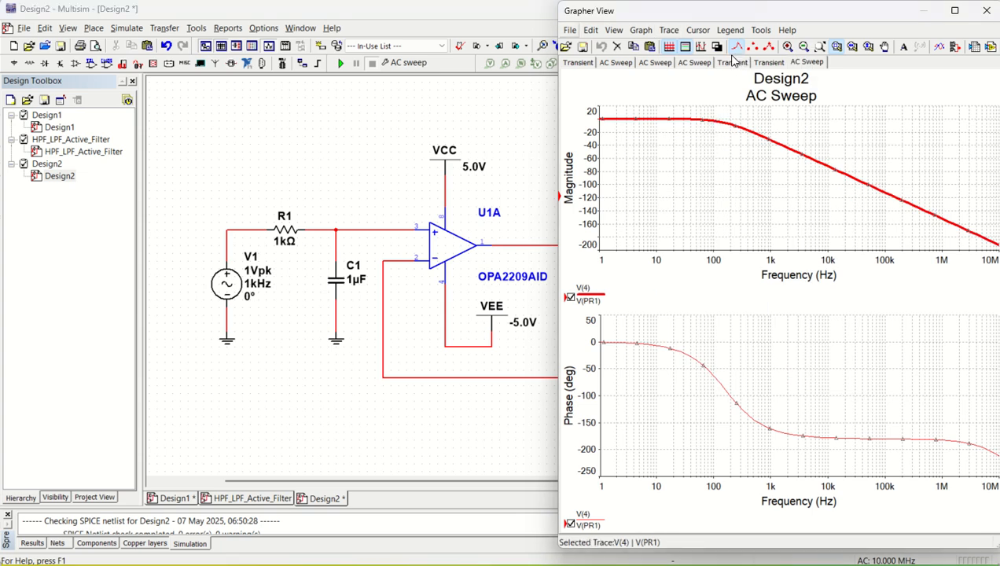
left_click(697, 30)
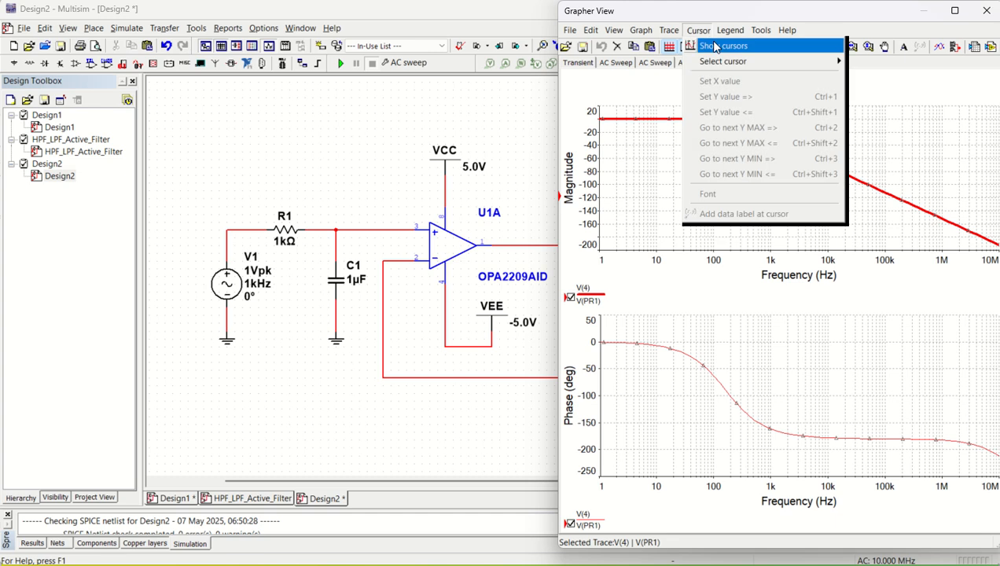
left_click(716, 45)
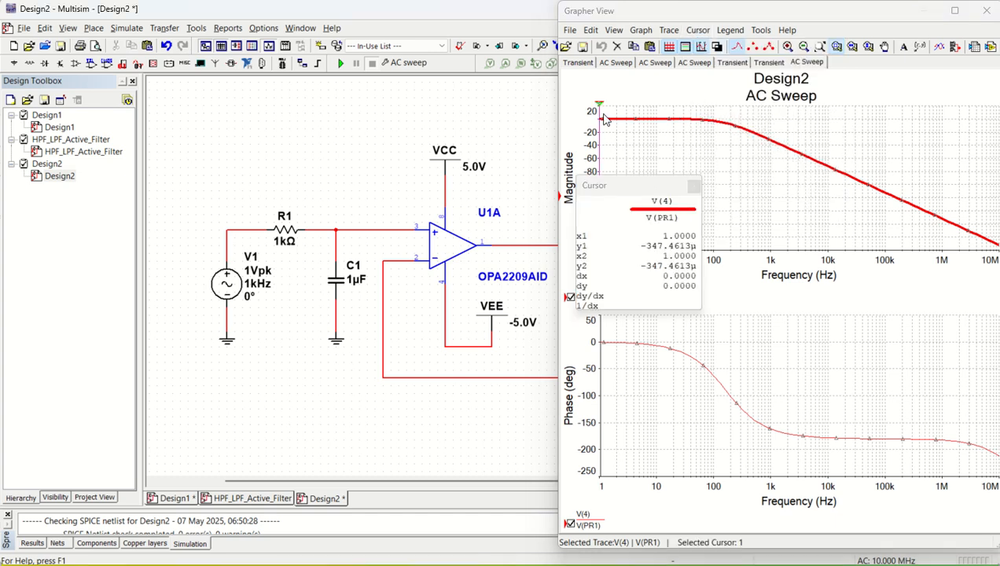
left_click_drag(600, 110, 714, 110)
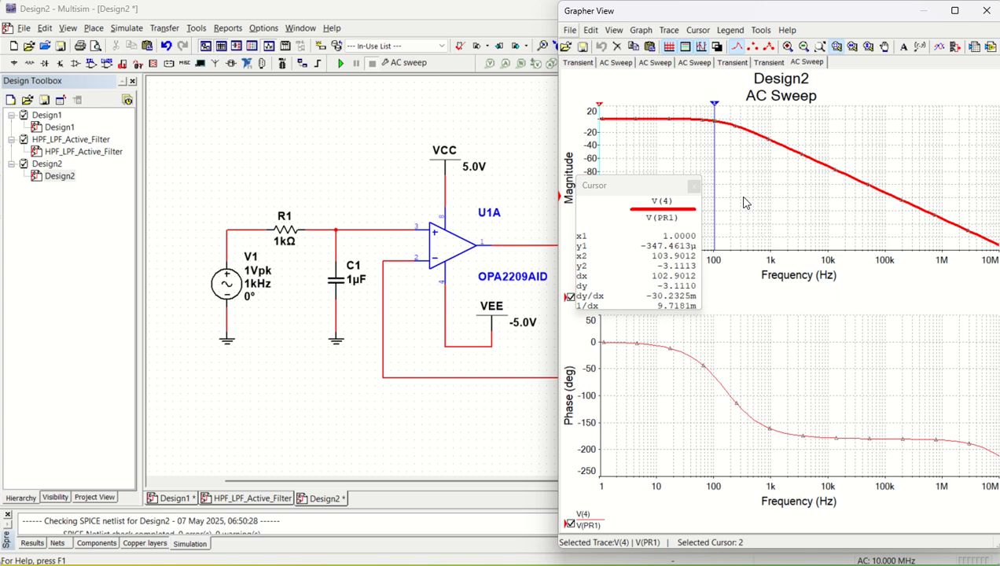
left_click(373, 173)
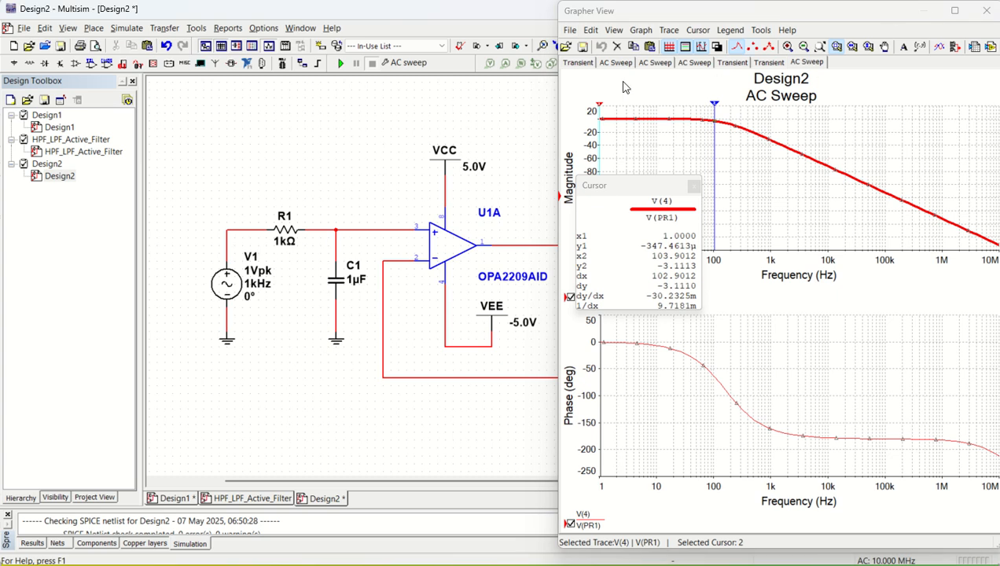
left_click(986, 12)
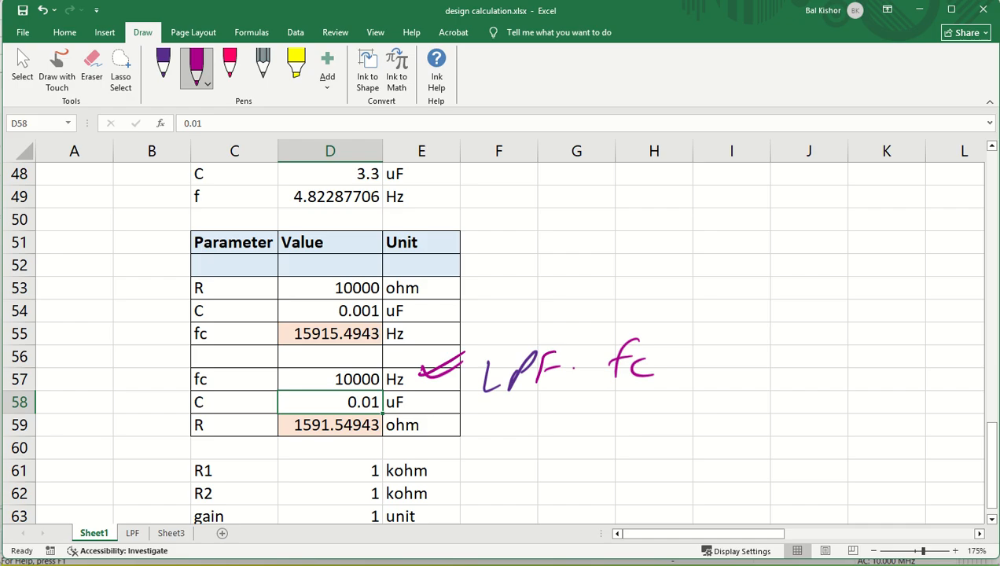
Set resistance D53 to 1000 ohm and capacitance D54 to 1 uF.
left_click(352, 289)
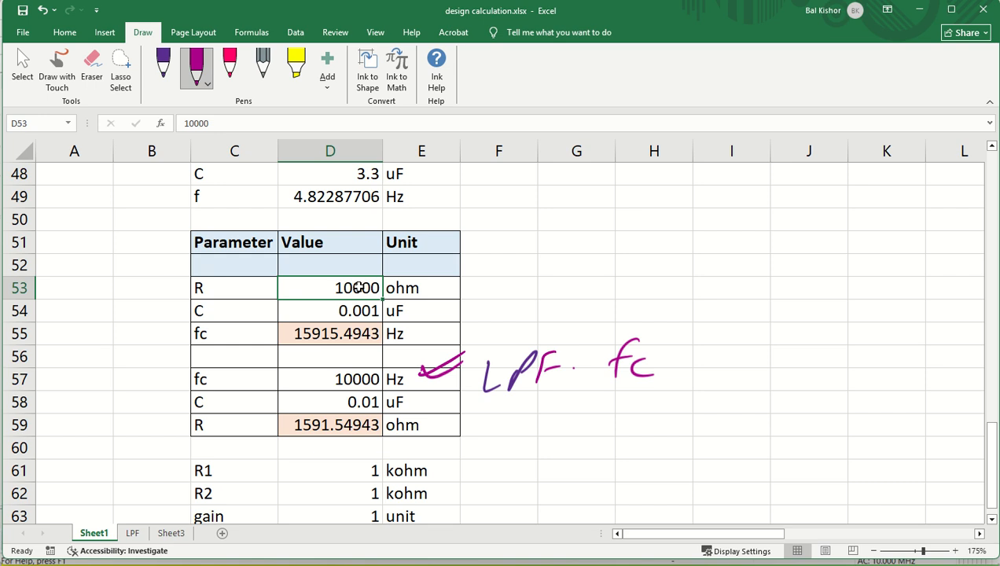
double_click(358, 287)
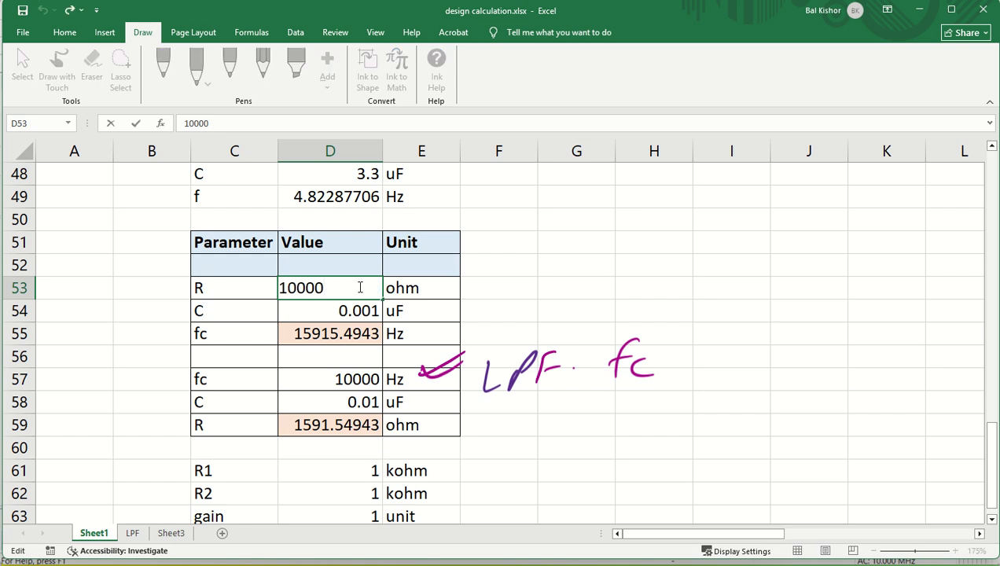
key("BackSpace")
key("Return")
double_click(373, 311)
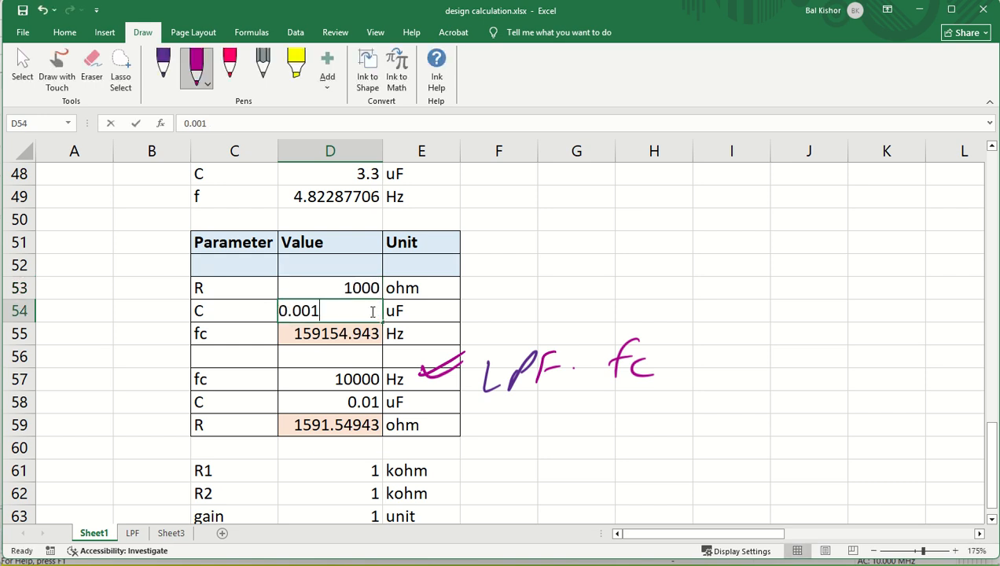
key("BackSpace")
key("BackSpace")
key("BackSpace")
key("BackSpace")
key("BackSpace")
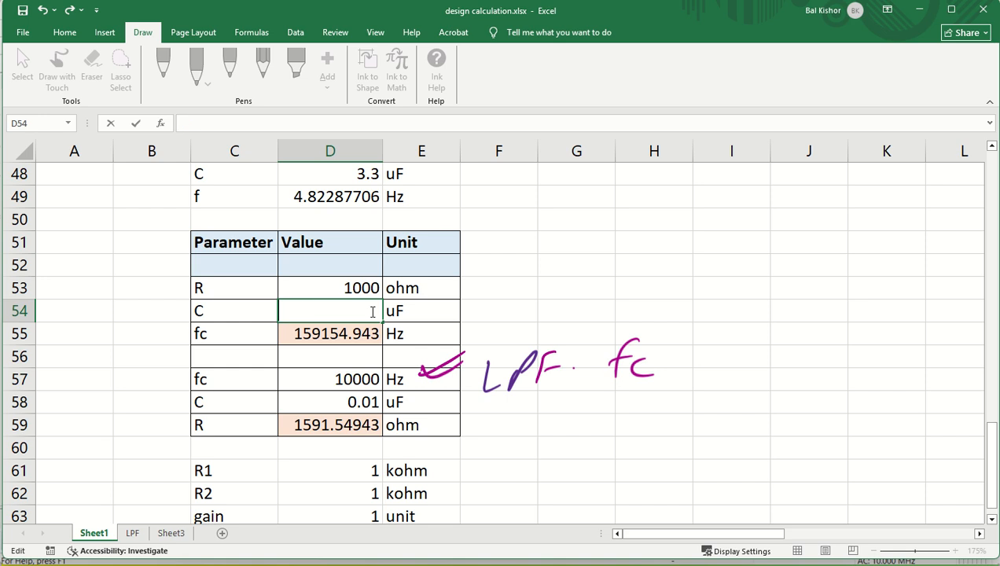
type("1")
key("Return")
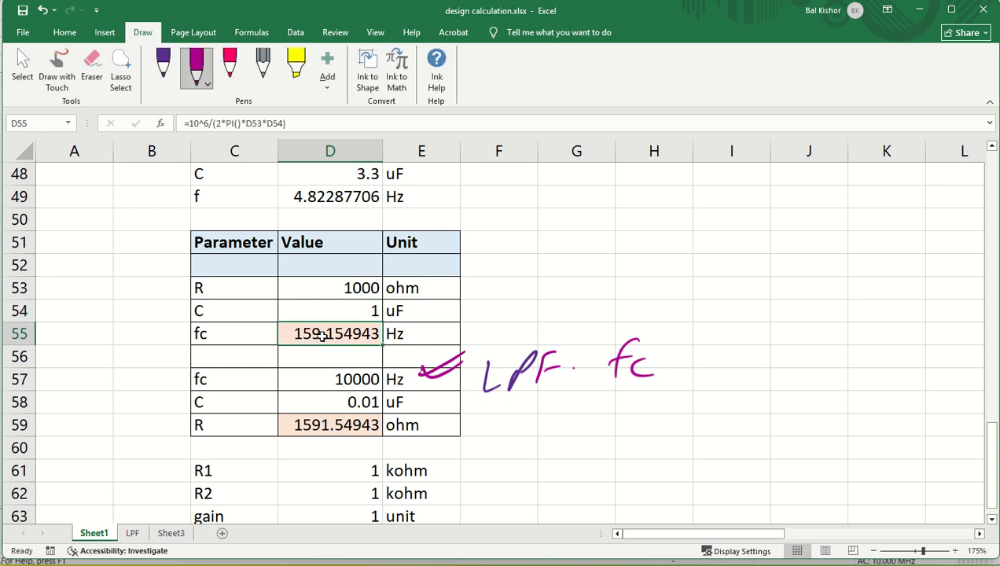
Check the D55 fc formula result of 159.154943 Hz, then return to Multisim.
left_click(918, 10)
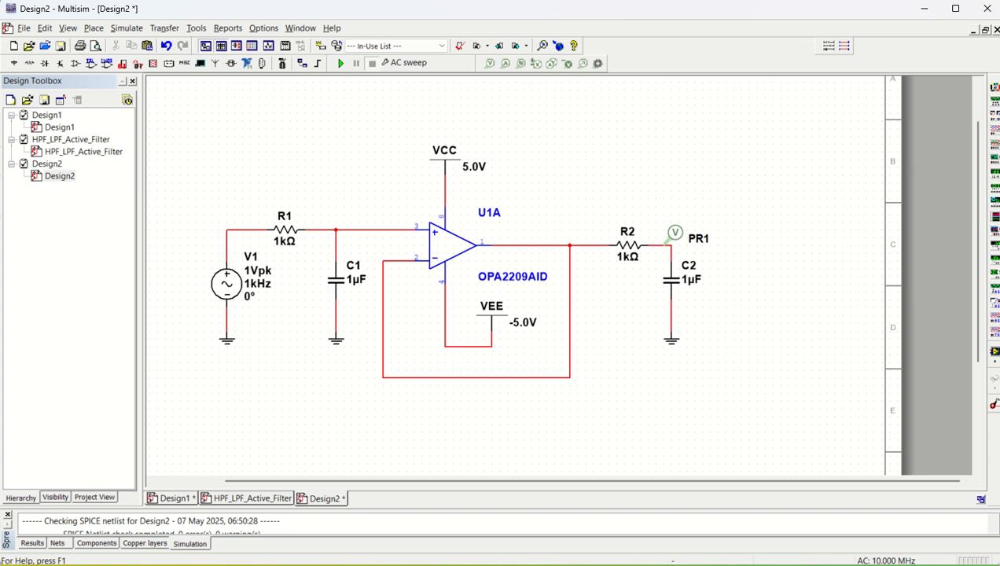
left_click(522, 564)
left_click(360, 288)
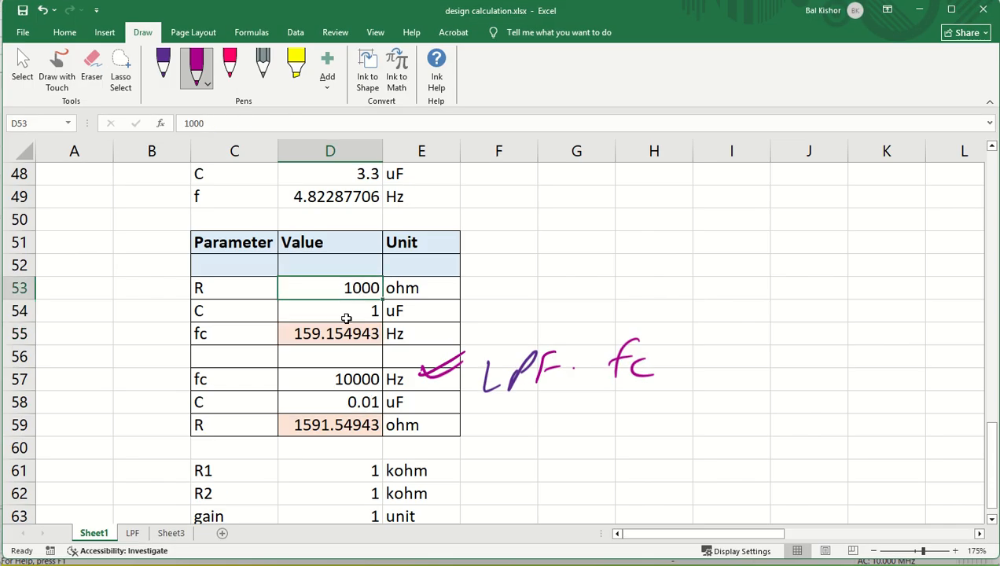
left_click(346, 318)
left_click(319, 338)
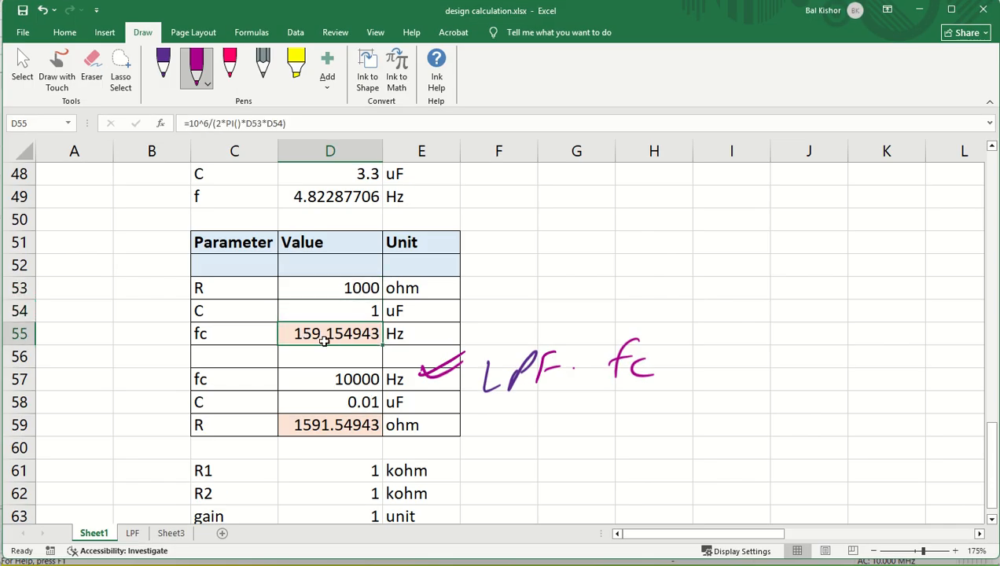
left_click(522, 563)
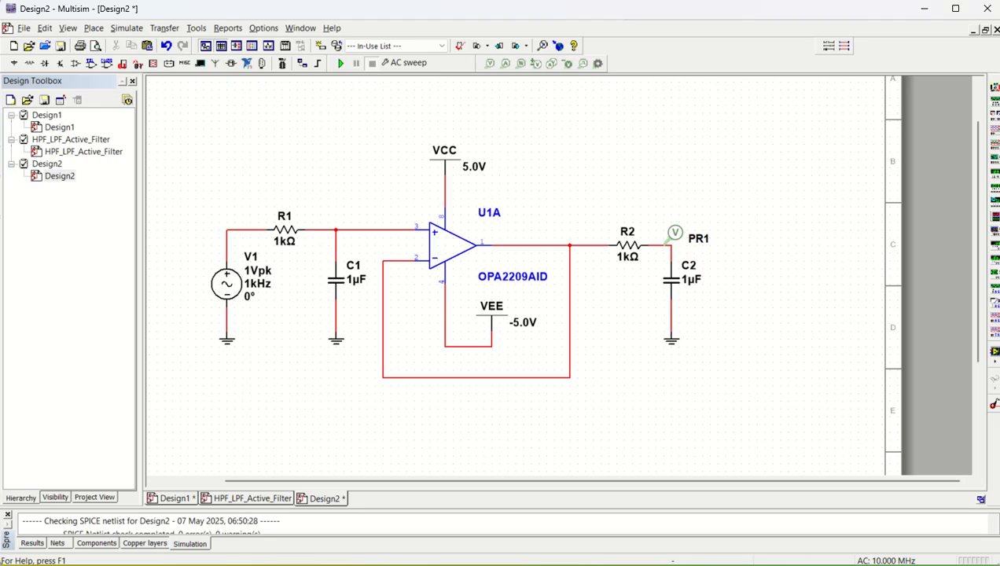
Rerun the AC sweep and read -3.37 dB near 108.6 Hz with cursor 2.
left_click(339, 63)
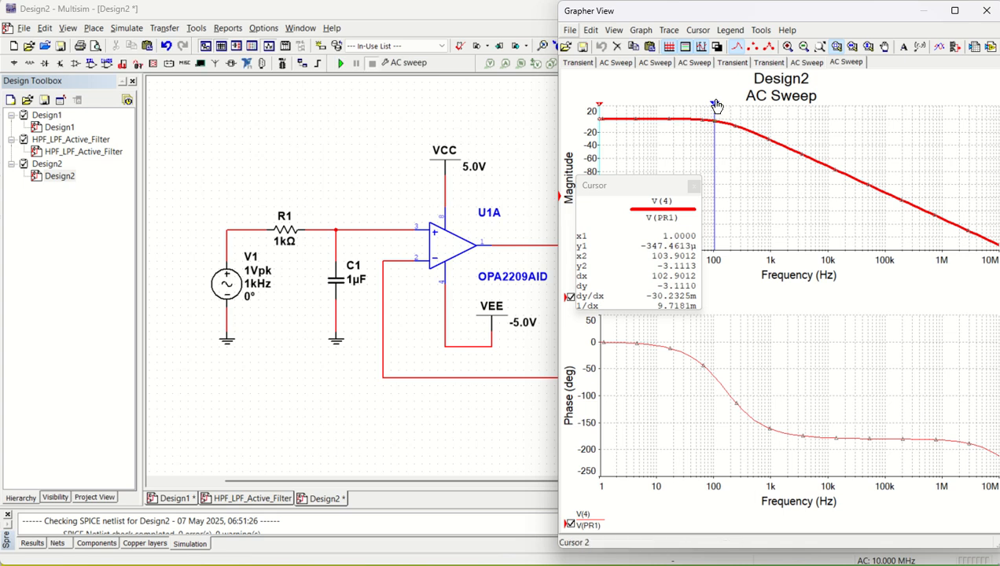
left_click_drag(715, 105, 716, 107)
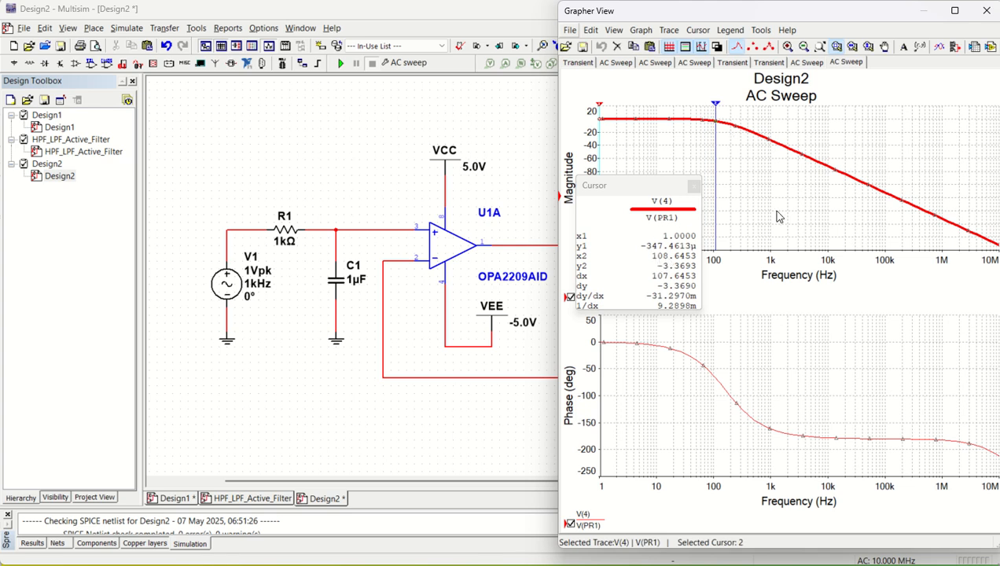
left_click(986, 11)
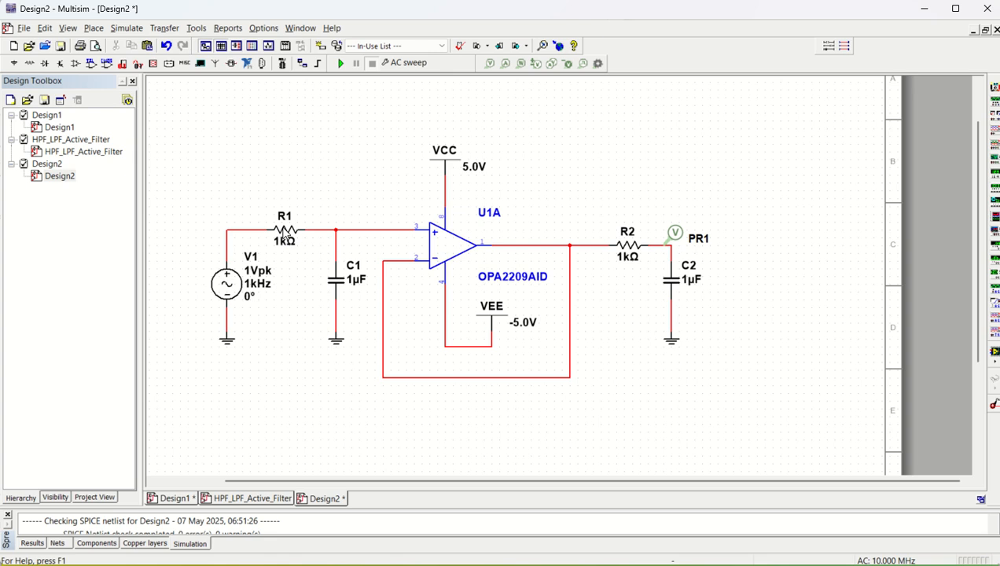
Change R1's resistance to 1.59 kΩ and C1's capacitance to 10 nF.
double_click(287, 236)
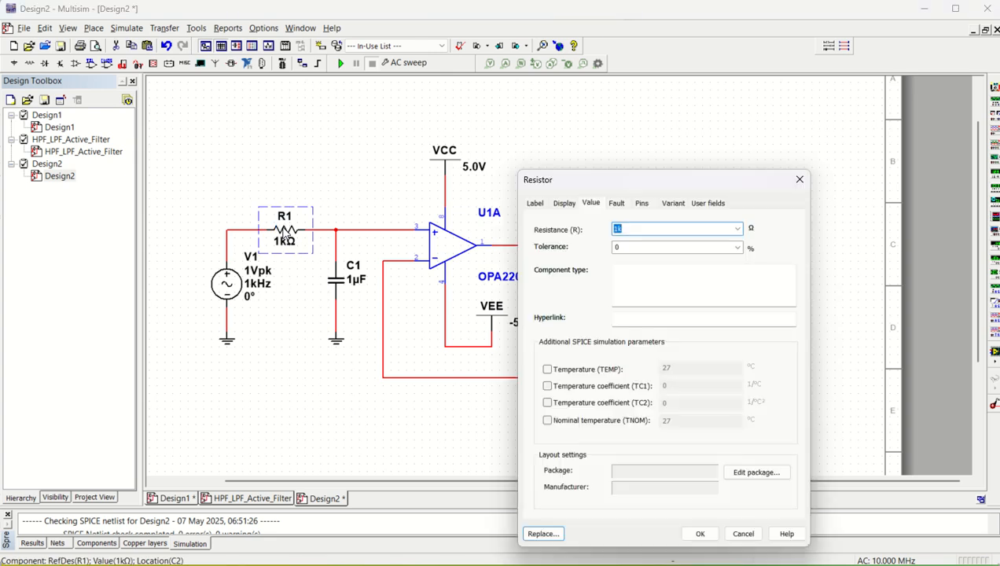
type("1.59k")
key("Return")
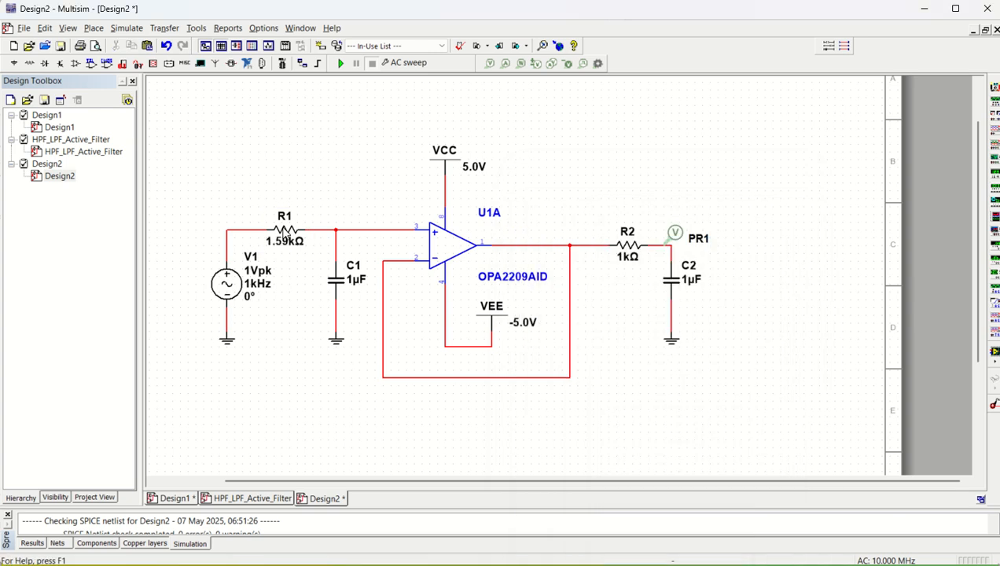
double_click(335, 289)
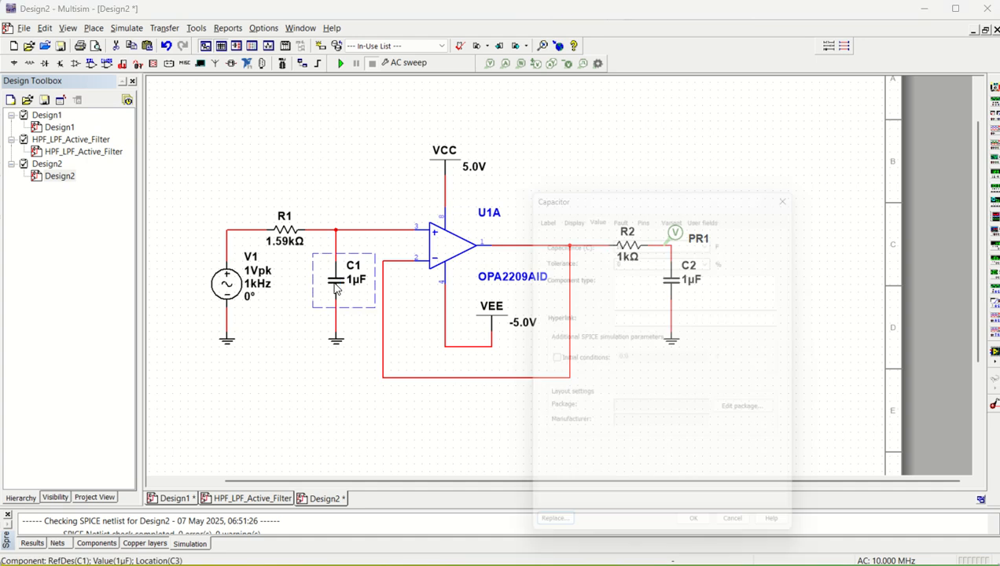
type("10n")
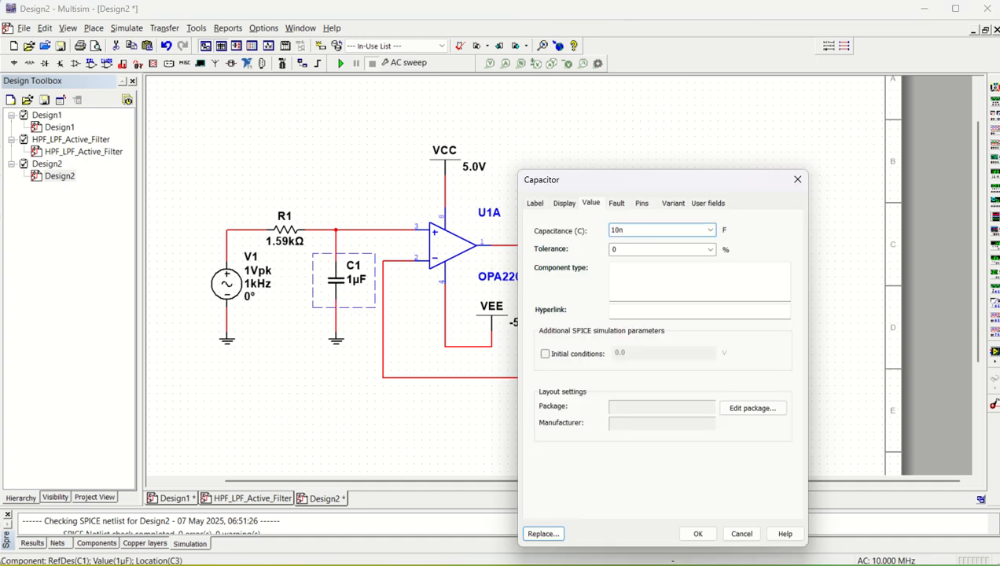
key("Return")
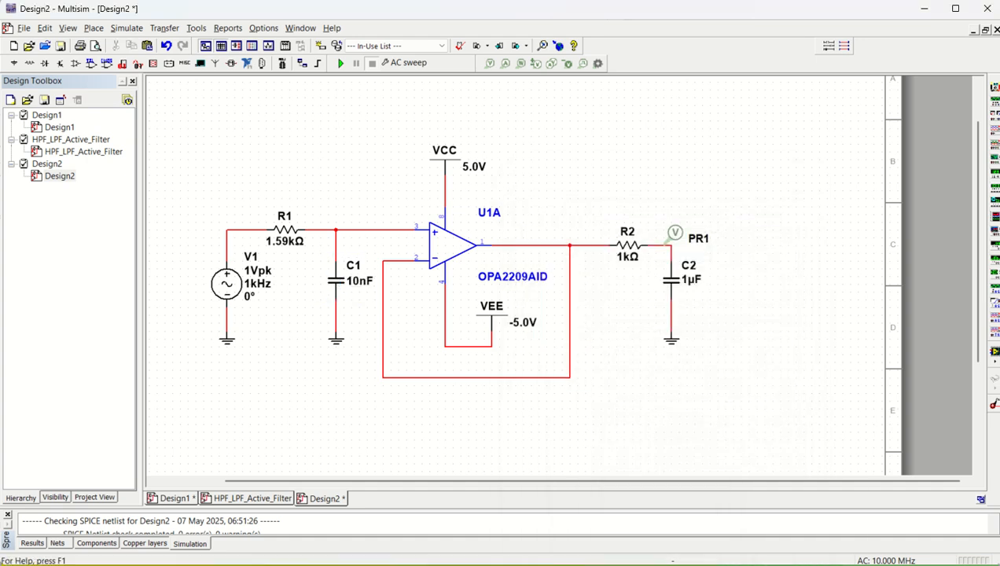
key("alt+Tab")
Check the 10000 Hz cutoff in D57 and 0.01 uF capacitance in D58, then return to Multisim.
left_click(340, 373)
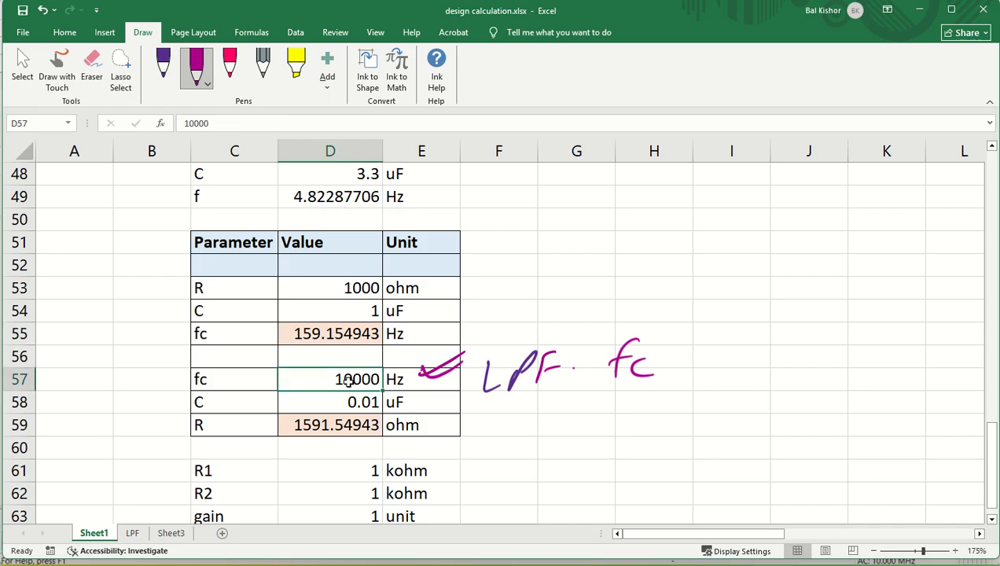
left_click(365, 403)
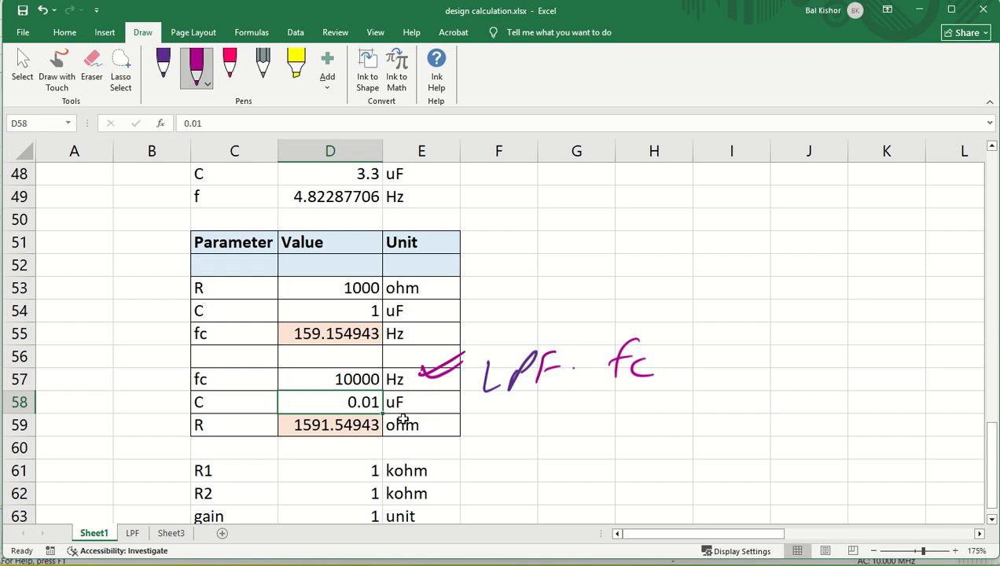
key("alt+Tab")
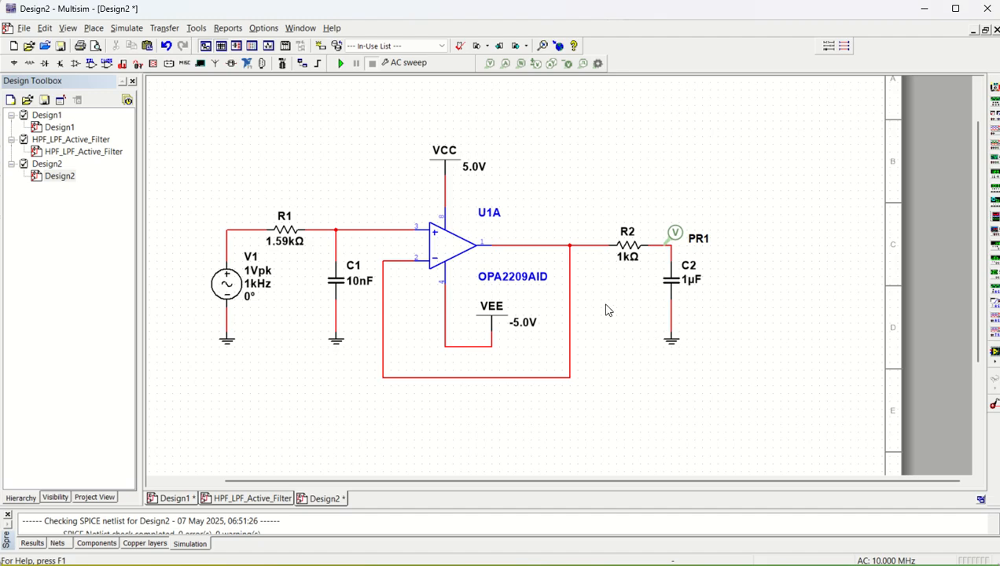
Set resistor R2 to 100 Ω and capacitor C2 to 0.1 µF.
left_click(633, 251)
double_click(633, 251)
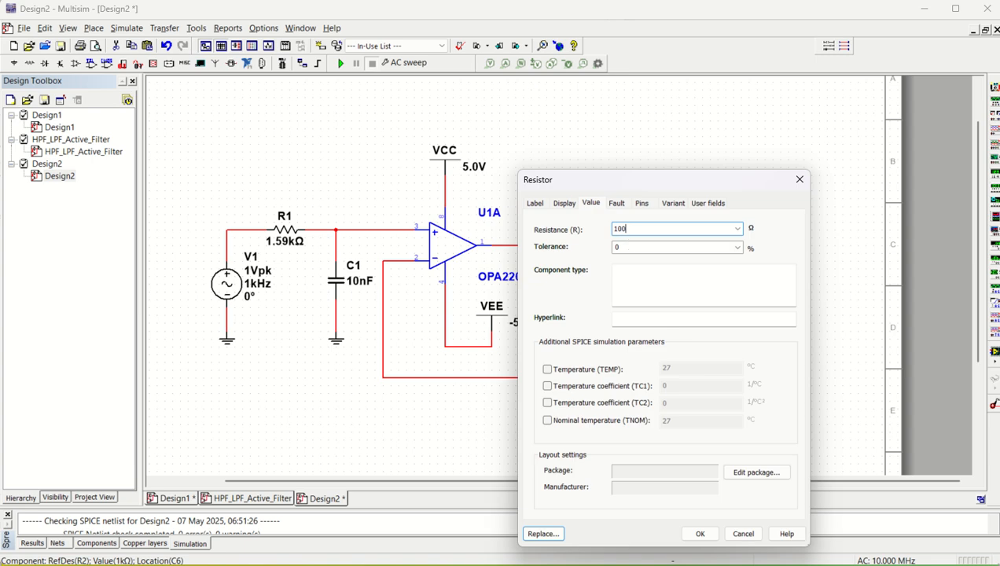
key("Return")
double_click(672, 276)
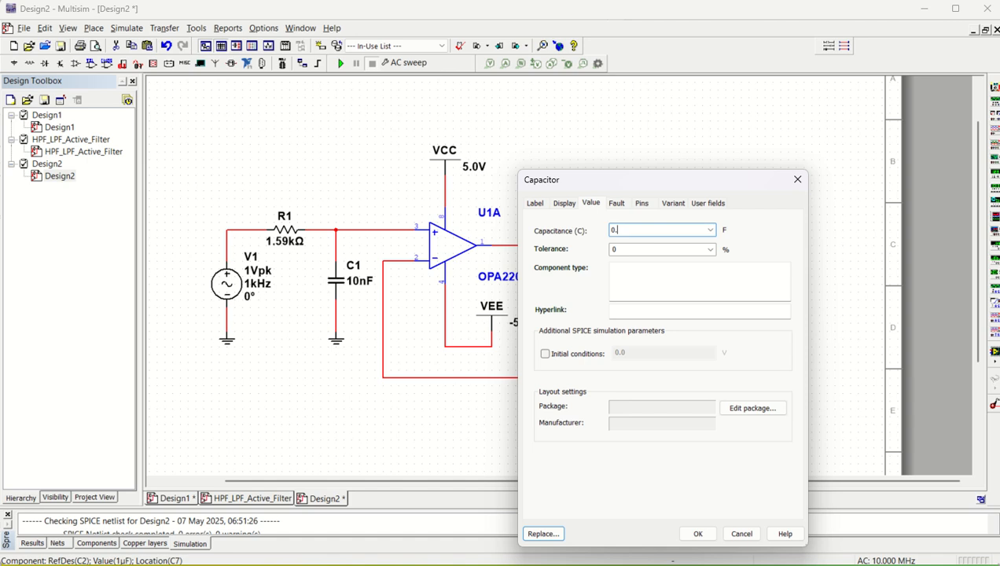
key("Return")
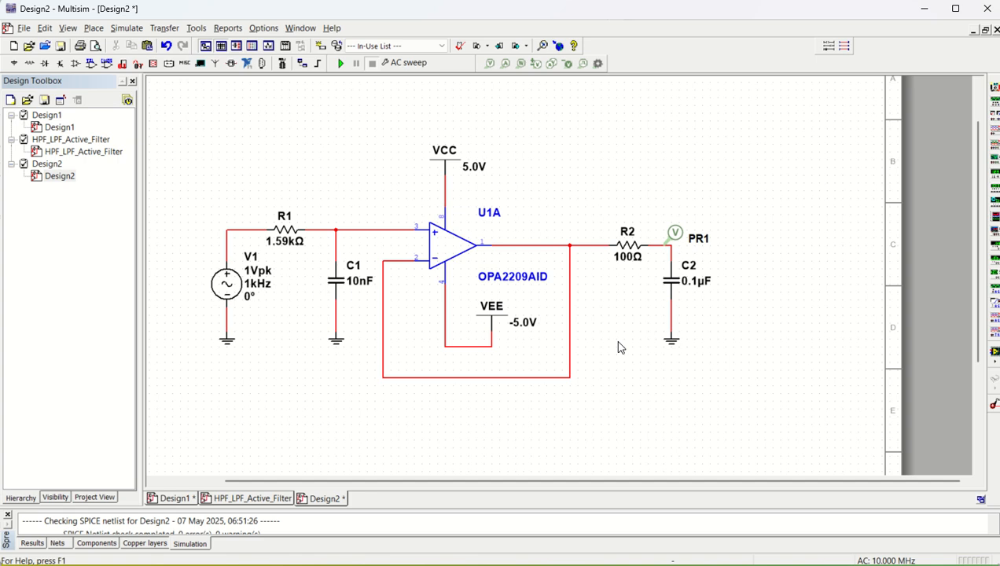
Run the AC sweep, drag cursor 2 to about −3 dB near 9.23 kHz, and return to the schematic.
left_click(339, 63)
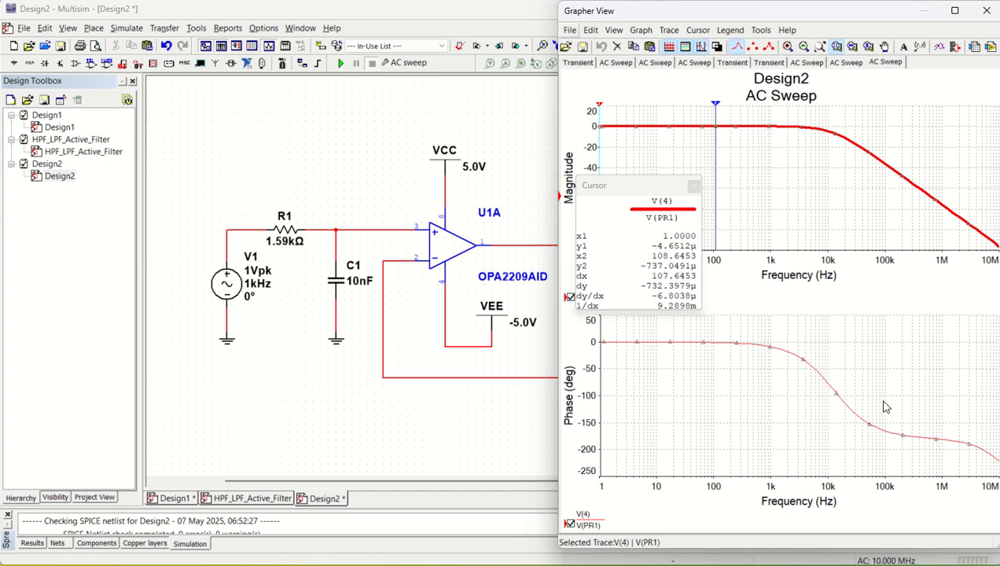
left_click(718, 108)
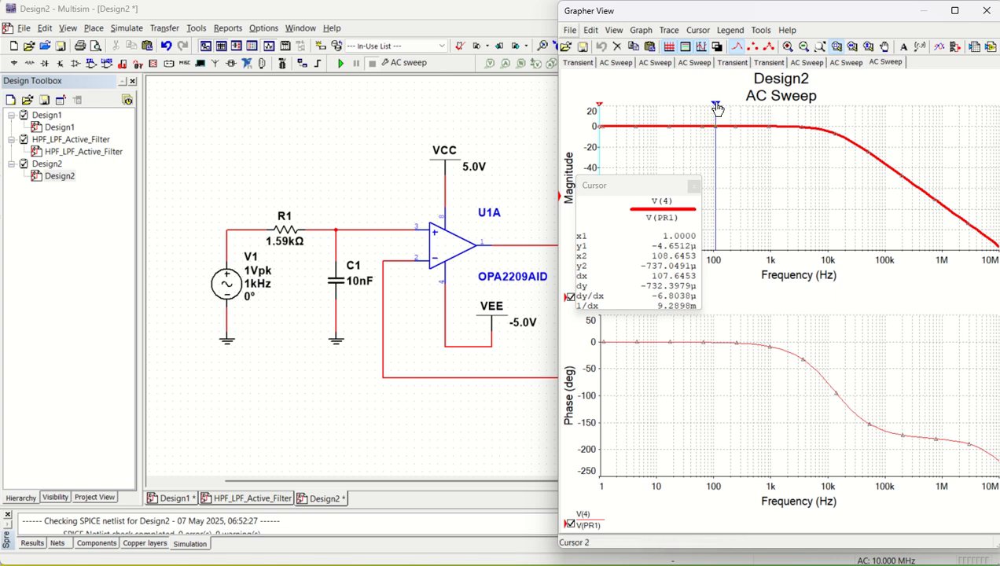
left_click_drag(717, 108, 823, 116)
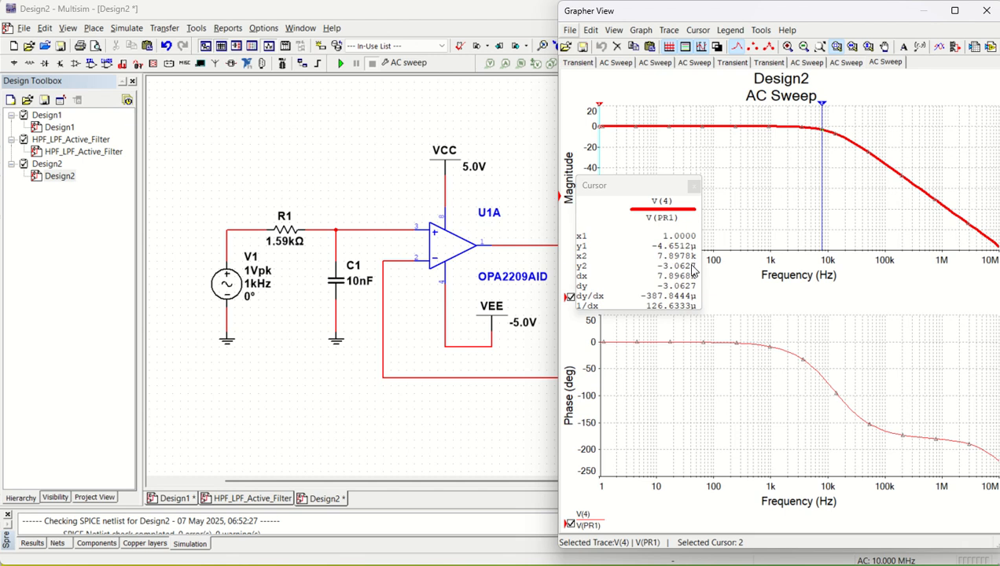
left_click(516, 162)
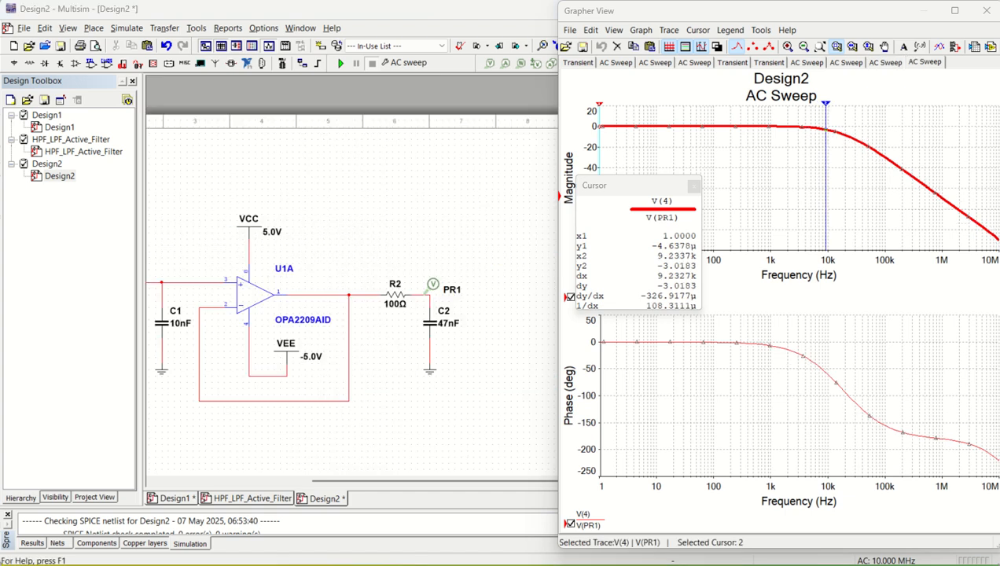
scroll(398, 318, "down", 2)
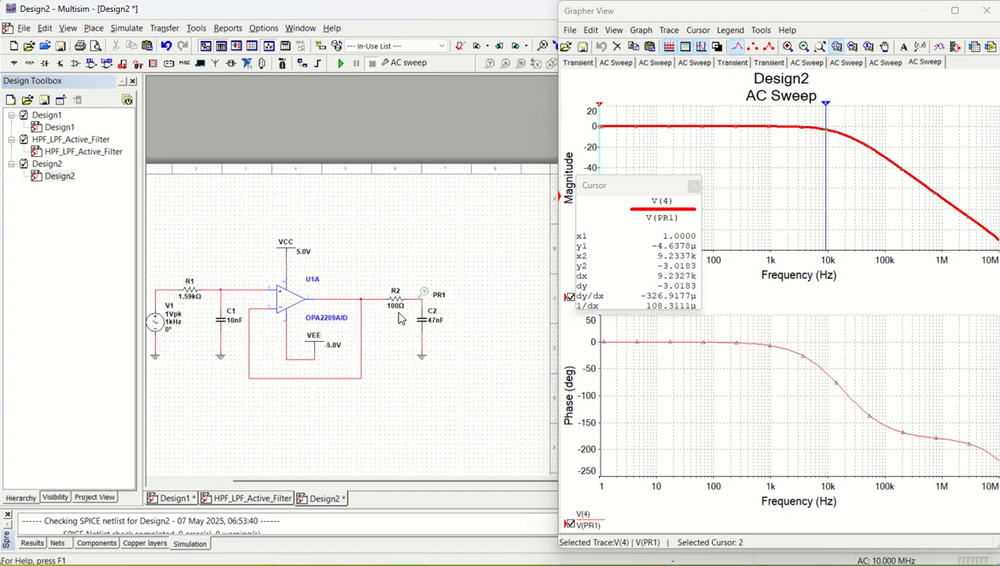
scroll(362, 355, "up", 2)
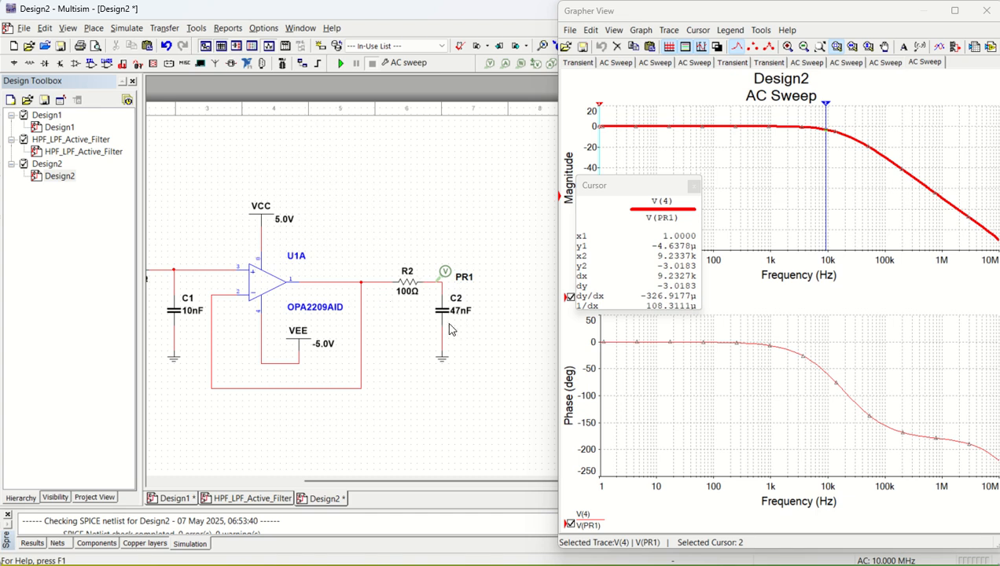
scroll(449, 328, "up", 1)
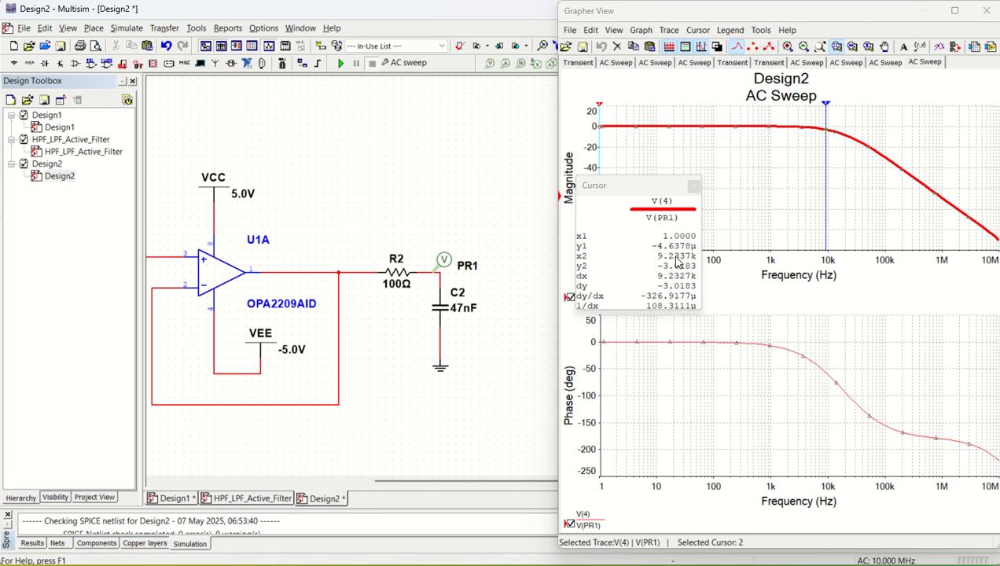
Set C2 to 1 nF, rerun the AC sweep, and place cursor 2 at −3.14 dB near 10.29 kHz.
double_click(445, 312)
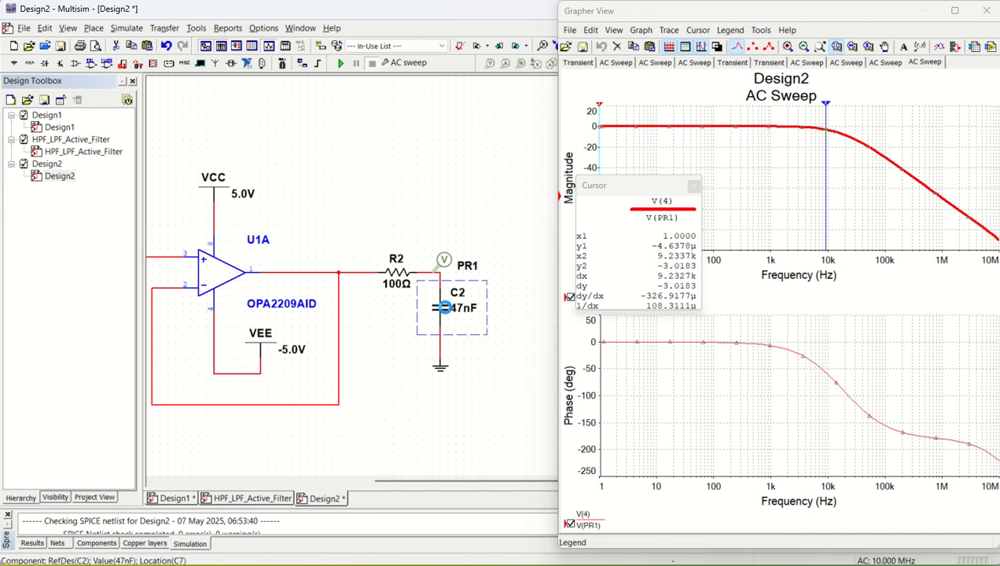
type("1n")
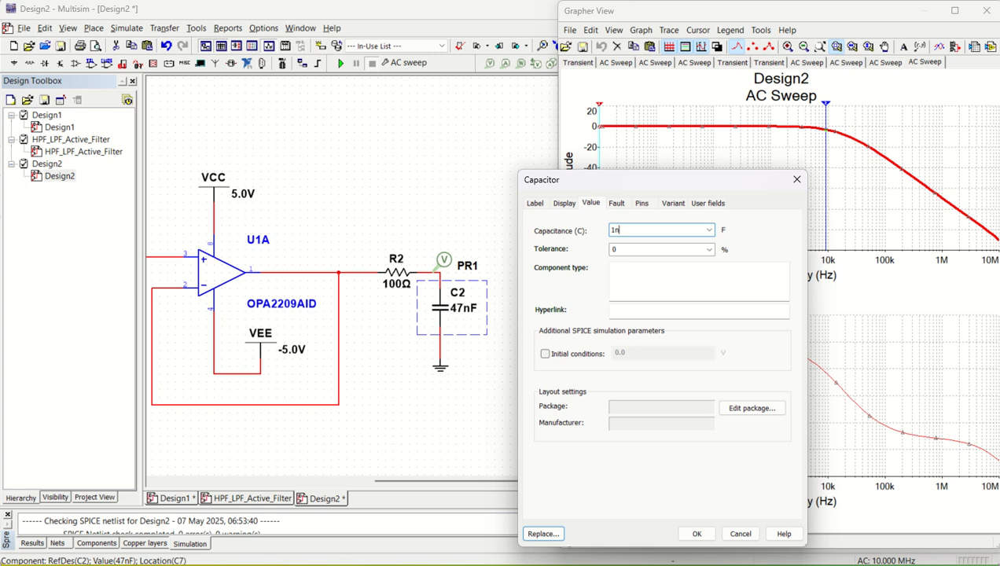
key("Return")
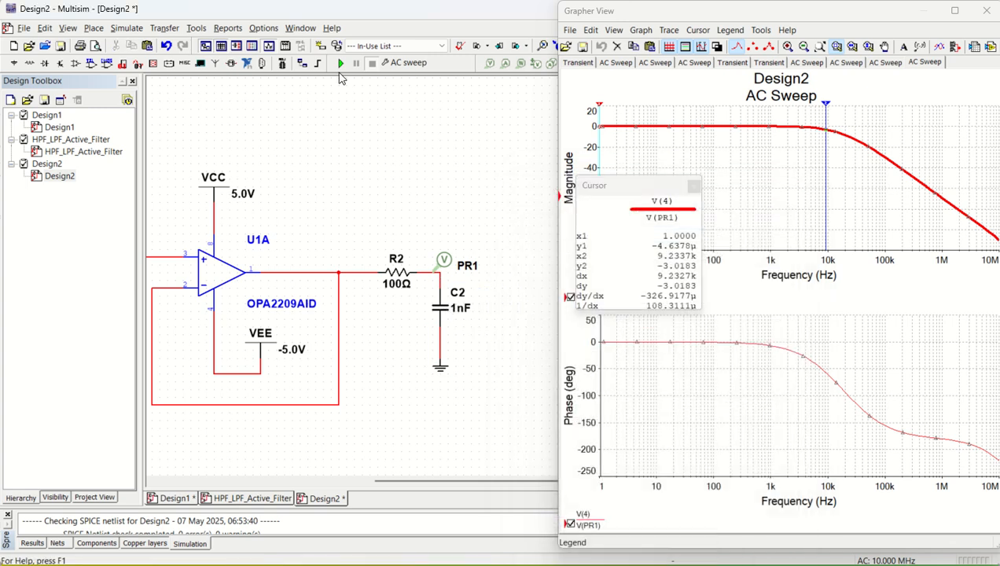
left_click(340, 63)
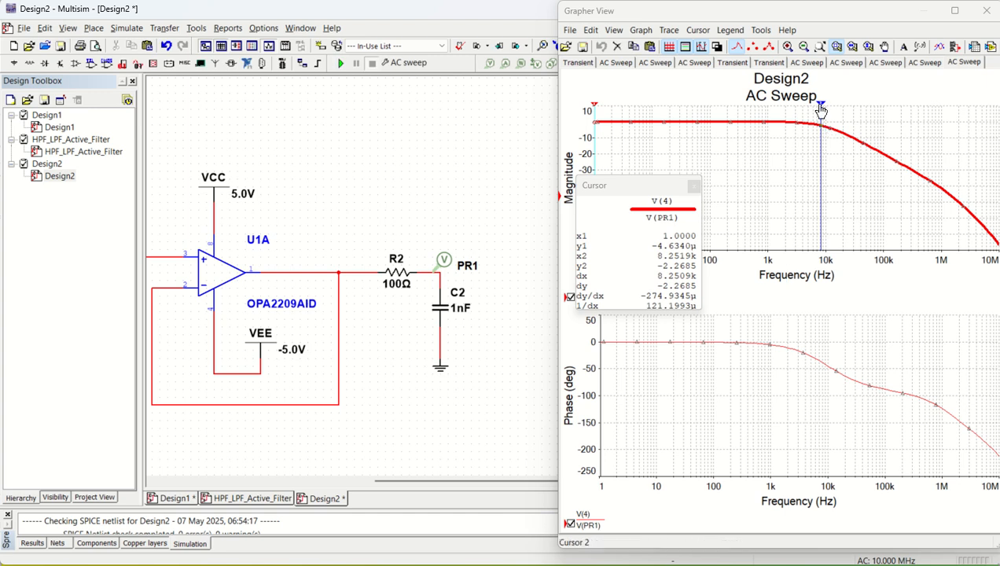
left_click_drag(822, 104, 828, 113)
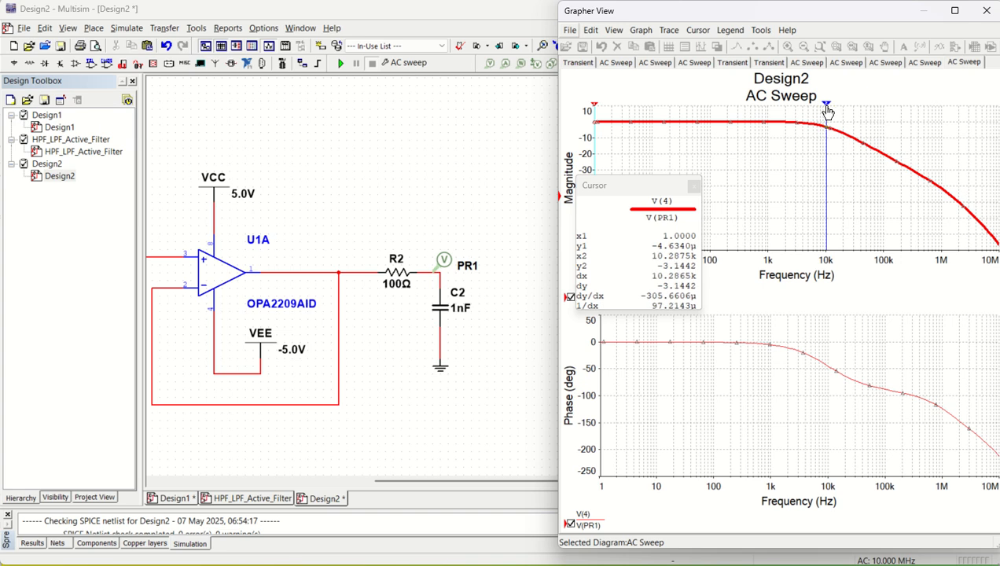
left_click(826, 111)
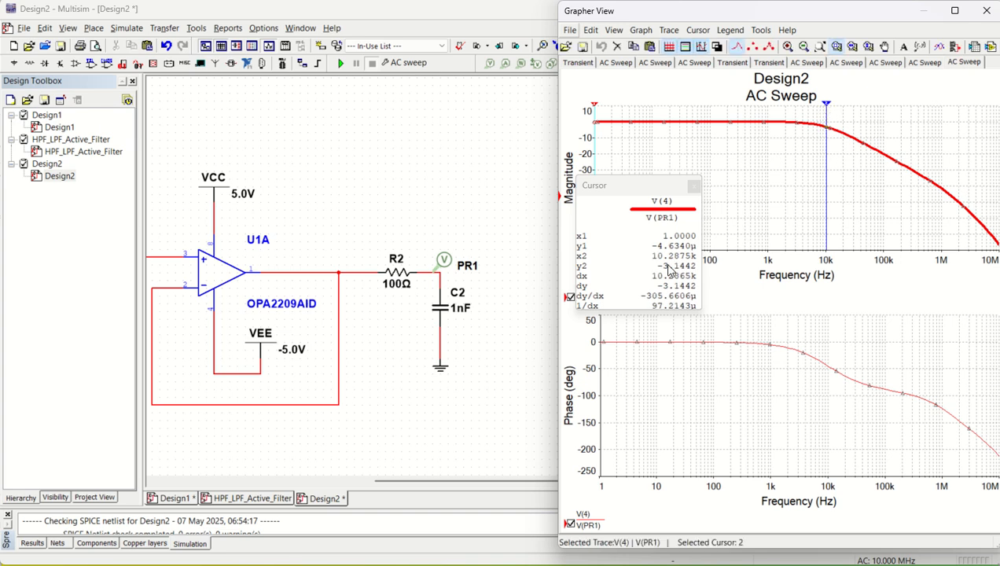
Shift the schematic to show V1 and R1, then select the R value 1000 in Excel cell D53.
scroll(460, 353, "down", 2)
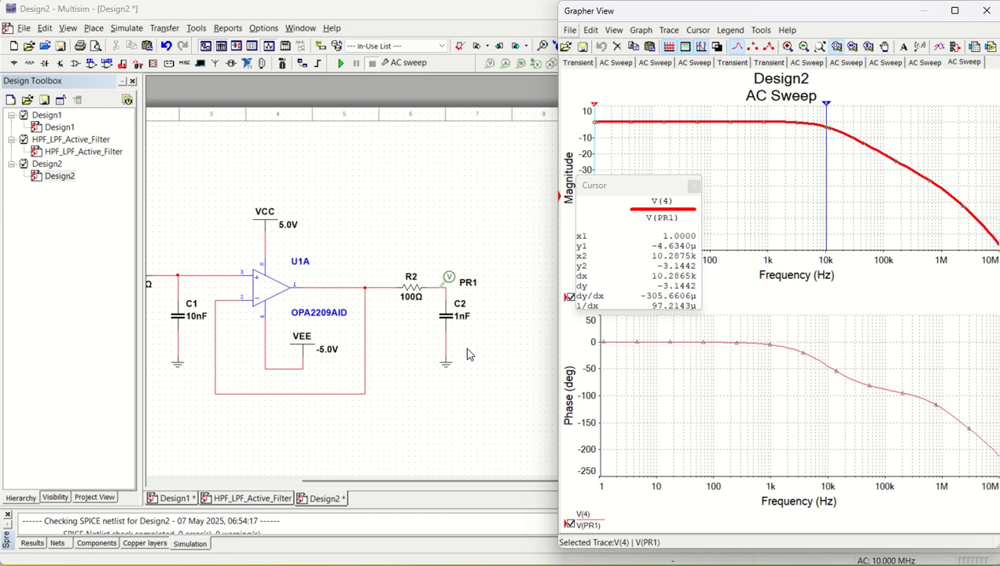
left_click(251, 386)
key("Left")
key("Left")
key("Left")
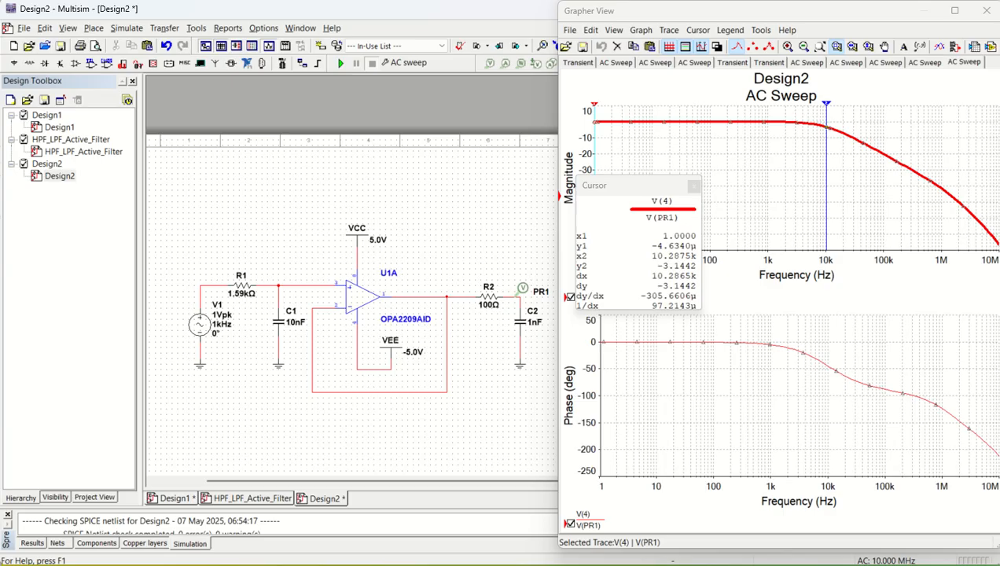
key("alt+Tab")
left_click(353, 286)
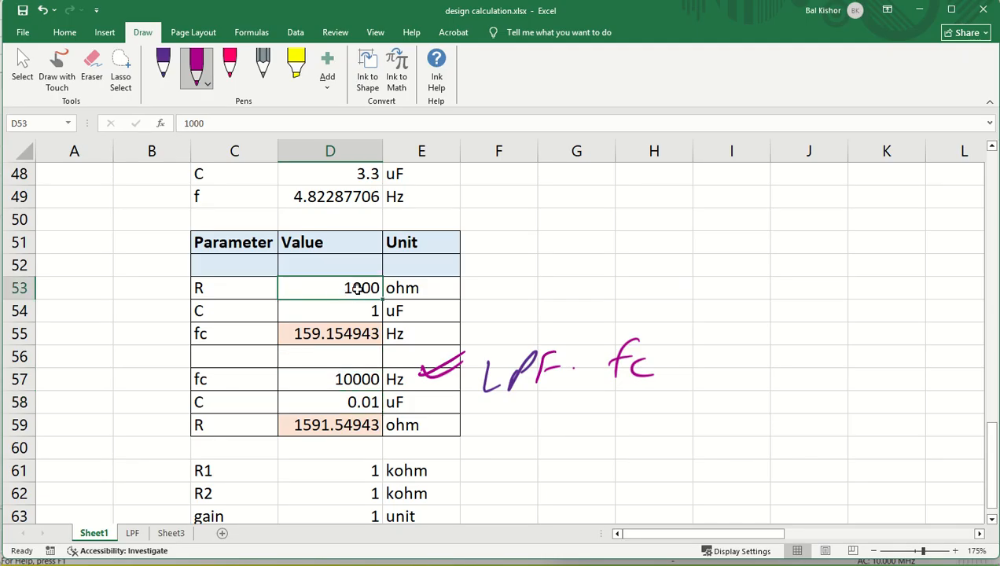
Edit cell D54 to 0.1 uF, recalculating fc to 1591.54943 Hz.
double_click(361, 288)
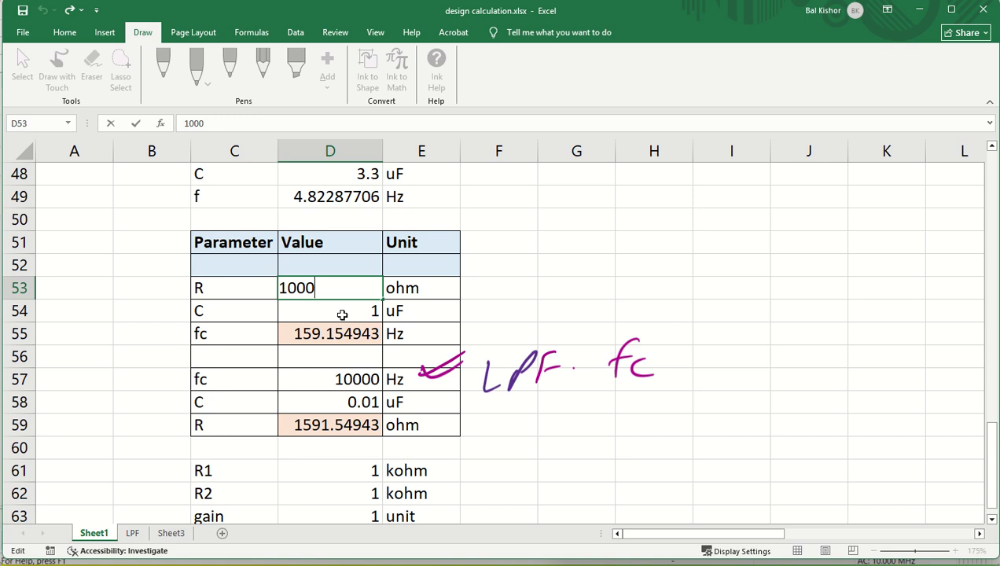
left_click(342, 314)
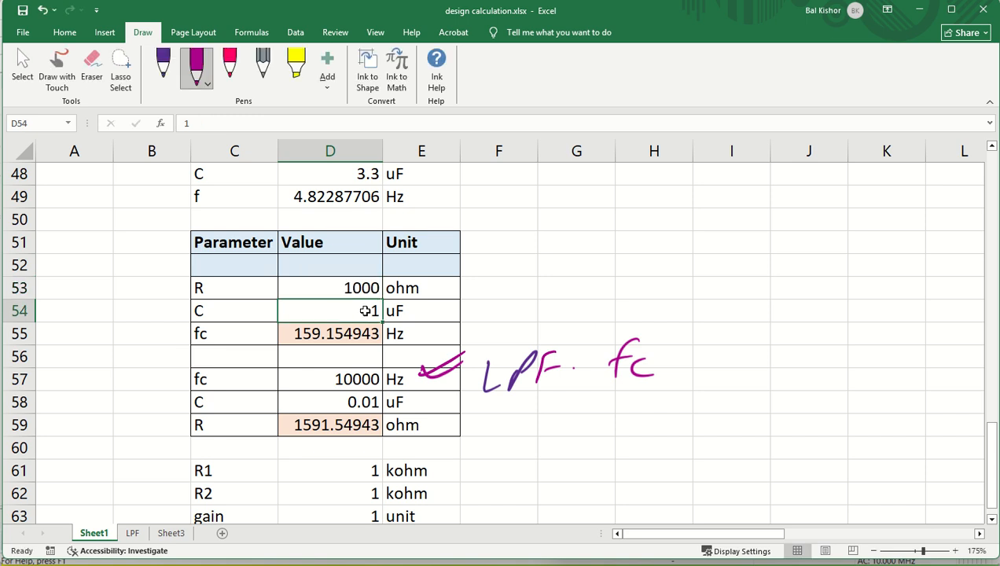
double_click(366, 312)
key("Home")
type("0.")
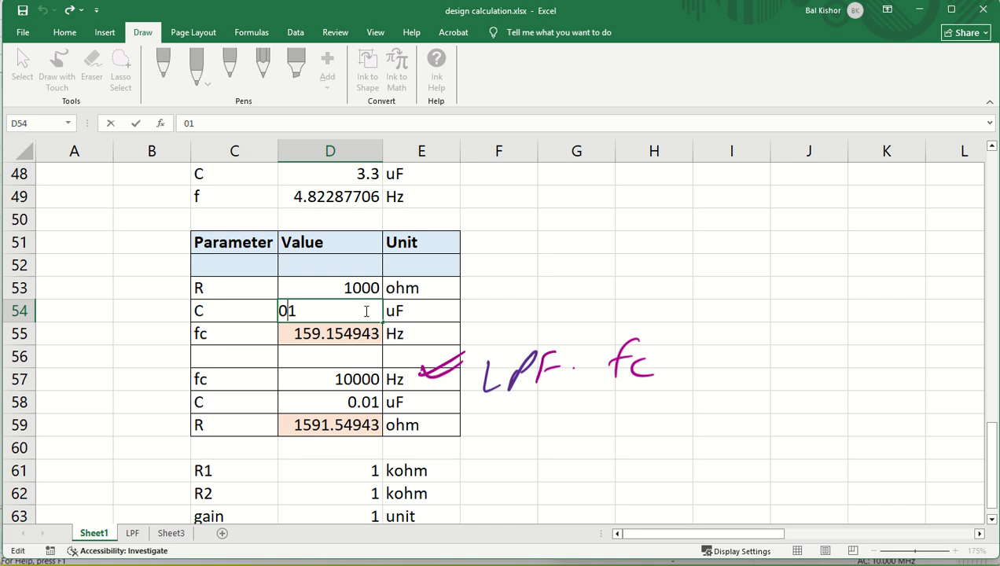
key("Return")
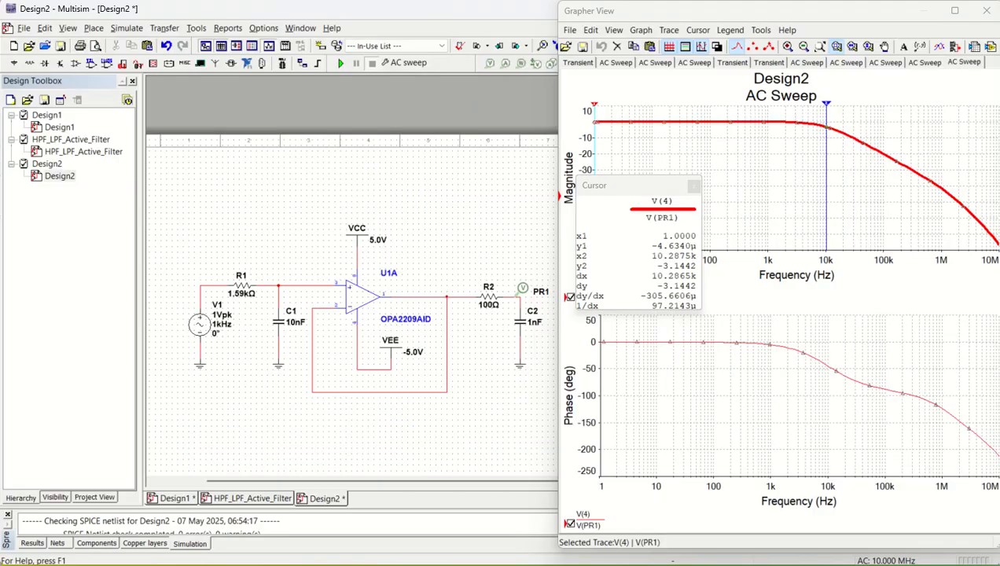
Set capacitor C1 to 100n.
scroll(271, 344, "up", 2)
double_click(290, 318)
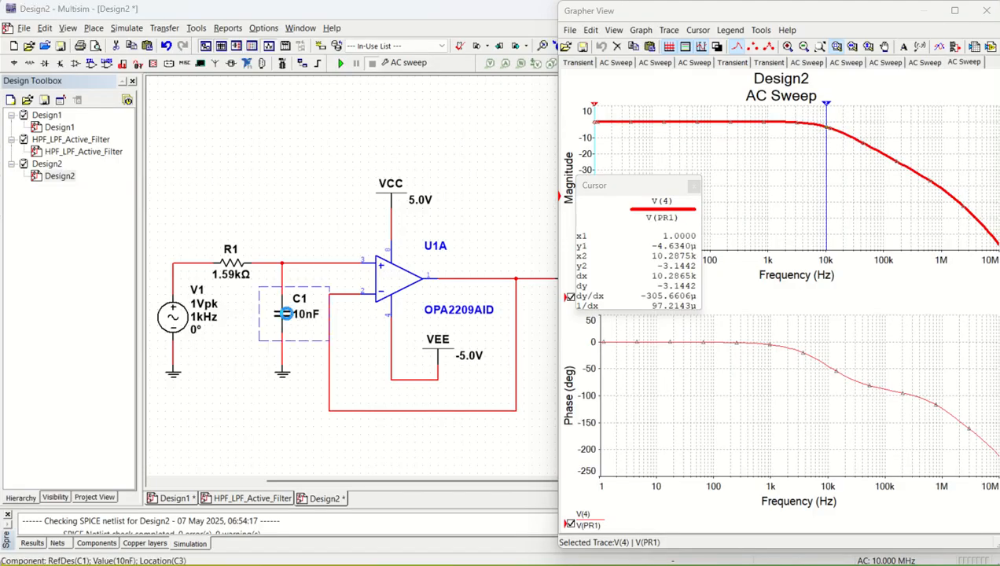
type("100")
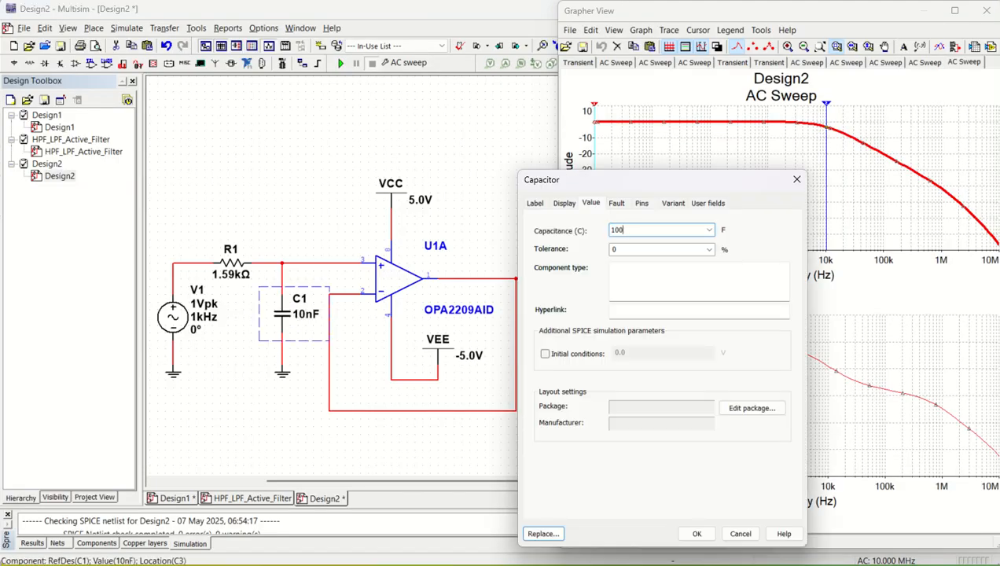
type("n")
key("Return")
Rerun the AC sweep, move cursor 2 to −3.07 dB near 1.01 kHz, and bring Excel forward.
scroll(284, 318, "down", 2)
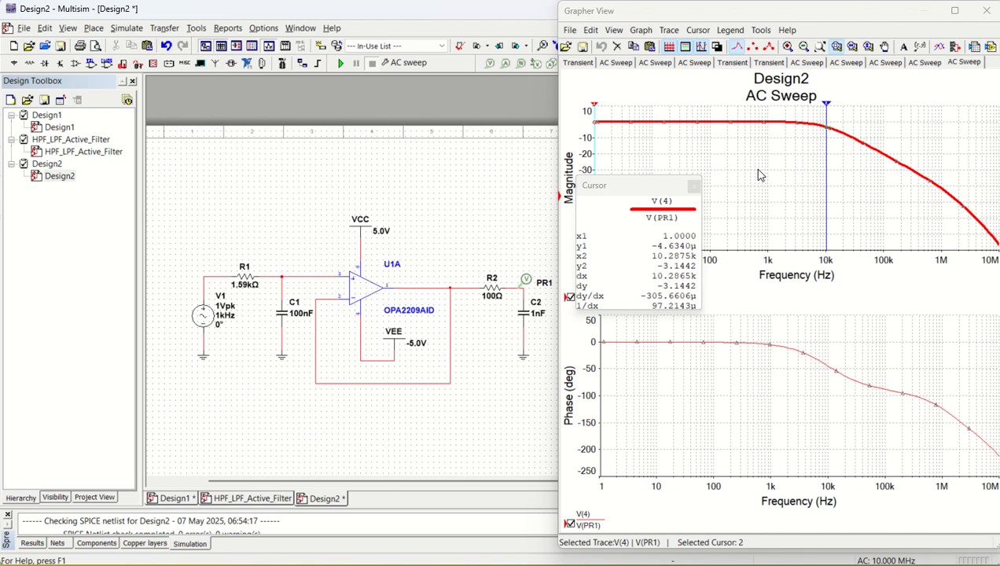
left_click(340, 66)
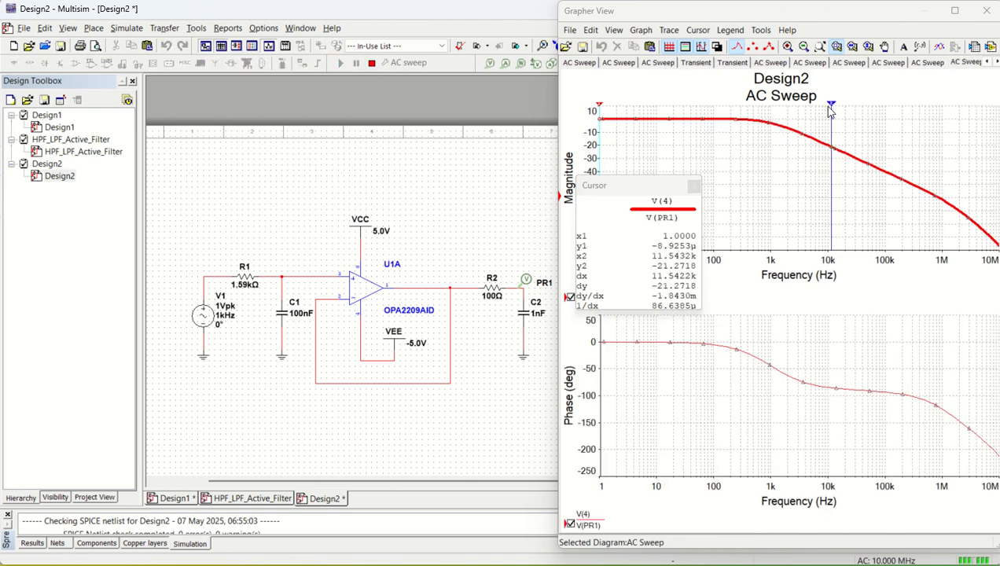
left_click_drag(833, 109, 772, 106)
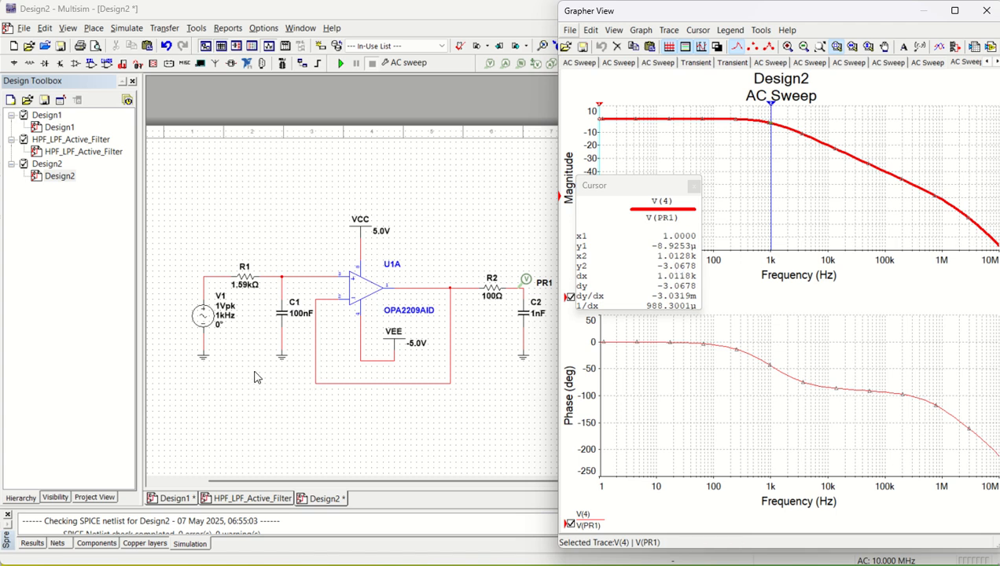
left_click(568, 565)
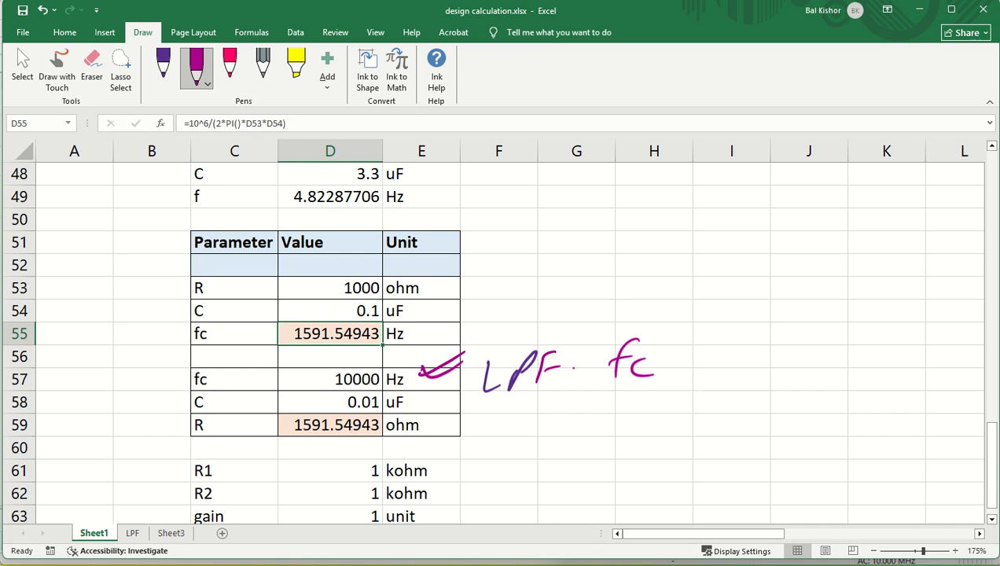
Minimize the Excel workbook to bring Multisim's schematic and AC sweep graph back.
left_click(572, 564)
left_click(602, 564)
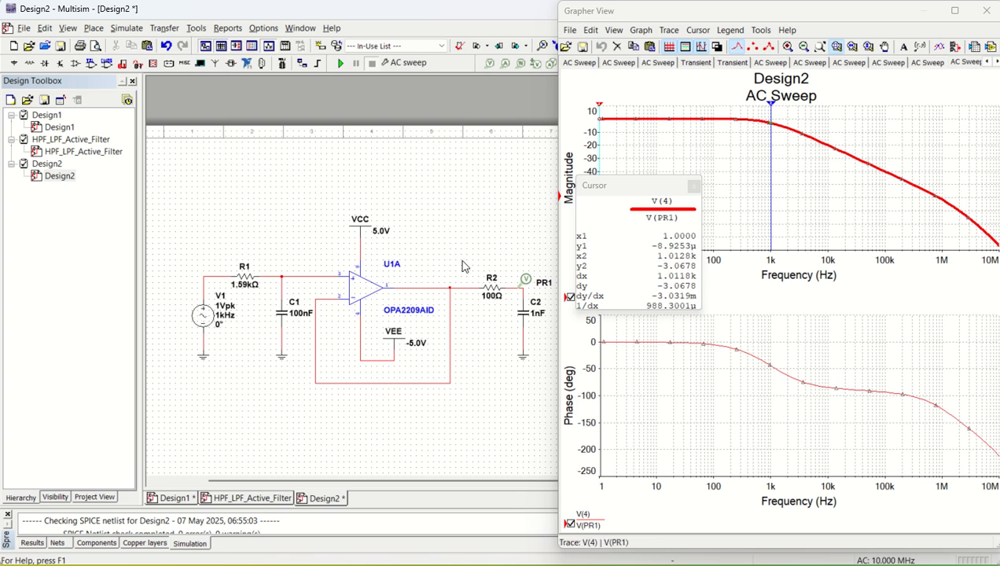
Select cursor 2 on the 100nF sweep plot, then switch to the Excel workbook.
left_click(771, 164)
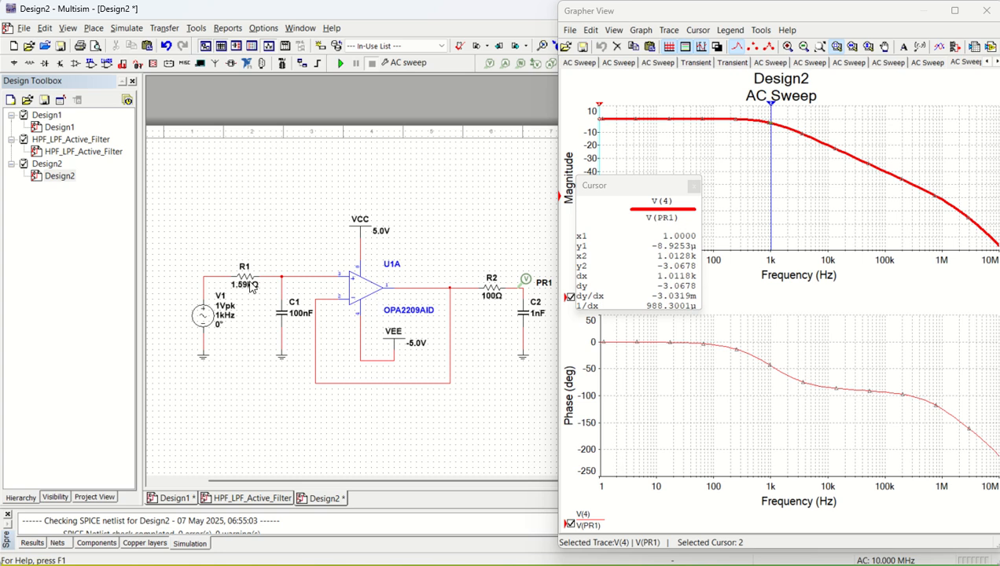
key("alt+Tab")
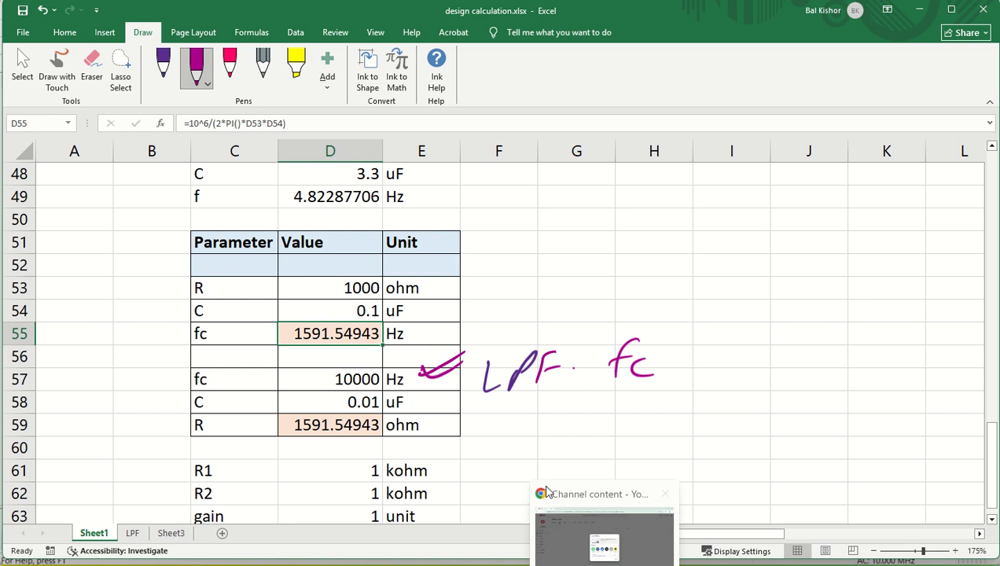
Set C1 back to 10n, rerun the AC sweep, and move cursor 2 to −3.04 dB near 10.06 kHz.
left_click(542, 563)
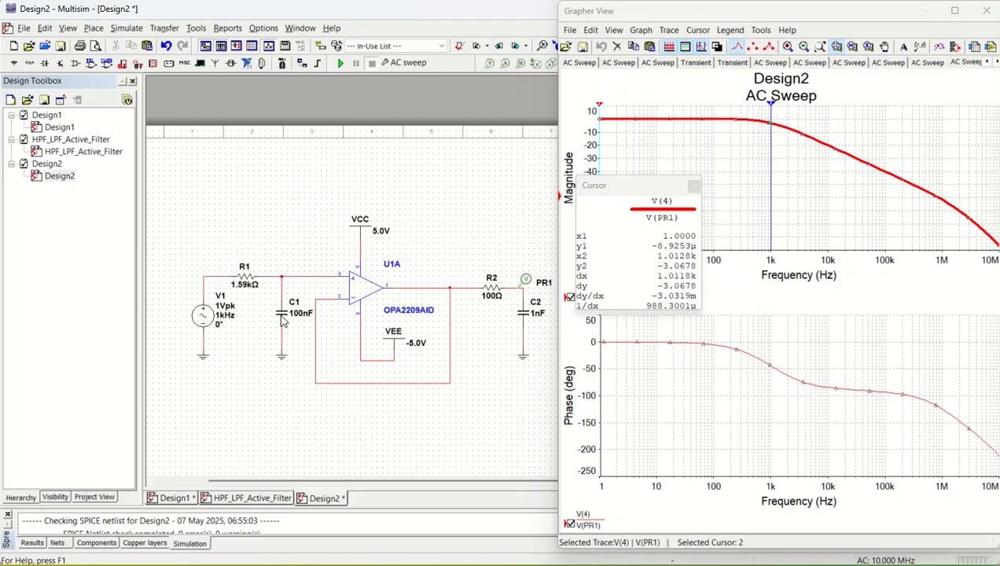
double_click(283, 319)
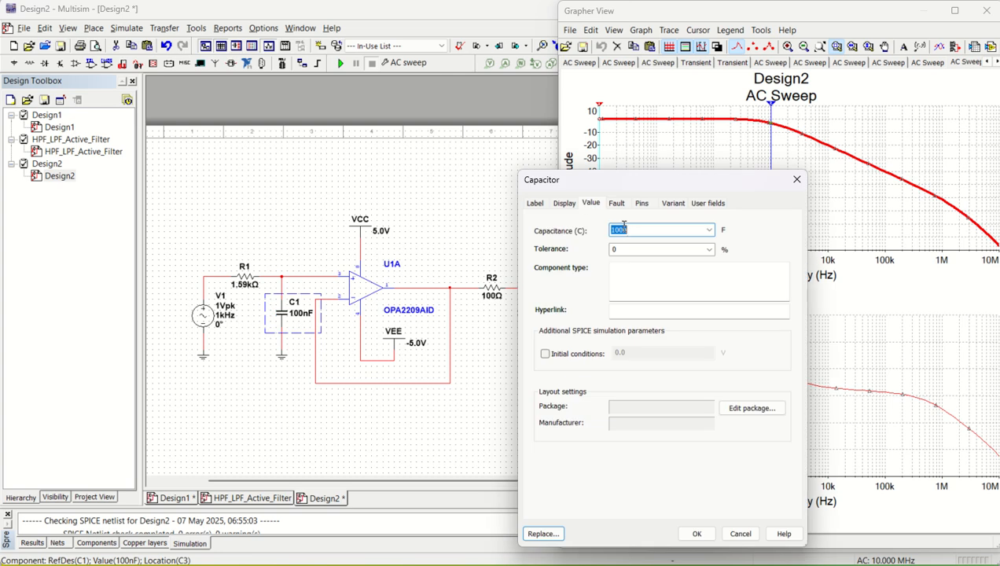
left_click(624, 227)
key("Return")
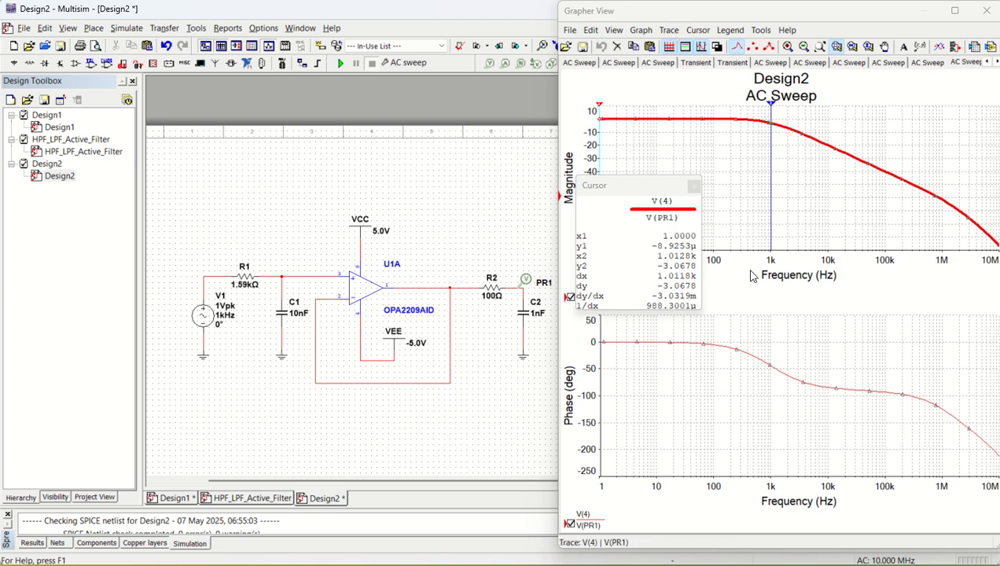
left_click(340, 63)
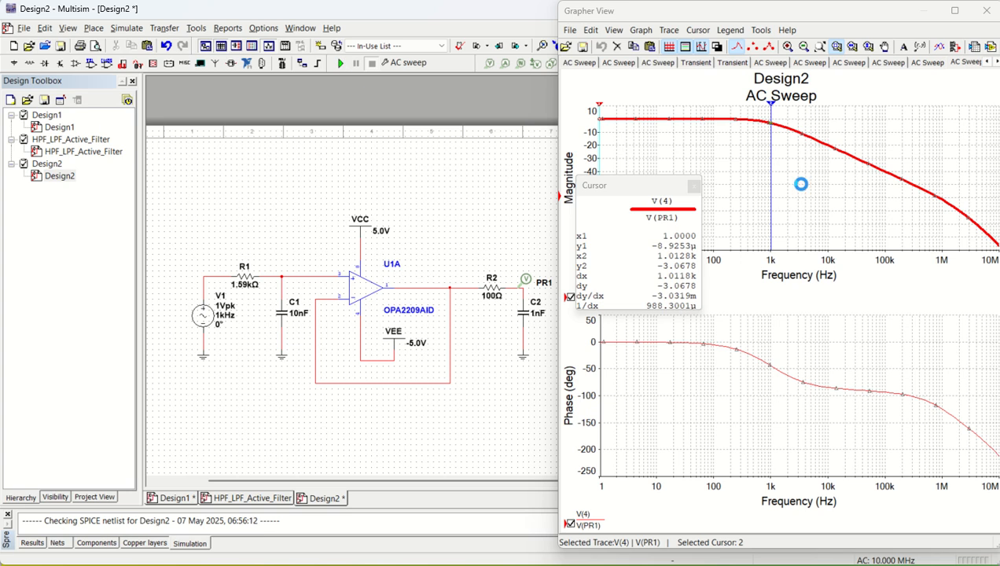
left_click_drag(768, 108, 825, 114)
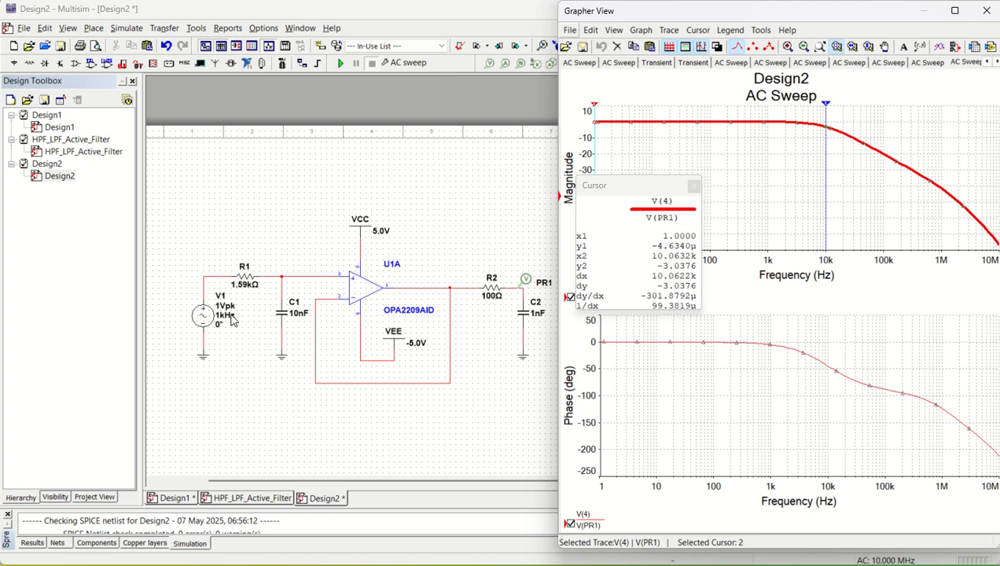
Run a Transient analysis with end time (TSTOP) 0.005 s to plot 5 ms of the 1 kHz input.
left_click(245, 351)
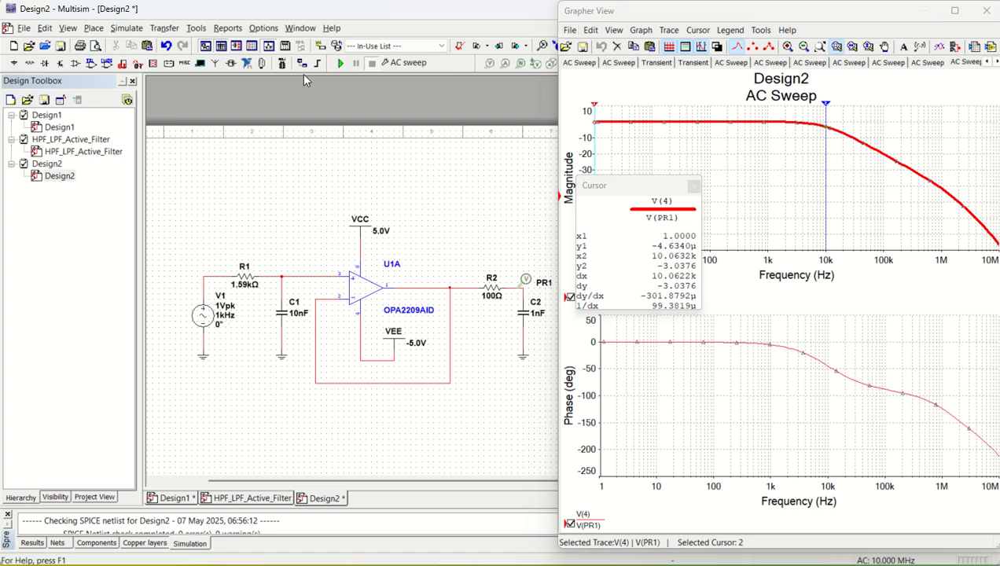
left_click(126, 28)
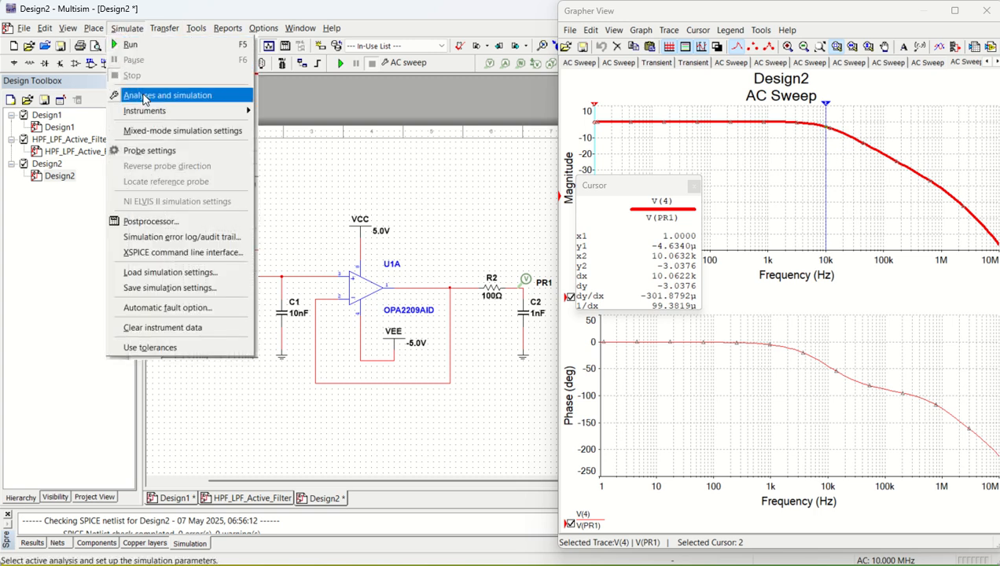
left_click(143, 96)
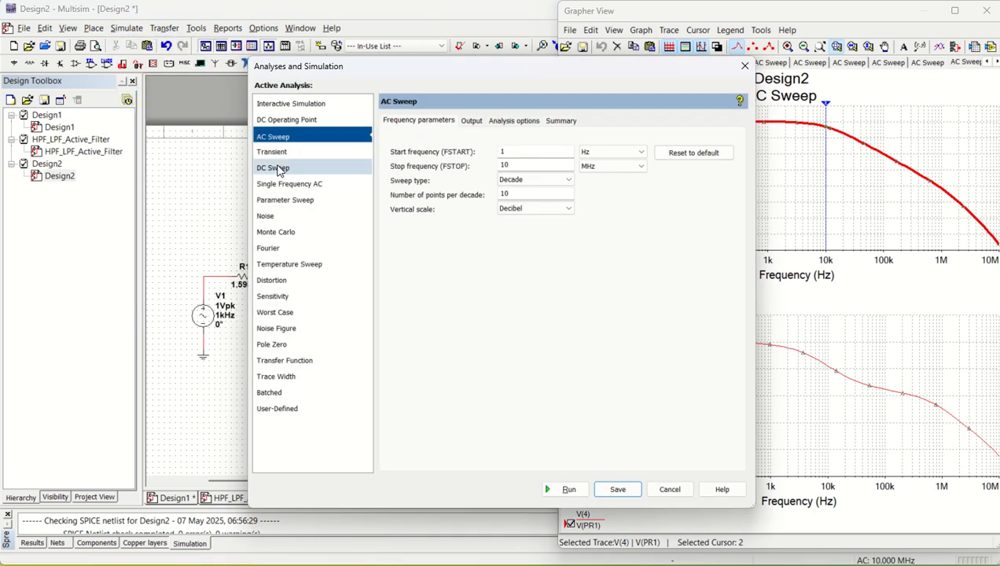
left_click(273, 155)
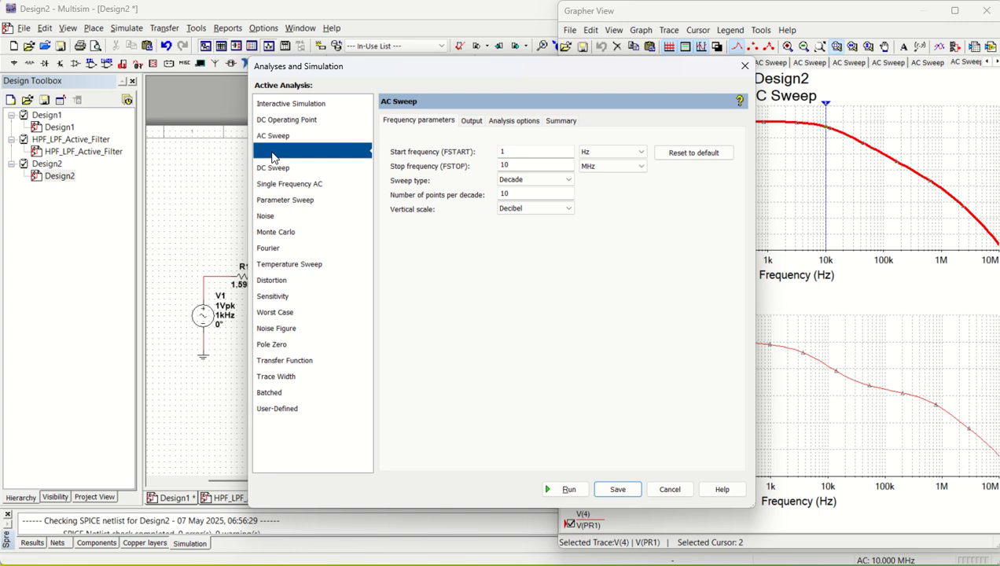
left_click(494, 197)
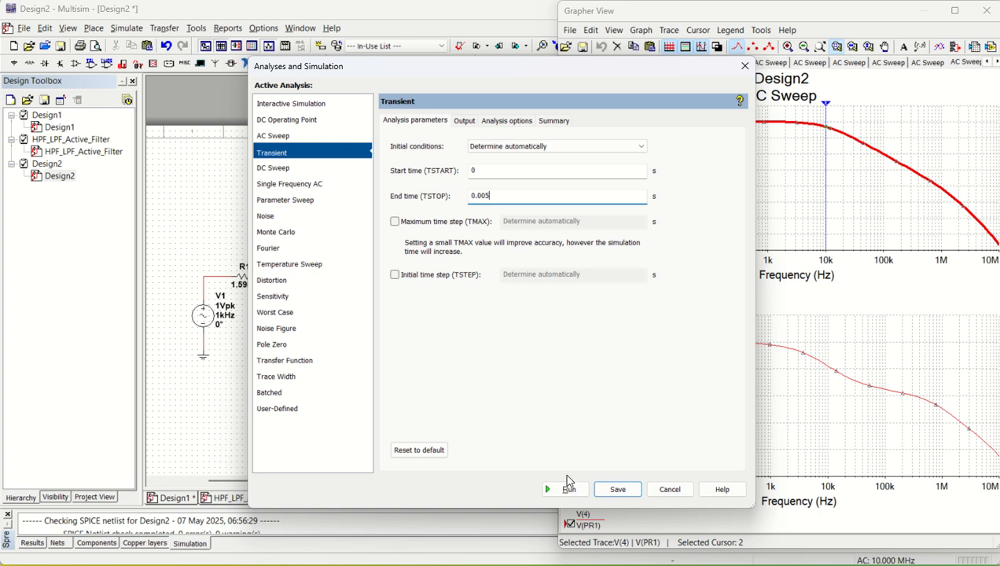
left_click(567, 487)
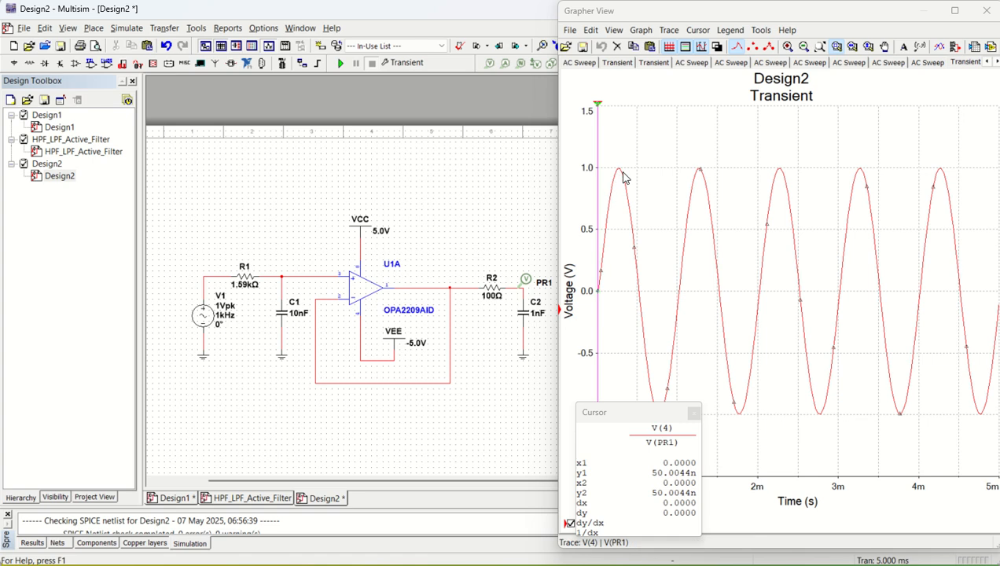
Move the cursor readout aside, draw the transient trace with a thicker line, and begin a second voltage probe.
left_click_drag(639, 412, 566, 401)
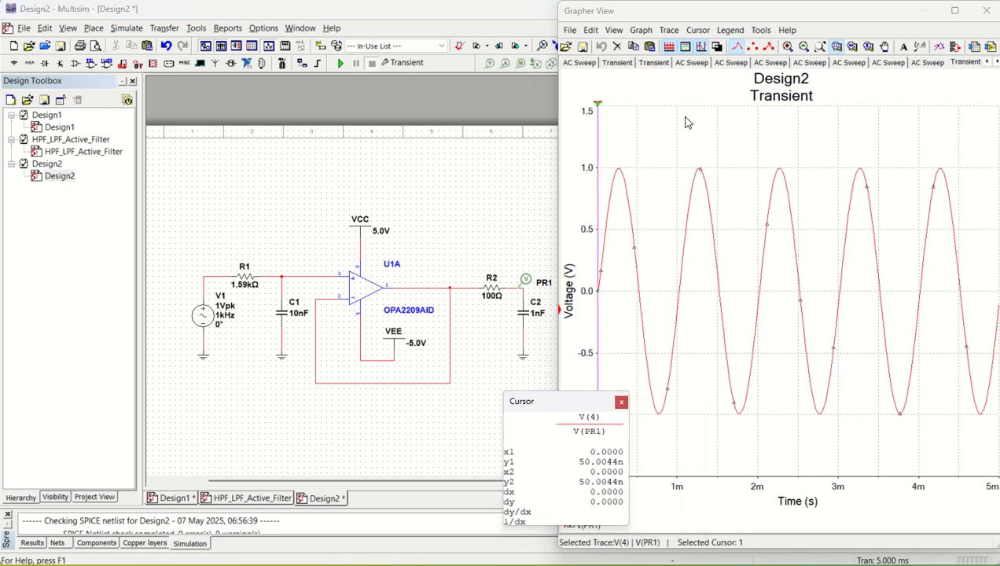
left_click(669, 30)
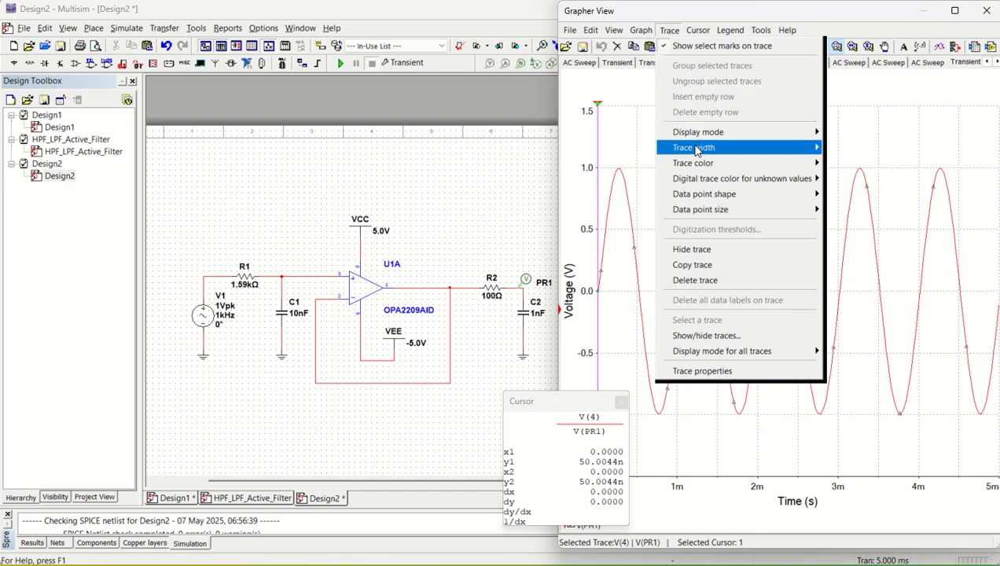
mouse_move(695, 149)
left_click(835, 197)
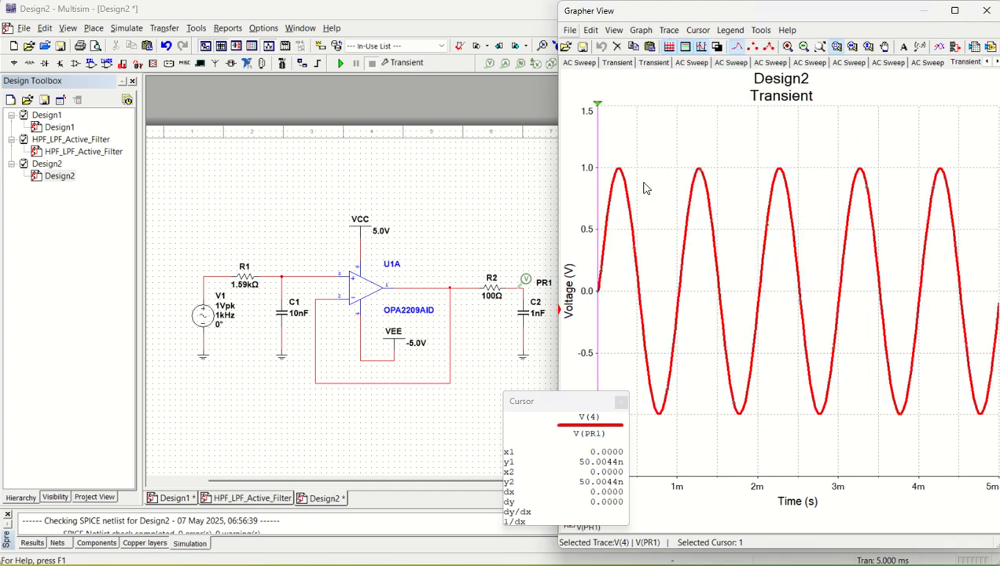
left_click(488, 63)
Place probe PR2 on the input wire left of R1 and rerun the transient simulation.
left_click(204, 278)
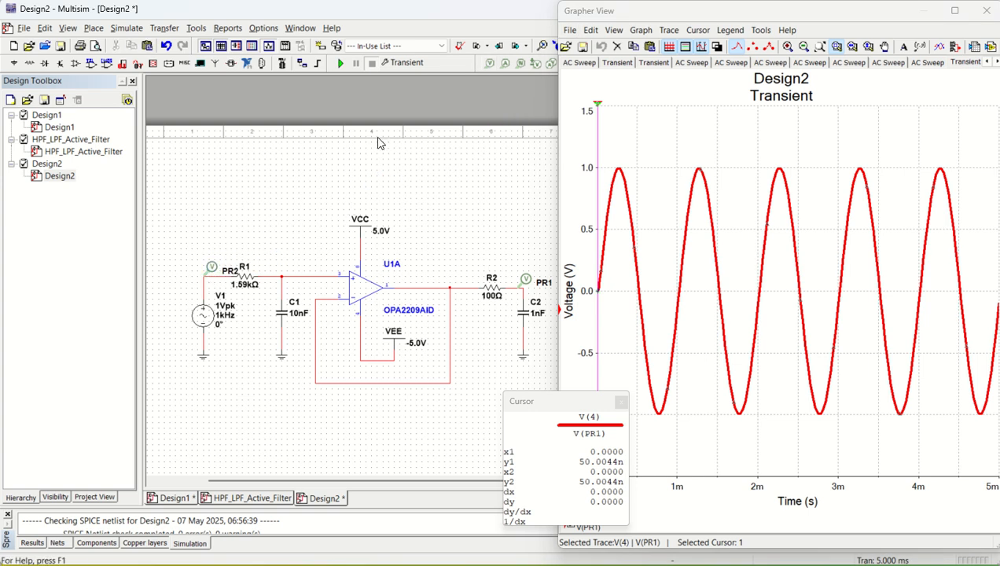
left_click(340, 65)
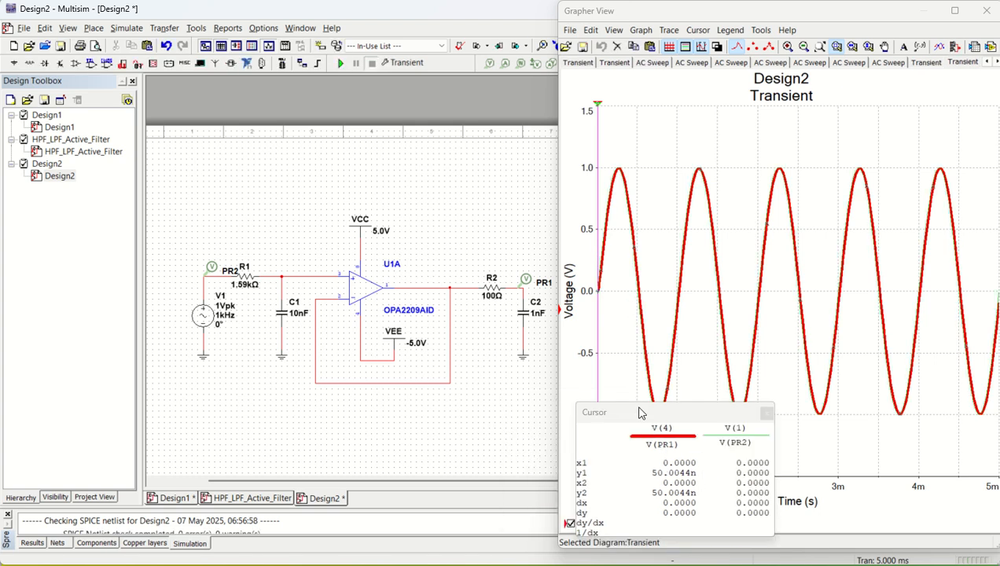
left_click_drag(639, 412, 643, 370)
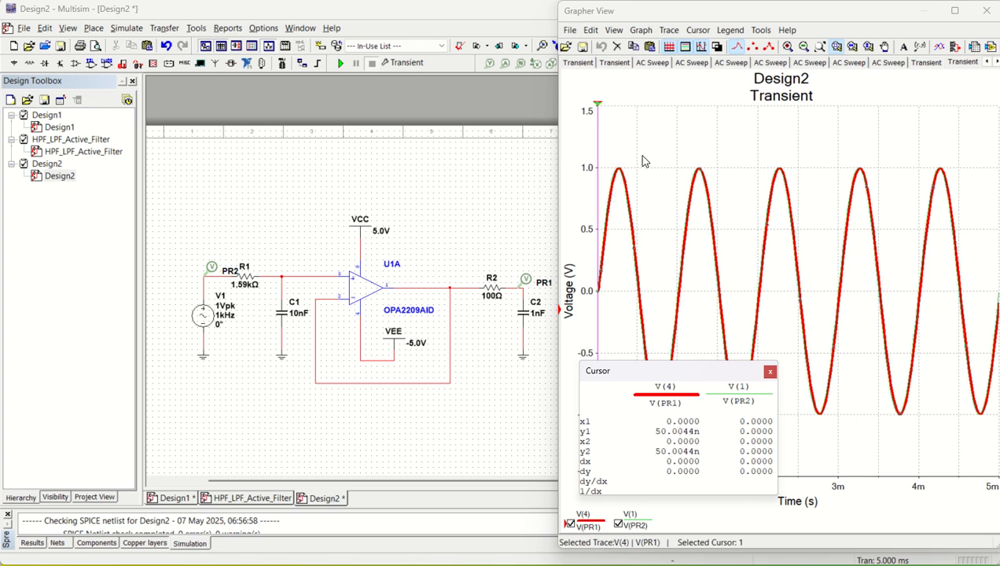
left_click(669, 32)
mouse_move(707, 150)
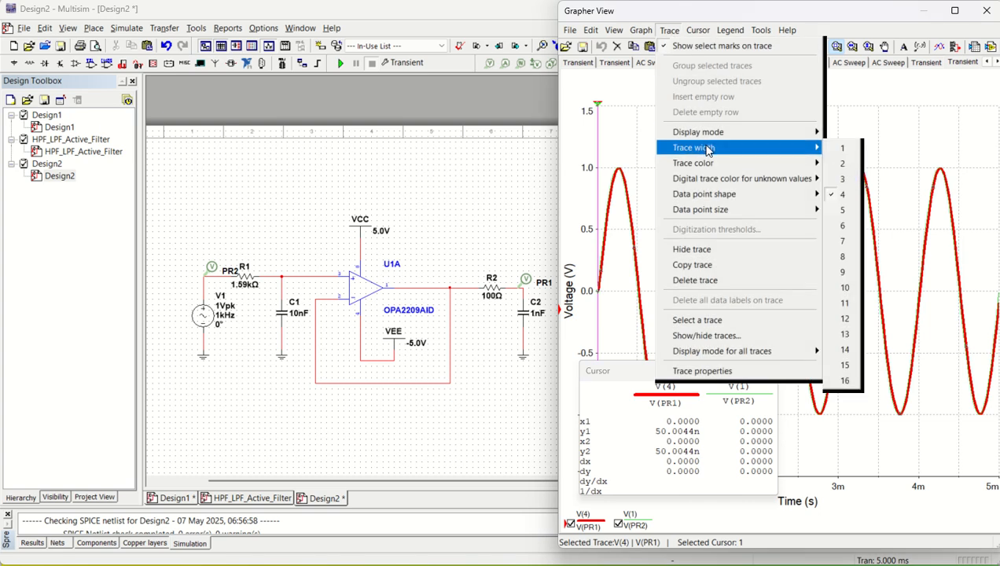
left_click(613, 182)
left_click_drag(665, 372, 703, 271)
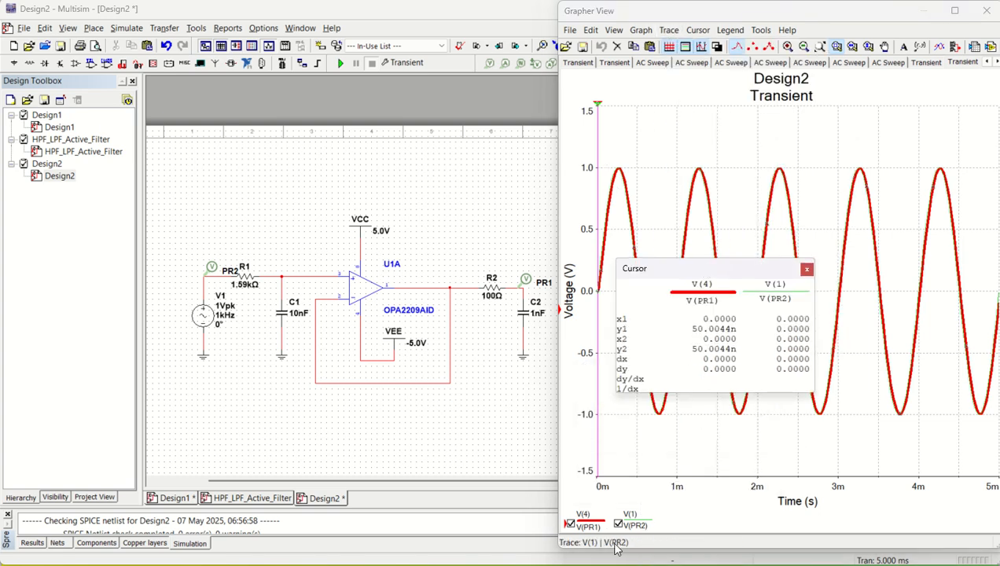
Set the green V(PR2) trace width to 4 with V(PR1) temporarily hidden, then show V(PR1) again.
left_click(571, 524)
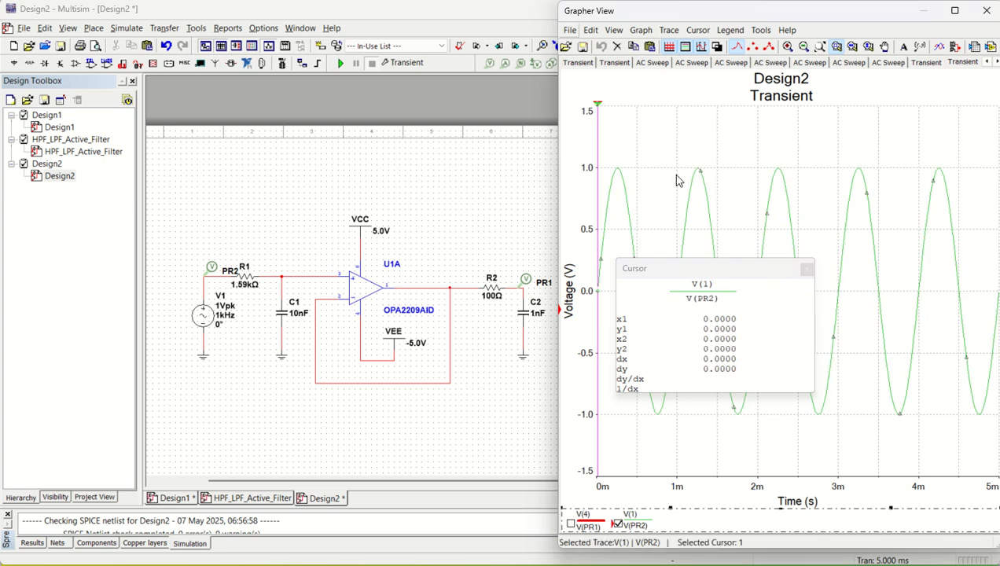
left_click(669, 30)
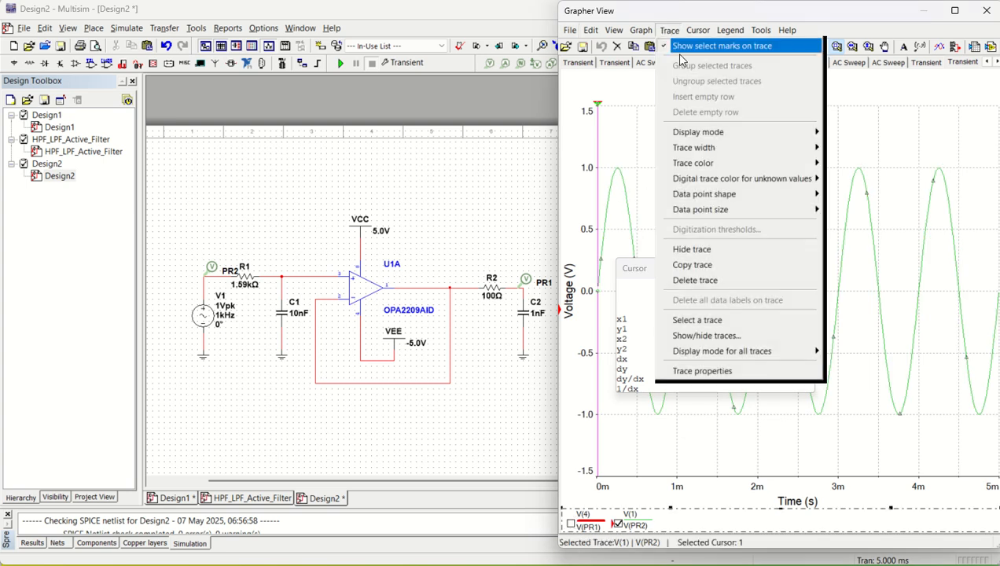
mouse_move(712, 150)
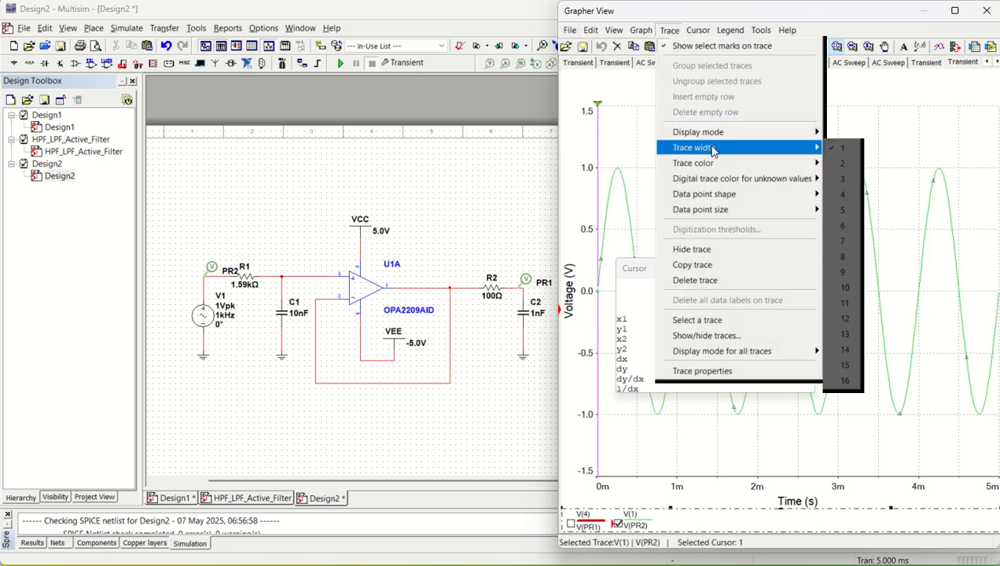
left_click(841, 194)
left_click_drag(674, 271, 810, 265)
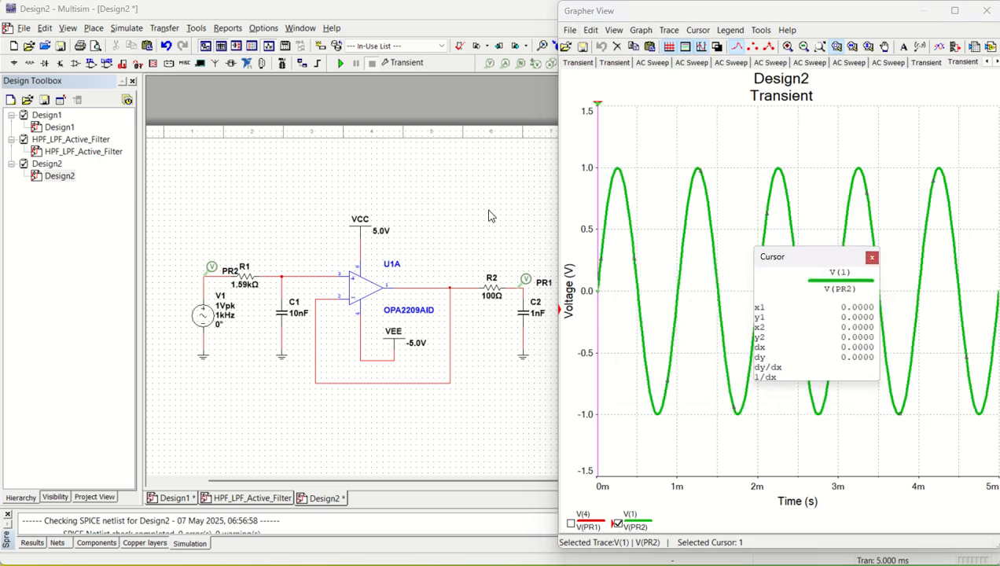
left_click(571, 527)
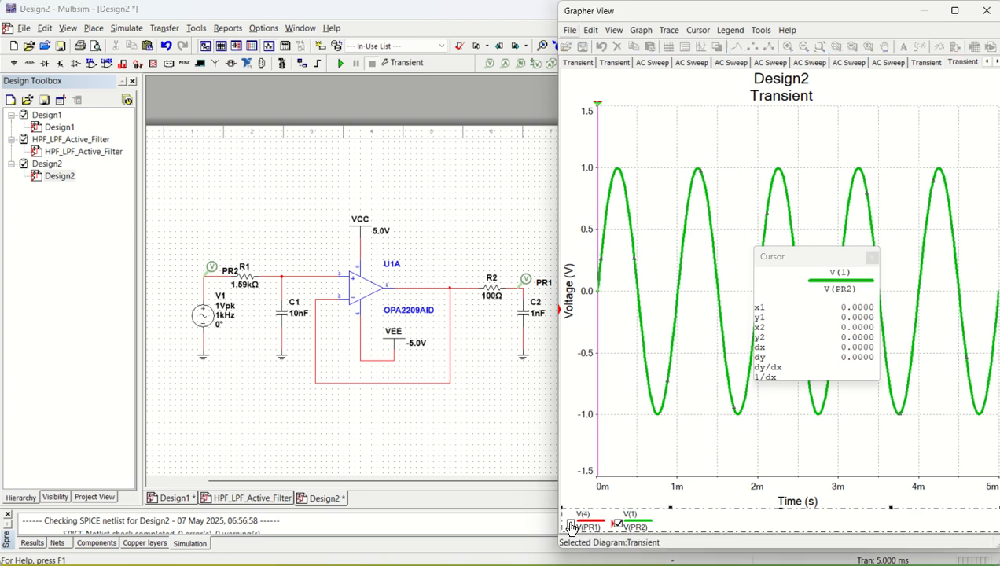
left_click(571, 525)
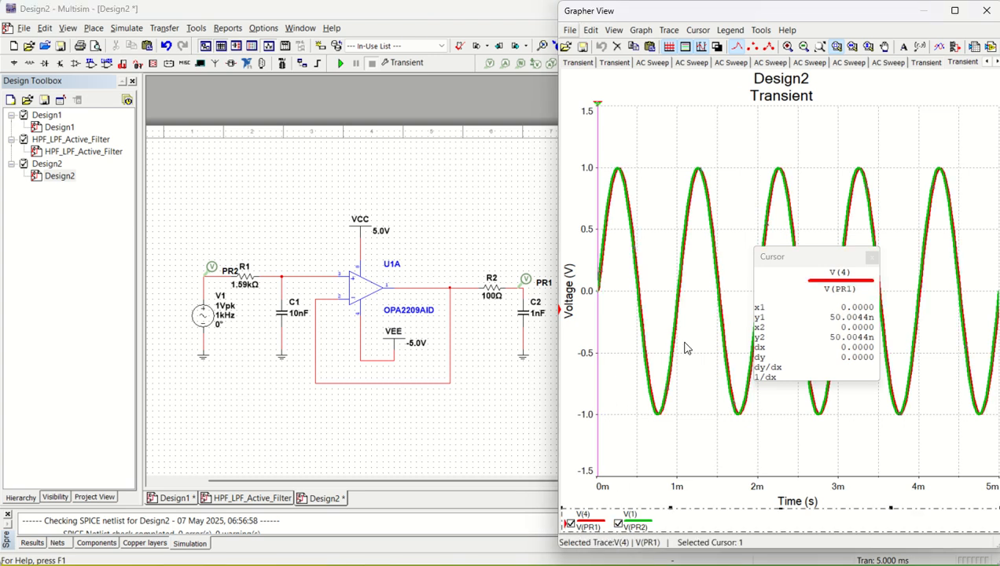
left_click(289, 397)
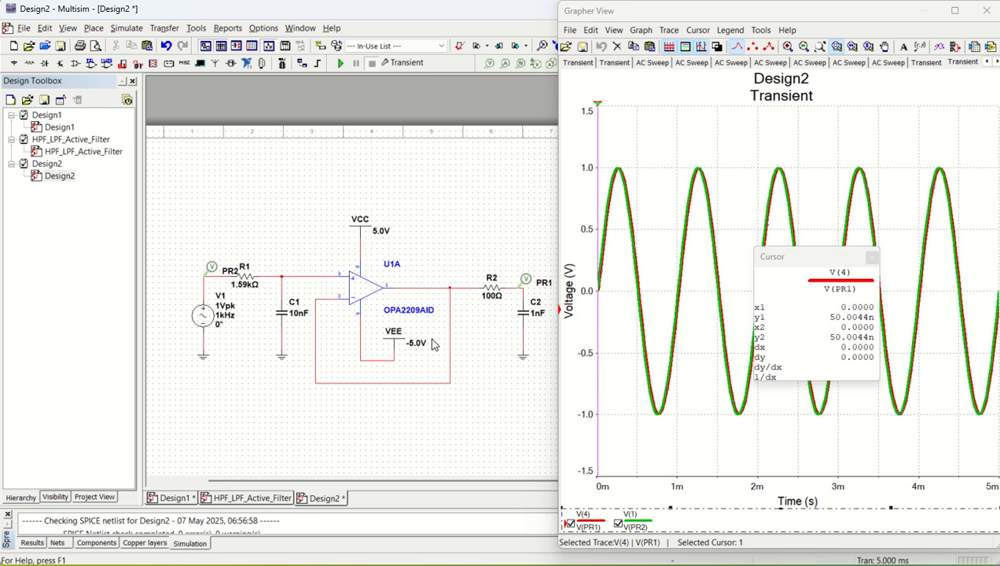
Change the V1 source frequency from 1 kHz to 15 kHz.
double_click(212, 320)
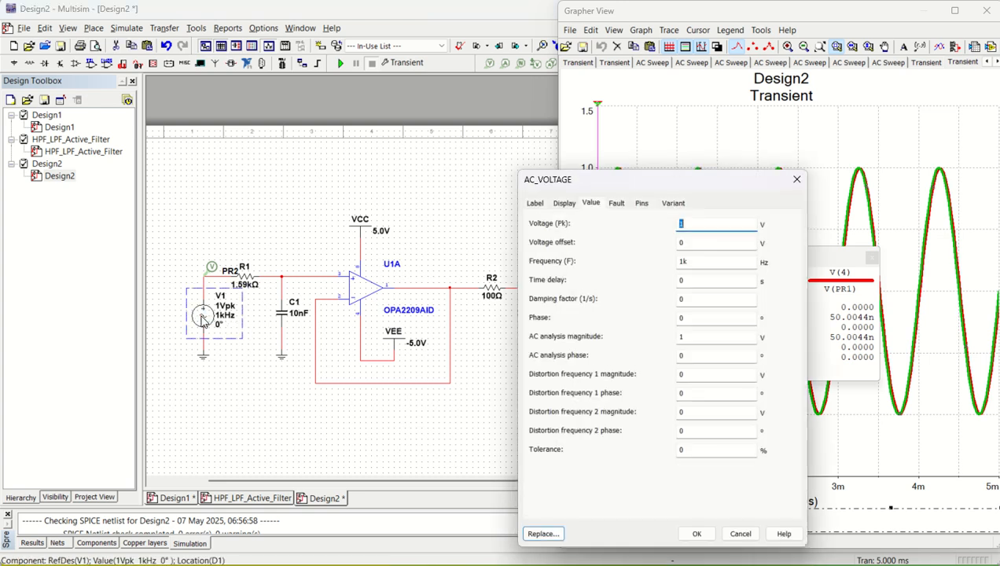
left_click(685, 261)
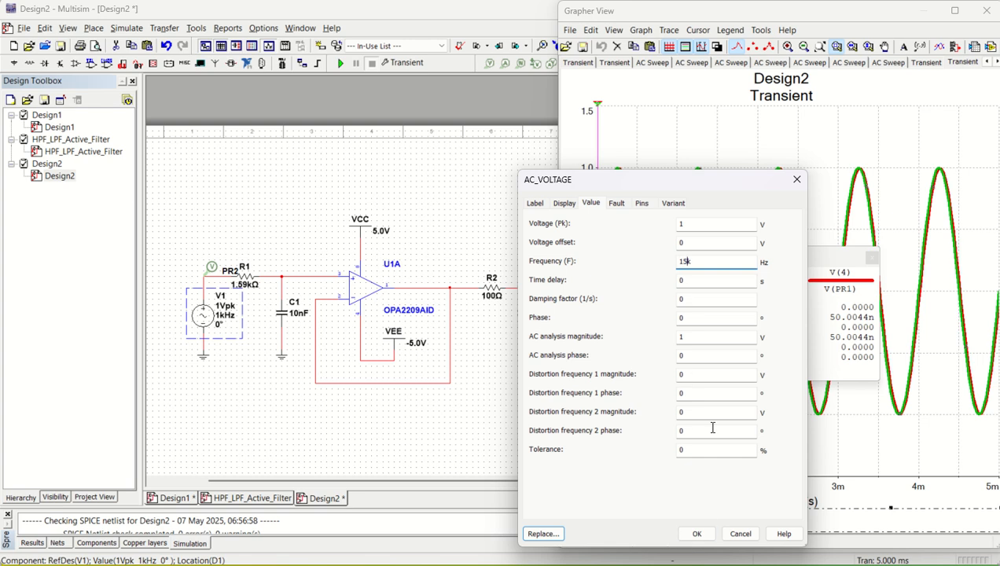
type("5")
left_click(697, 534)
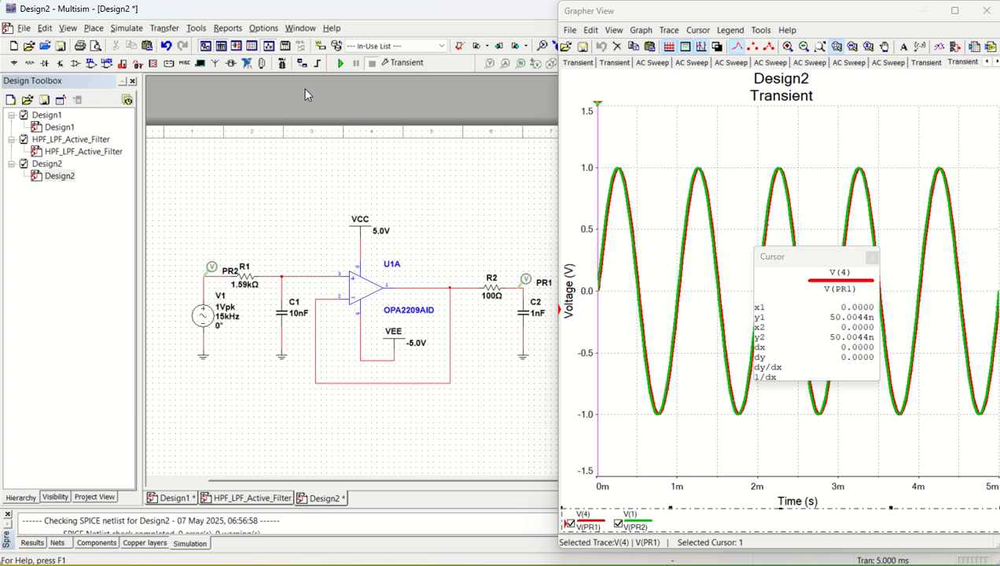
Rerun the simulation with the 15 kHz input and select the V(PR1) trace.
left_click(118, 32)
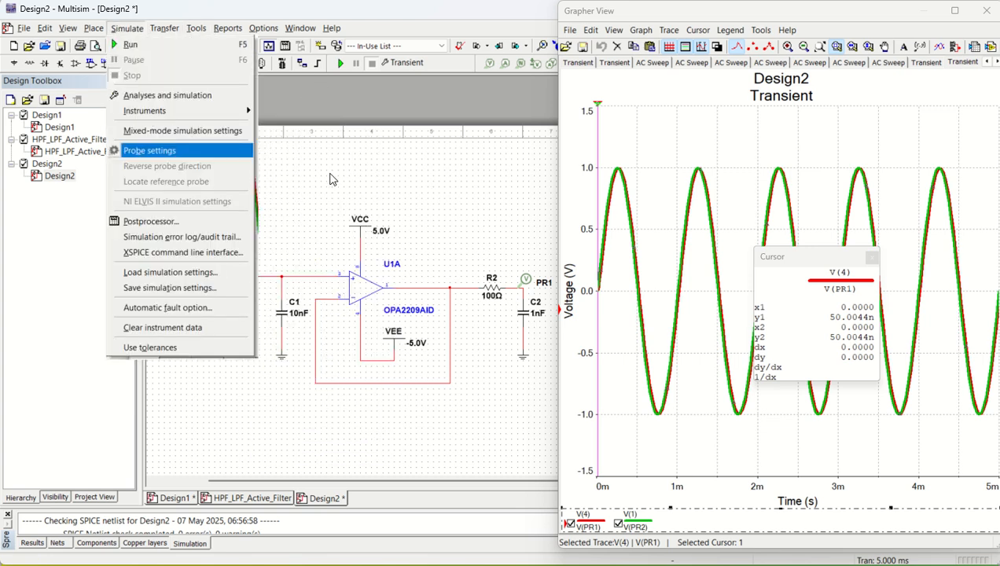
left_click(375, 191)
left_click(340, 66)
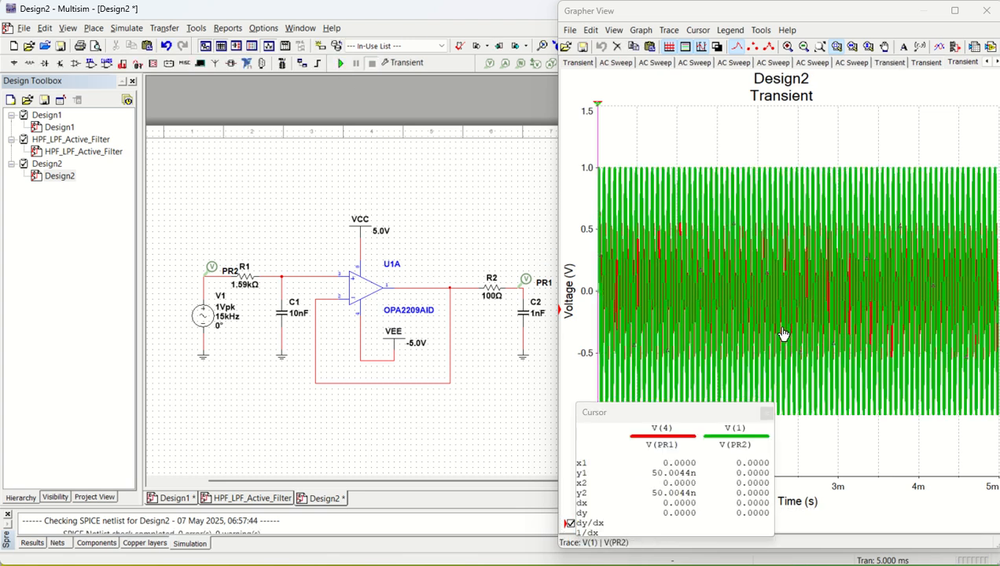
left_click(783, 334)
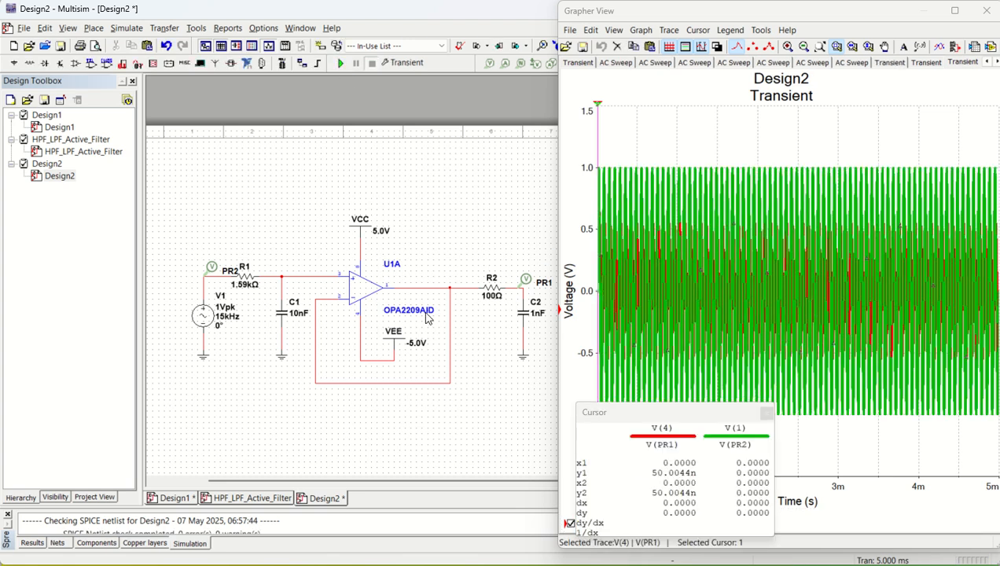
Set the transient end time (TSTOP) to 0.001 s and rerun, showing the output peaking near 0.6 V.
left_click(127, 27)
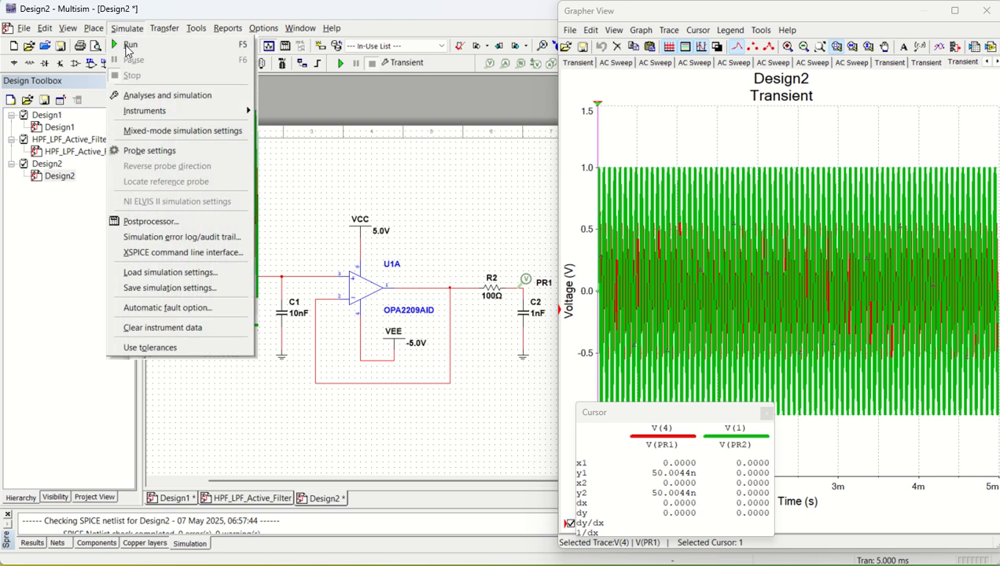
left_click(161, 102)
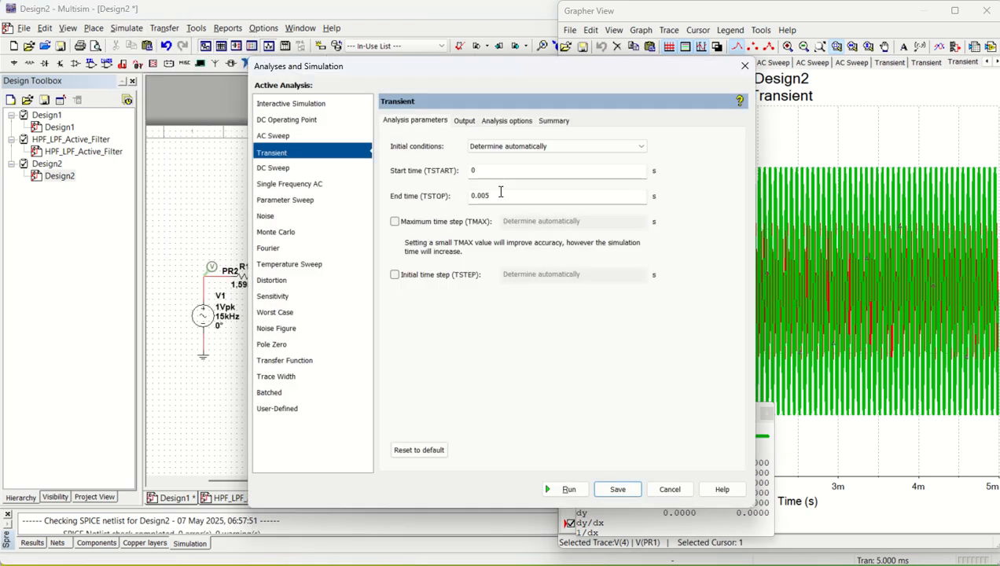
left_click(495, 195)
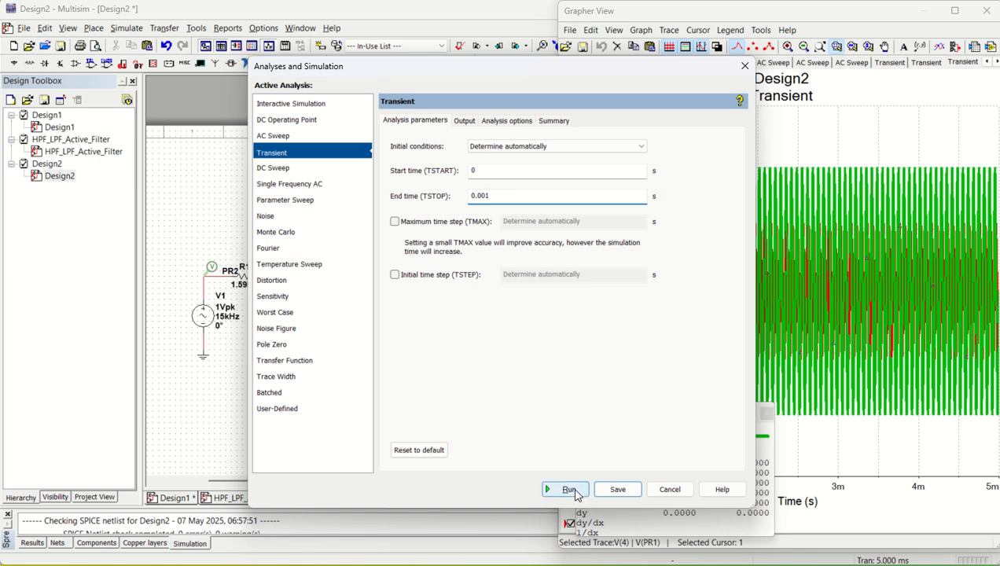
left_click(567, 489)
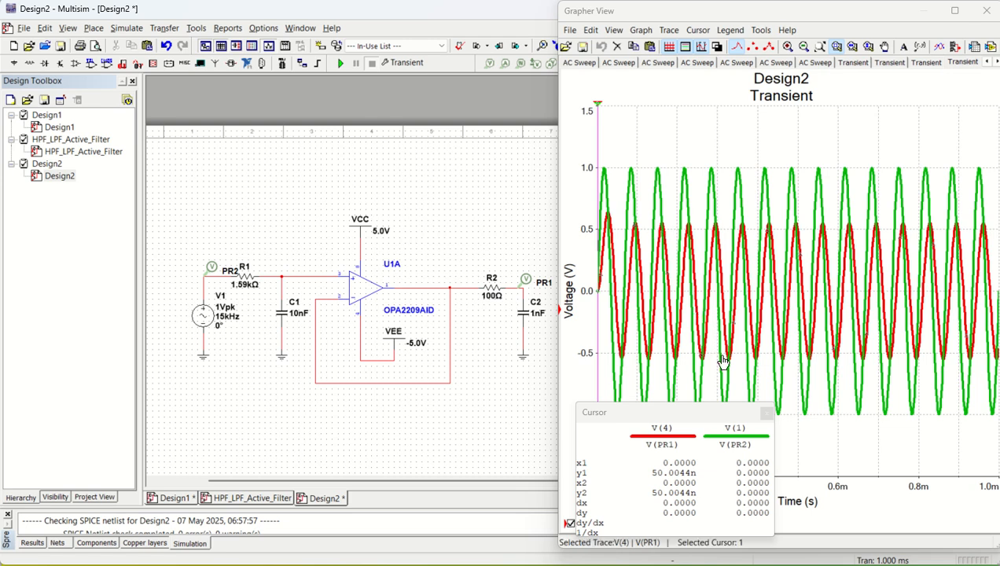
left_click(927, 313)
Return V1's frequency to 1 kHz and rerun the 1 ms transient analysis.
double_click(205, 317)
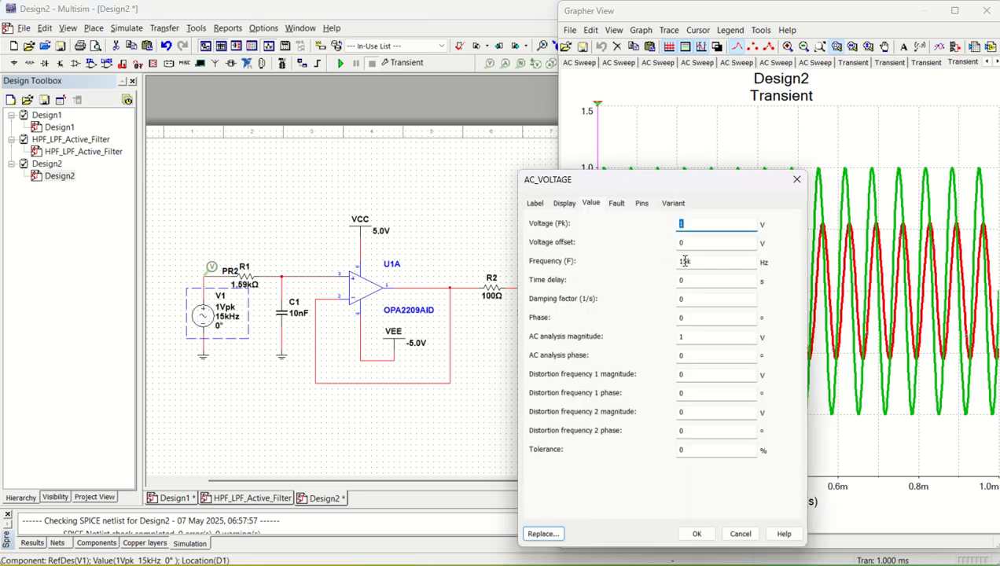
left_click(684, 261)
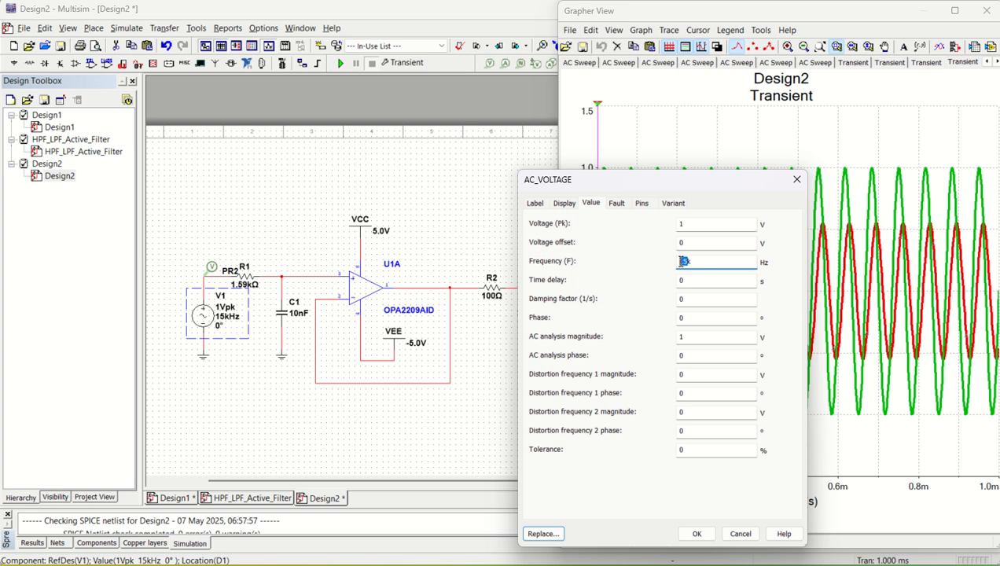
left_click(695, 533)
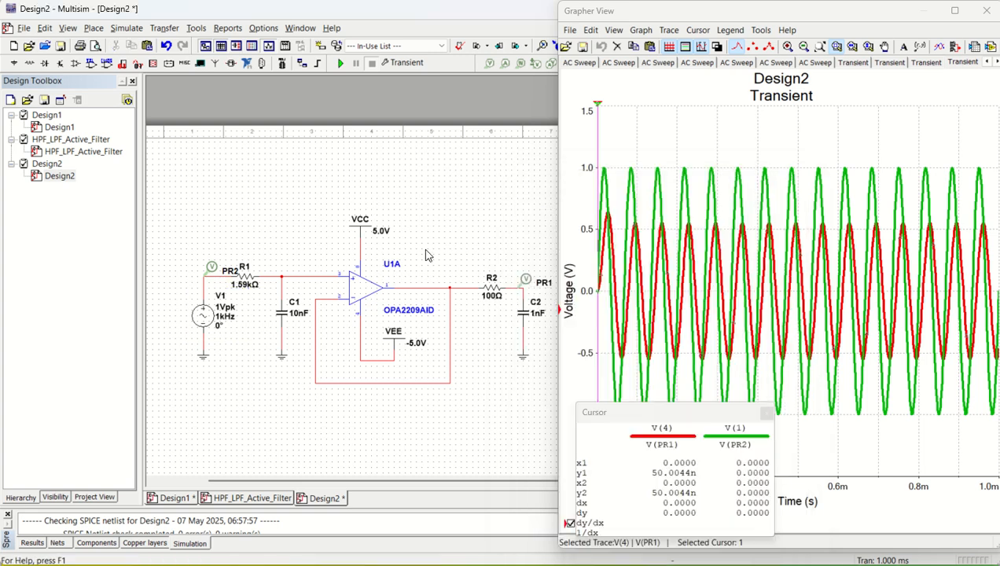
left_click(340, 64)
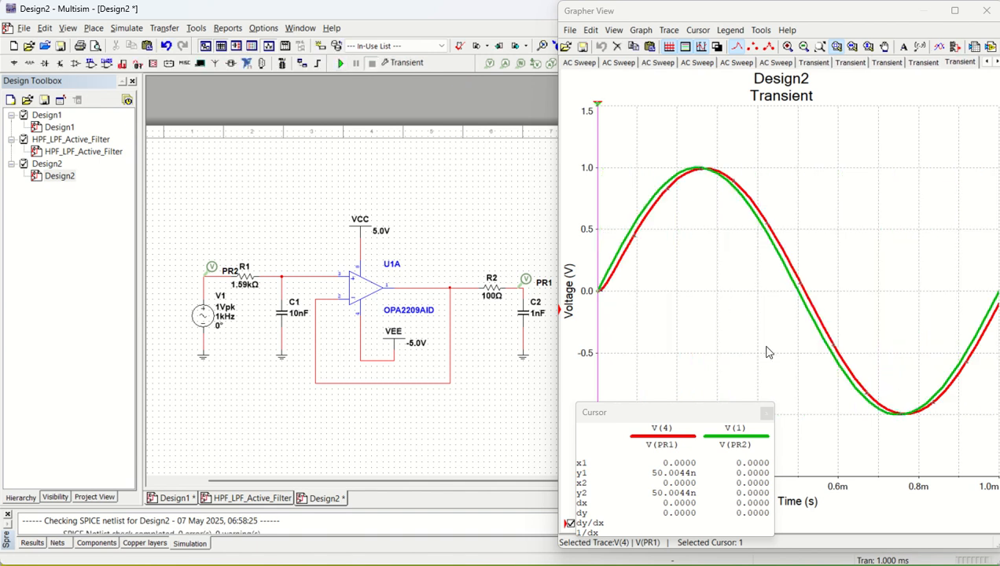
left_click(686, 309)
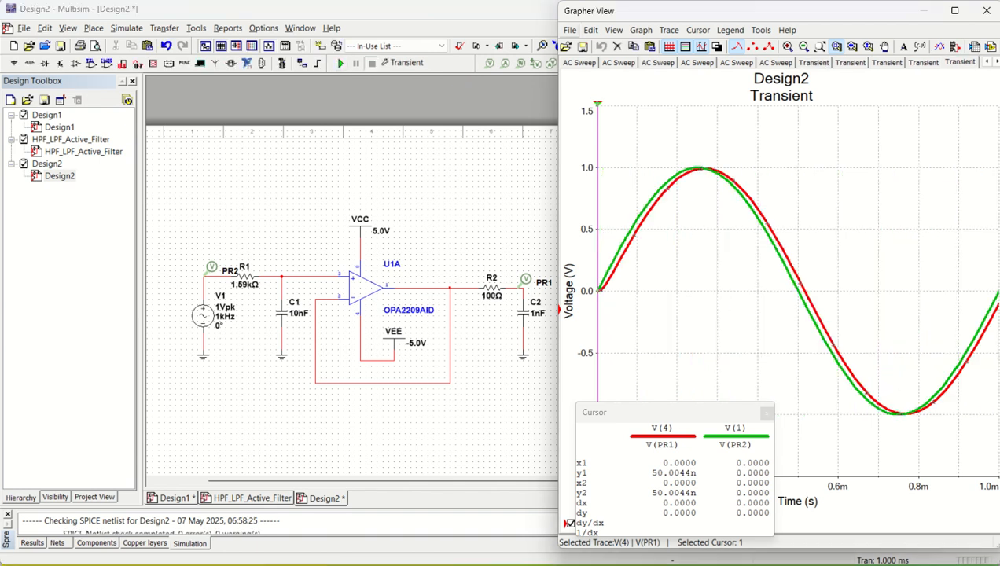